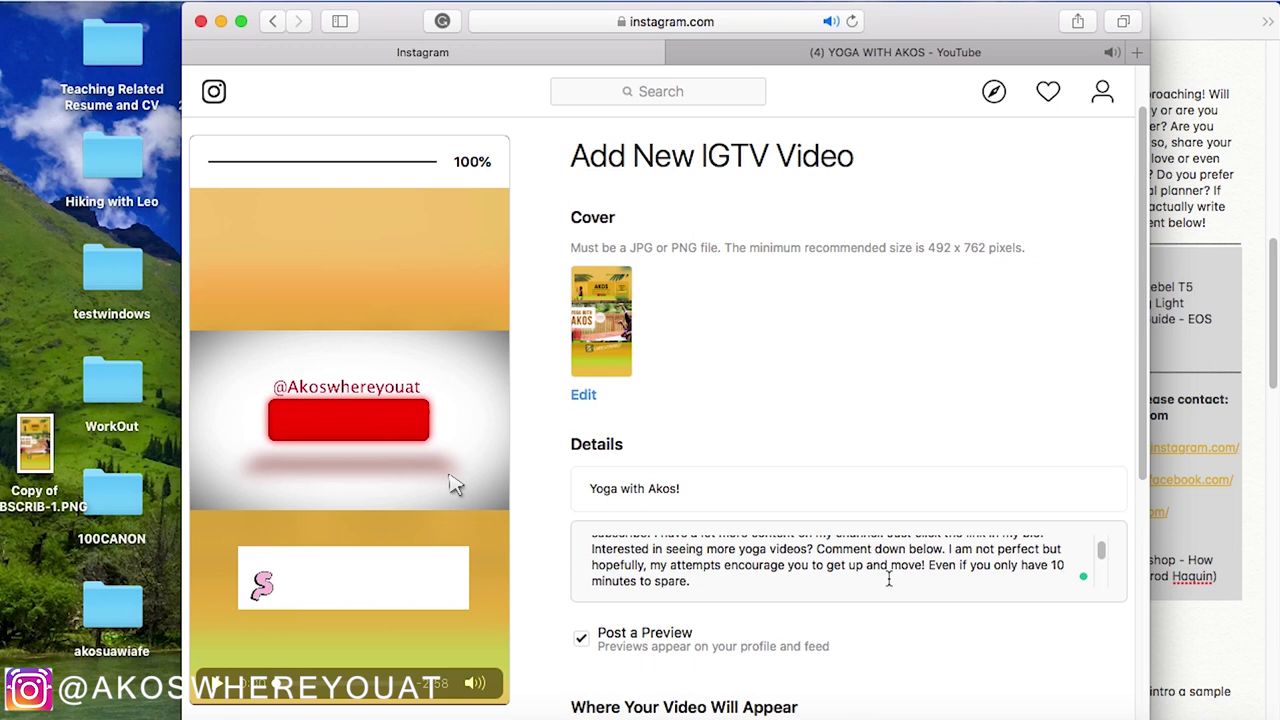
Review the description of the IGTV video "Yoga with Akos!" and post it to IGTV only, keeping the preview option on
scroll(889, 580, "down", 10)
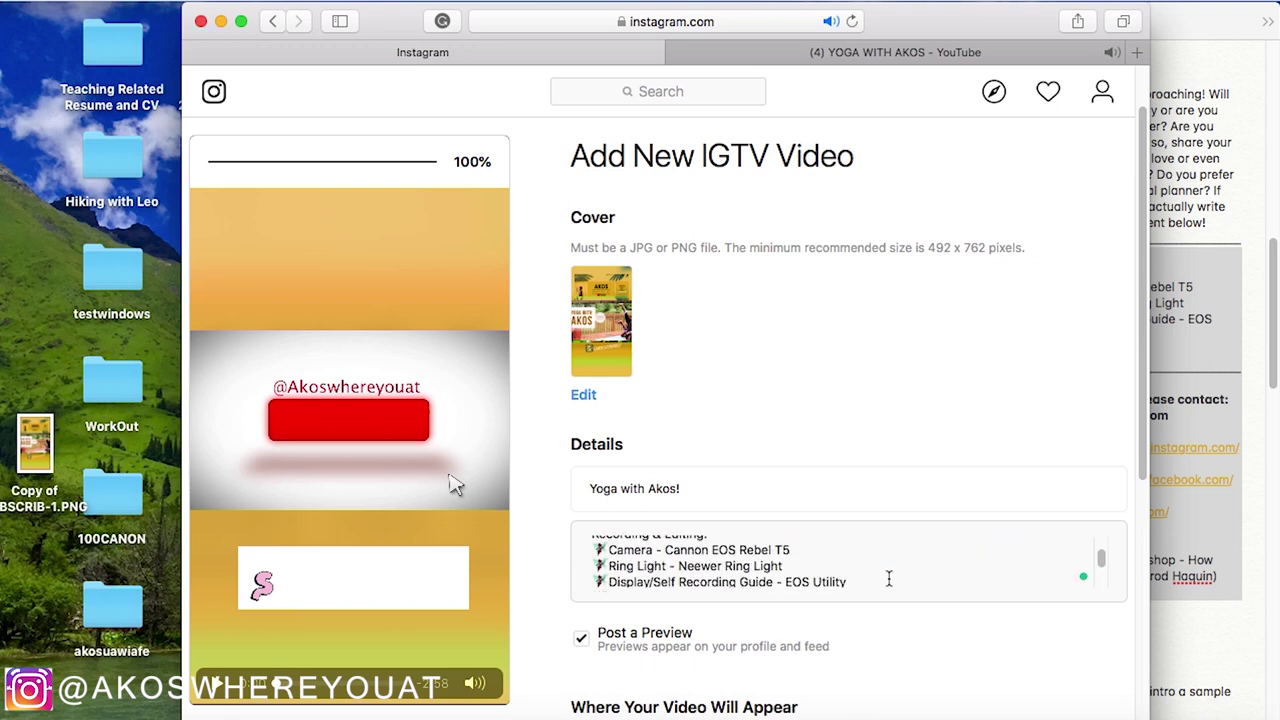
scroll(868, 574, "up", 10)
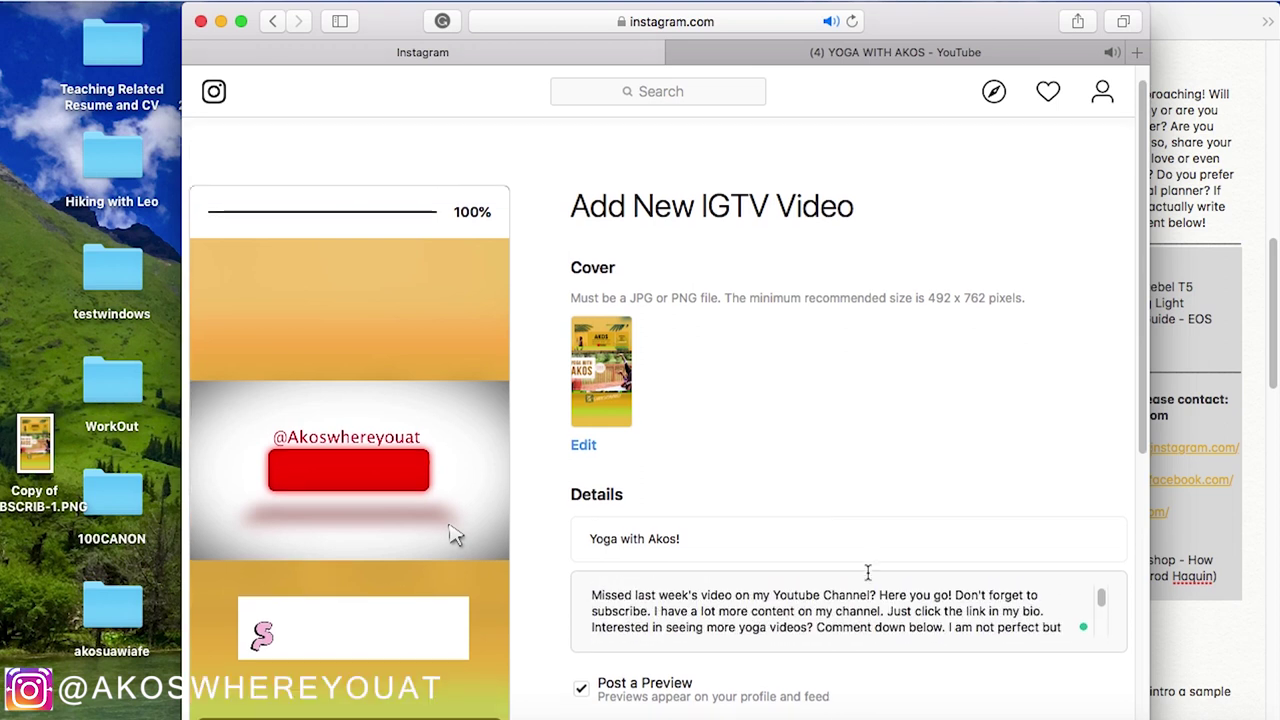
scroll(891, 474, "down", 4)
scroll(891, 474, "up", 2)
left_click(520, 308)
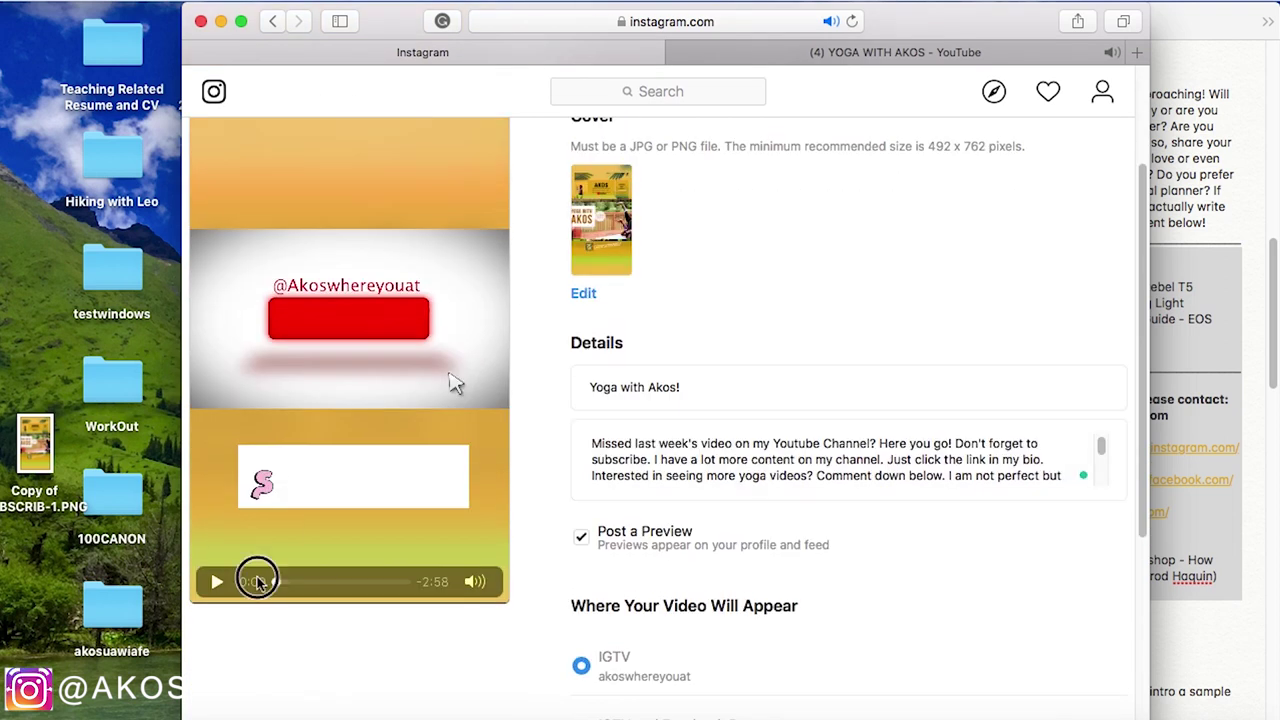
scroll(802, 558, "down", 5)
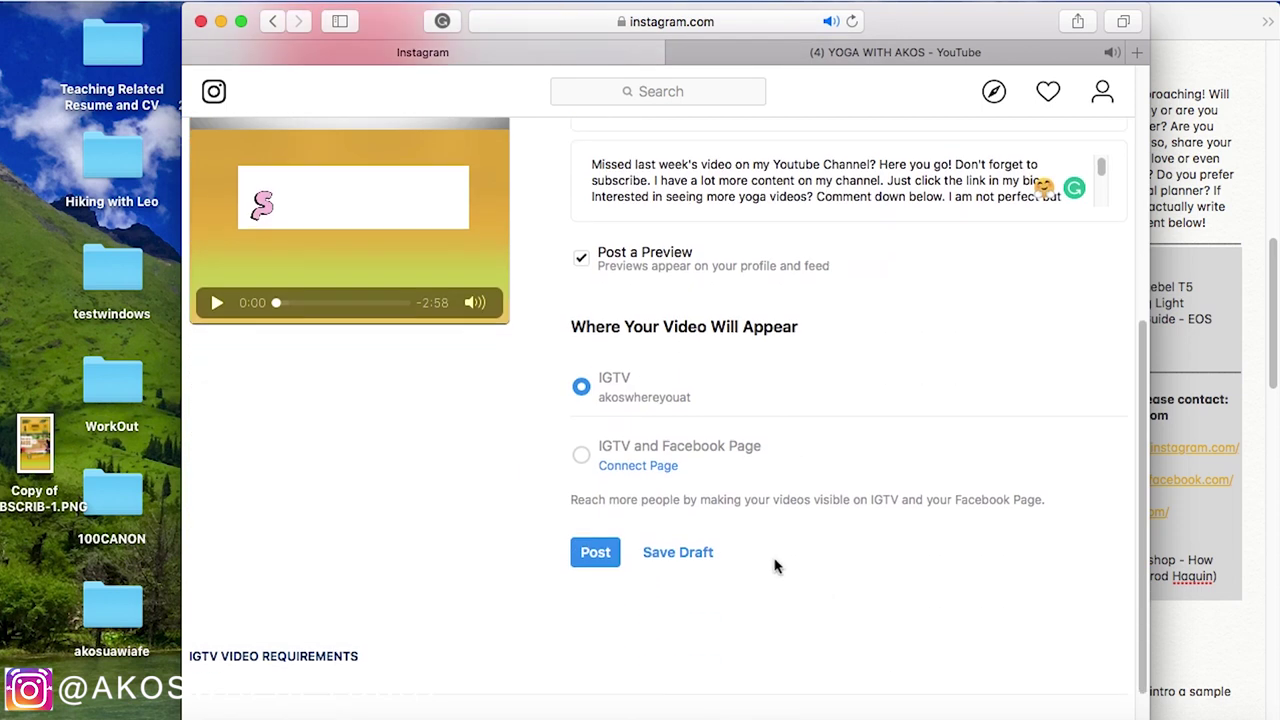
left_click(595, 556)
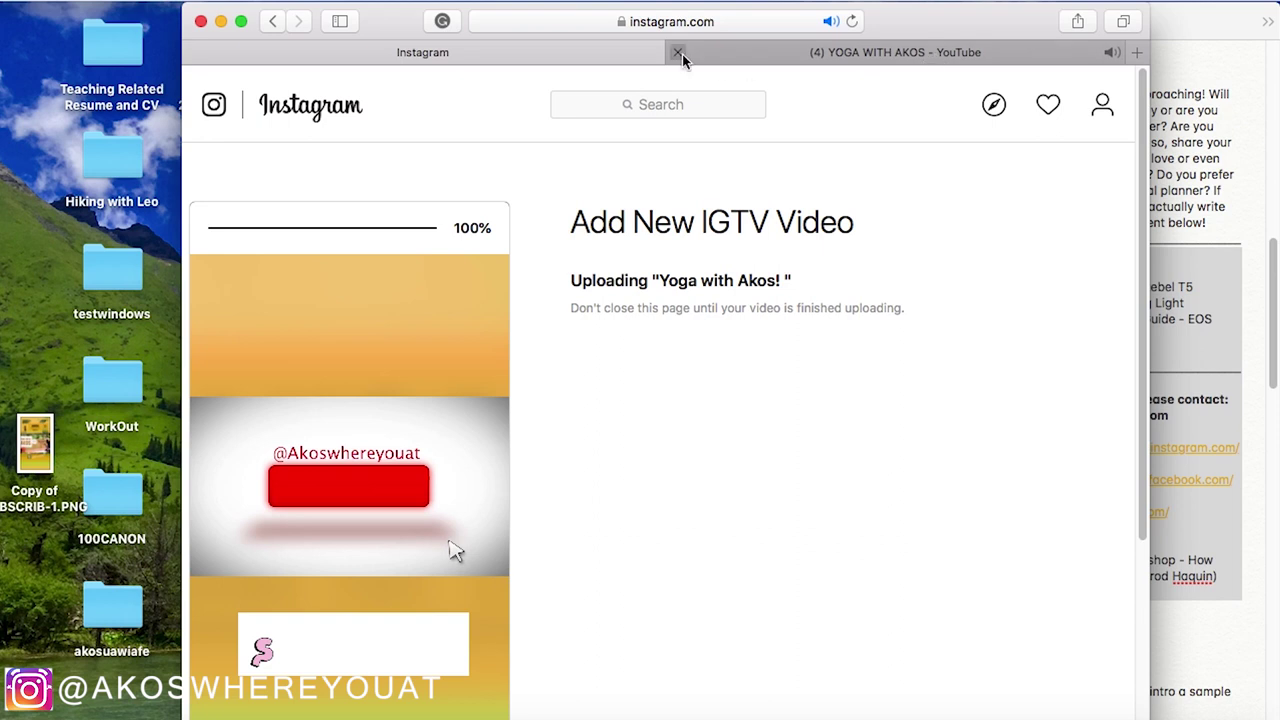
Close the YouTube tab and check the newly posted yoga video in the profile's IGTV video list
left_click(678, 53)
scroll(855, 130, "down", 3)
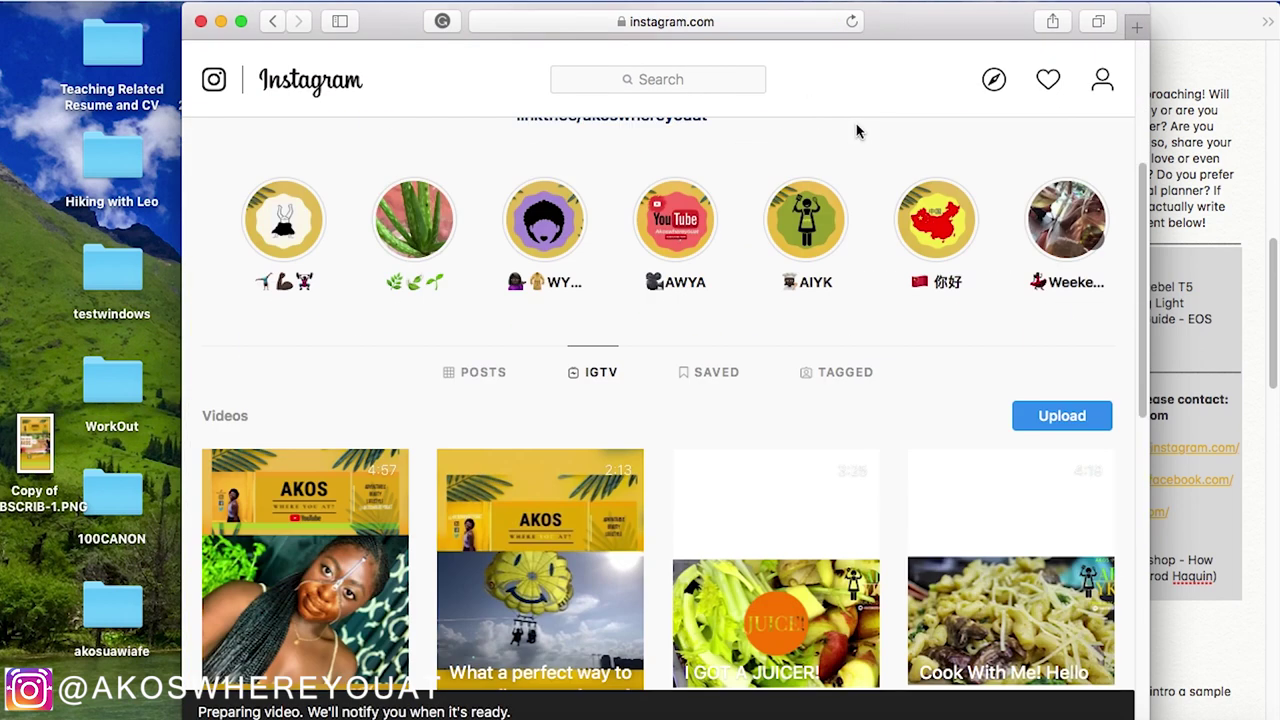
scroll(857, 130, "down", 3)
scroll(334, 197, "down", 1)
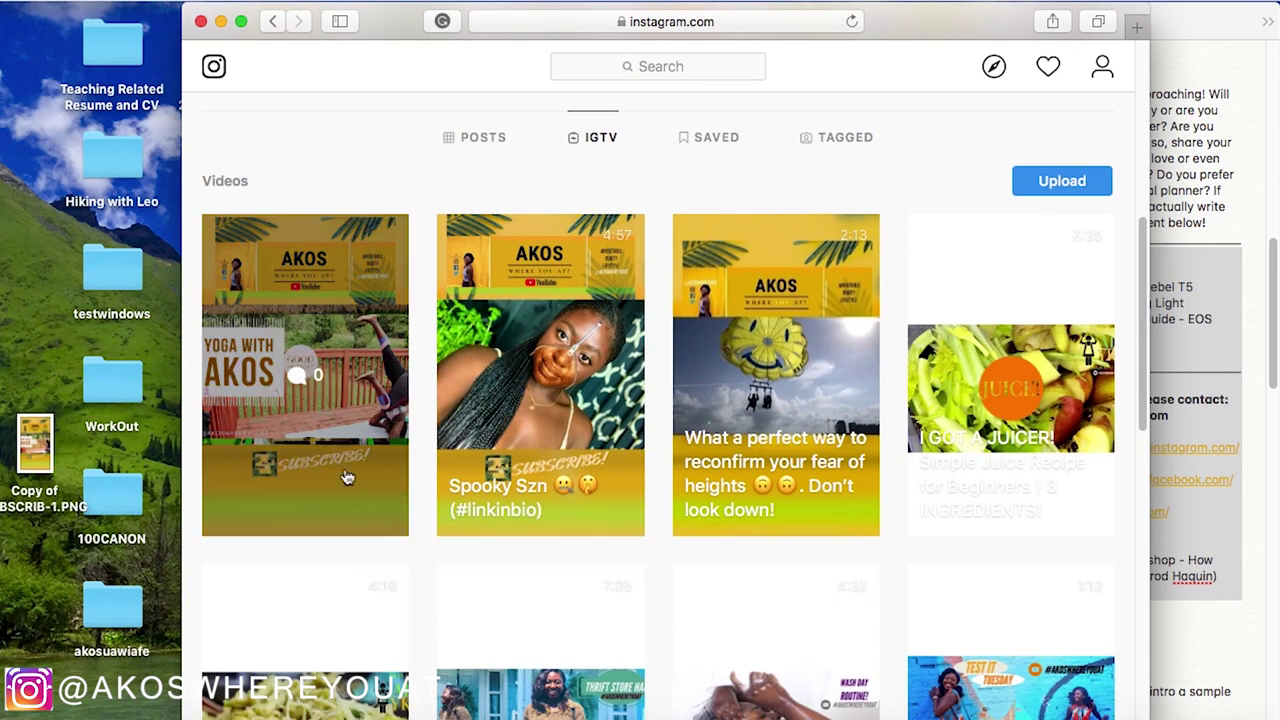
left_click(346, 478)
left_click(1237, 373)
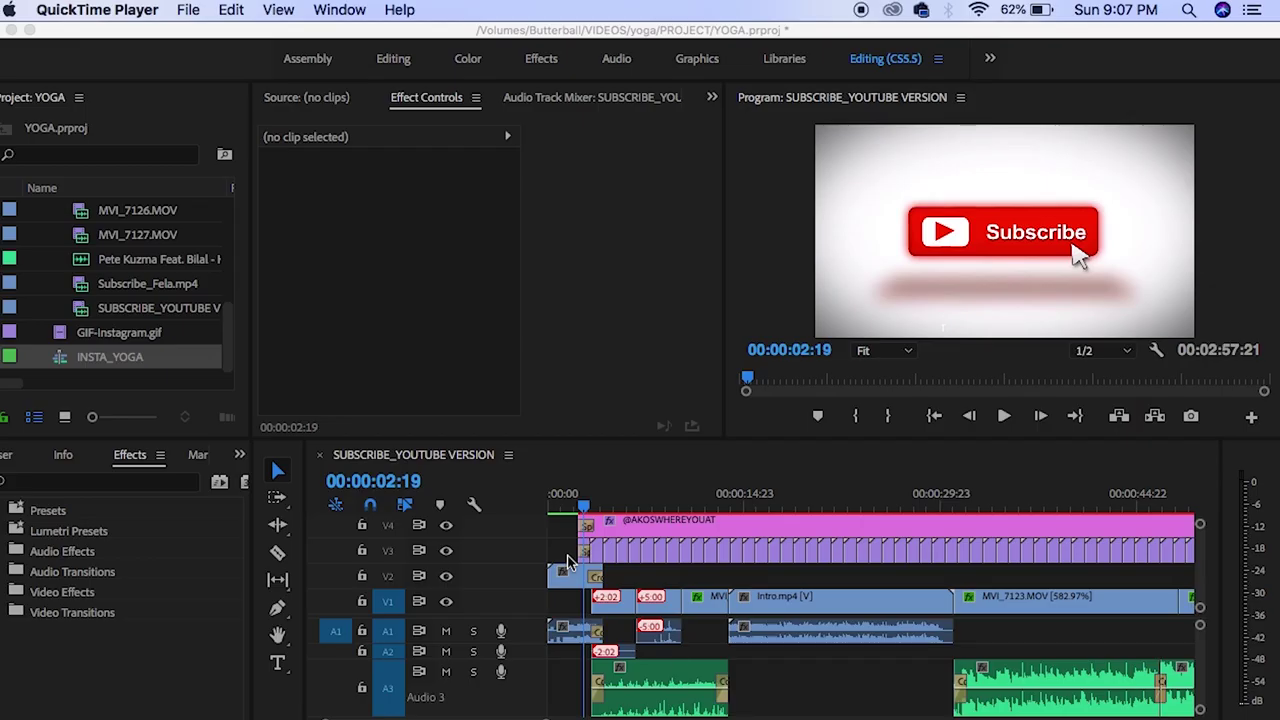
Switch to Premiere Pro and copy all clips in the SUBSCRIBE_YOUTUBE VERSION timeline
left_click(812, 677)
key("super+a")
left_click(812, 677)
Create a new sequence named YOGA_INSTA_V1 with a frame size of 1080 horizontal by 1920 vertical
left_click(183, 10)
mouse_move(411, 36)
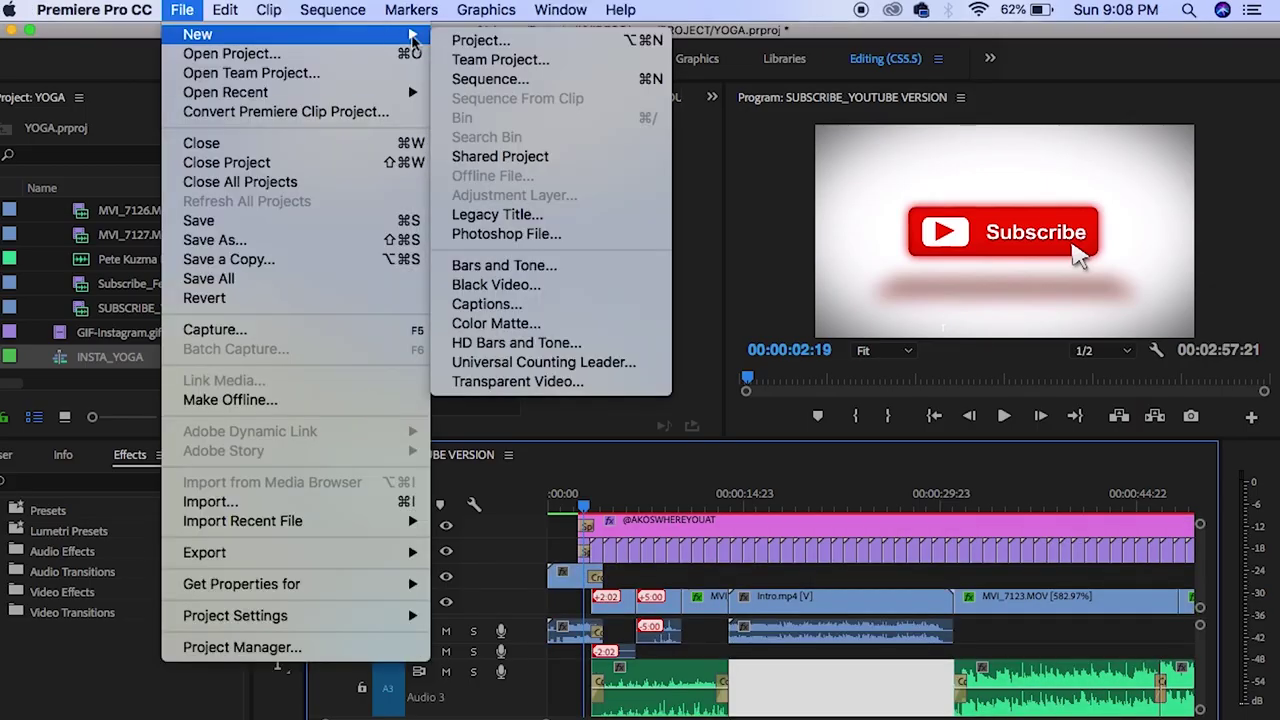
left_click(500, 80)
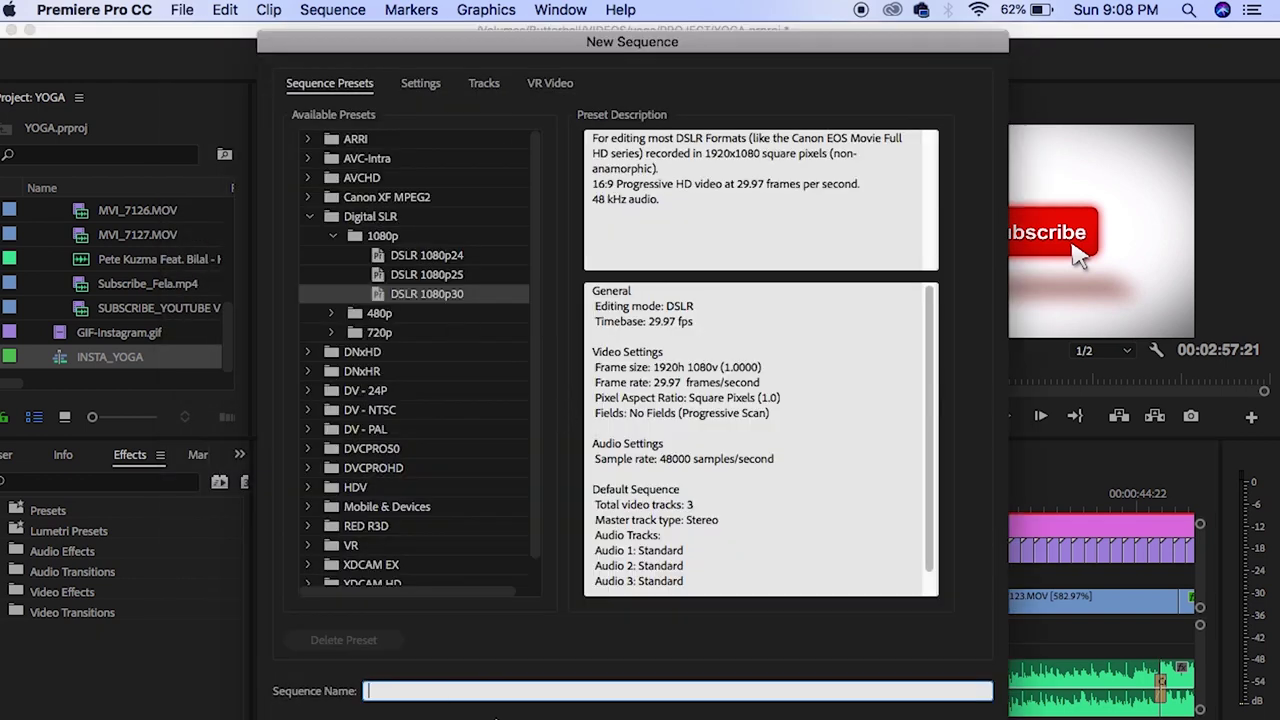
type("YOGA_INSTA_V1")
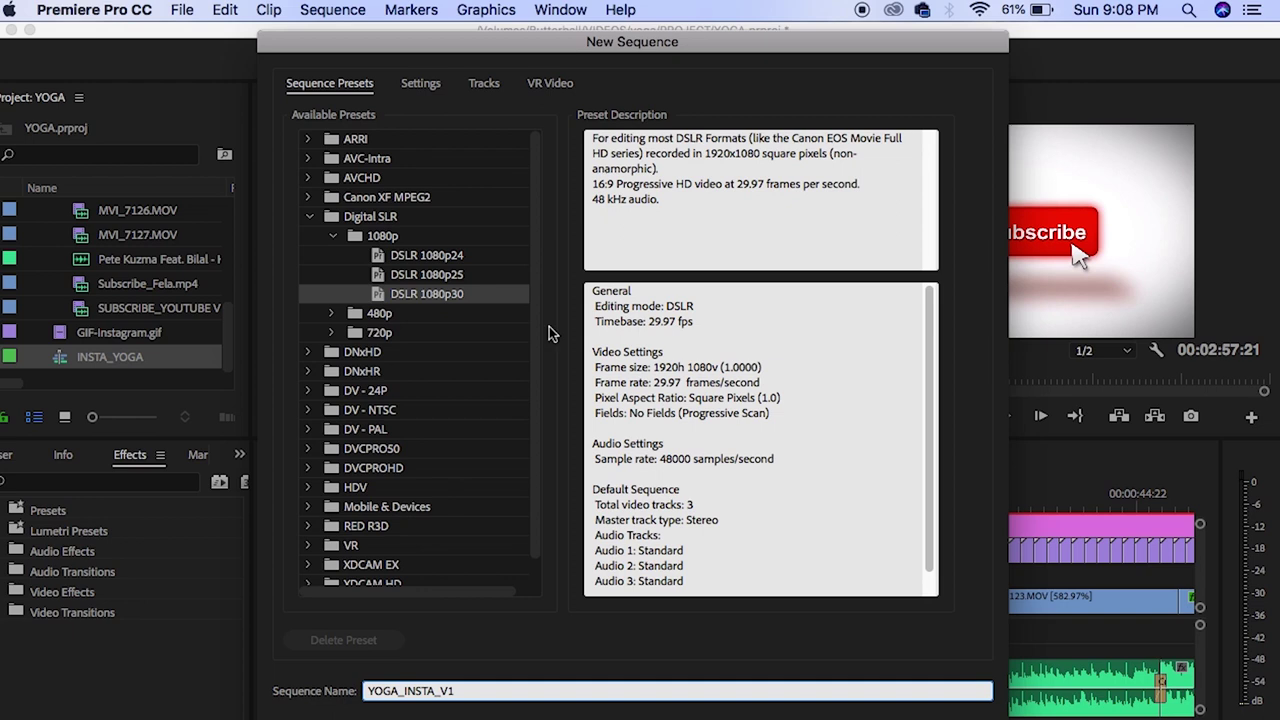
left_click(421, 84)
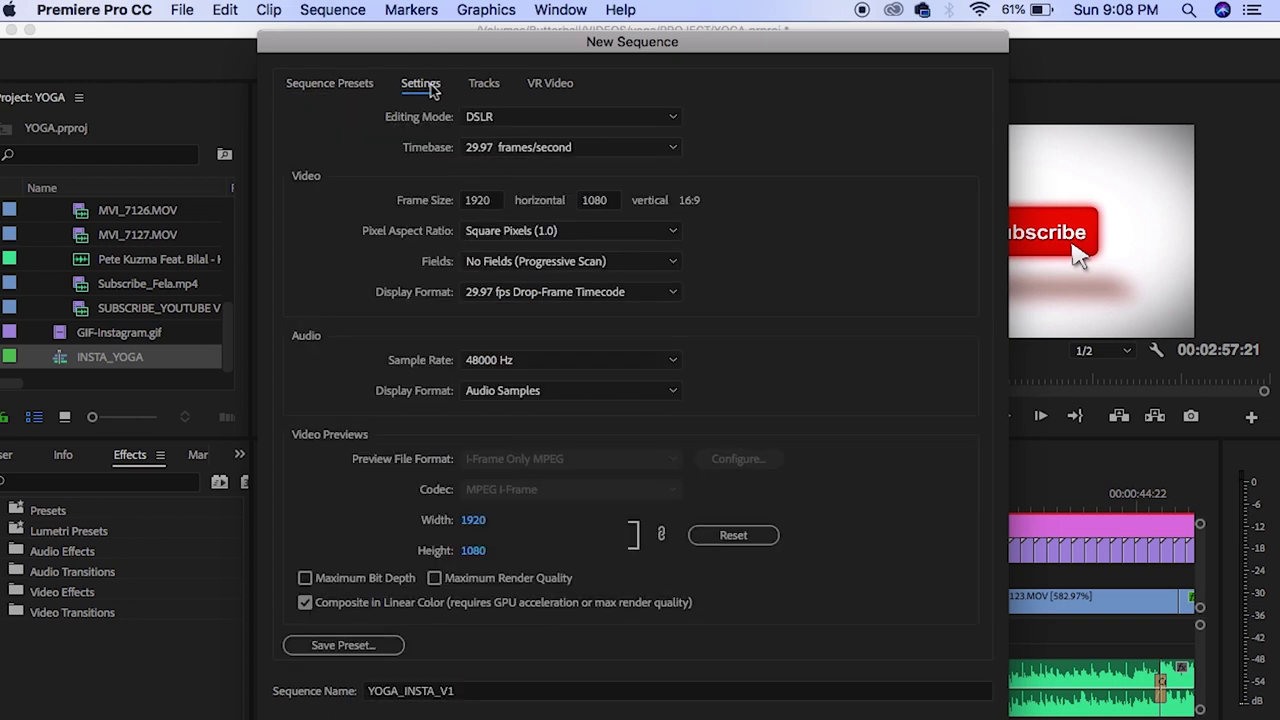
left_click(489, 203)
type("1080")
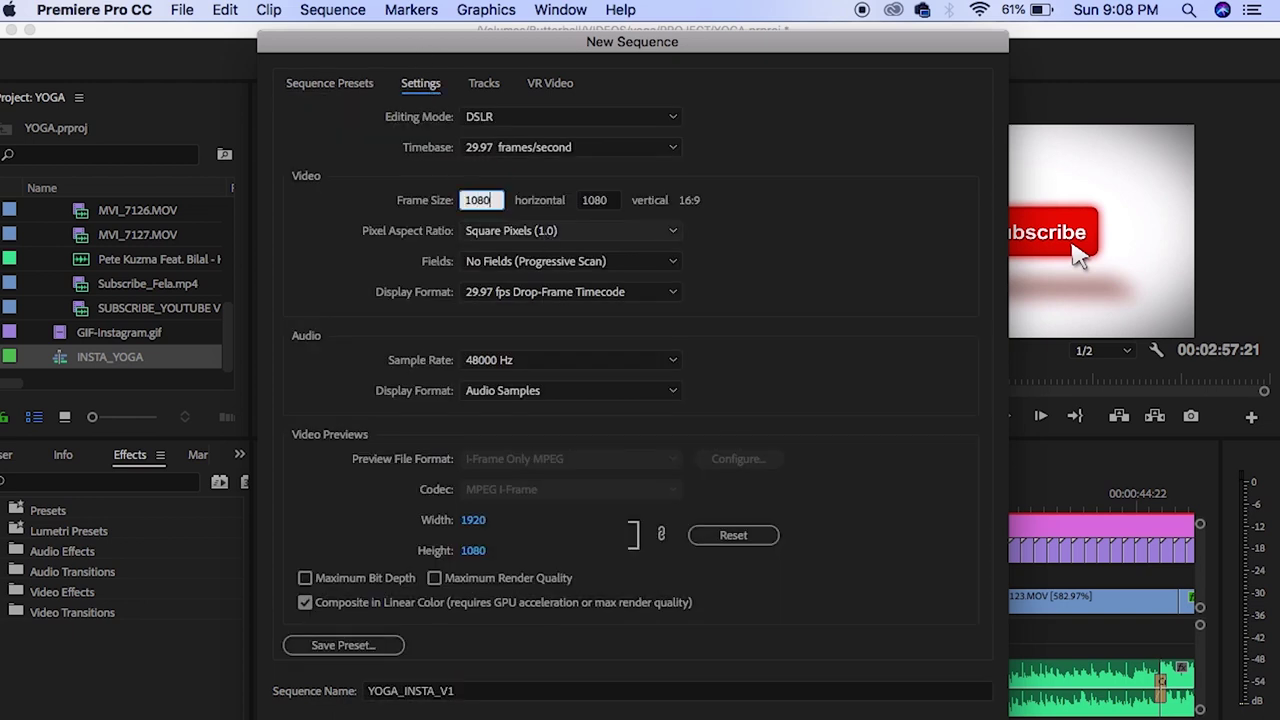
key("Tab")
type("1920")
key("Tab")
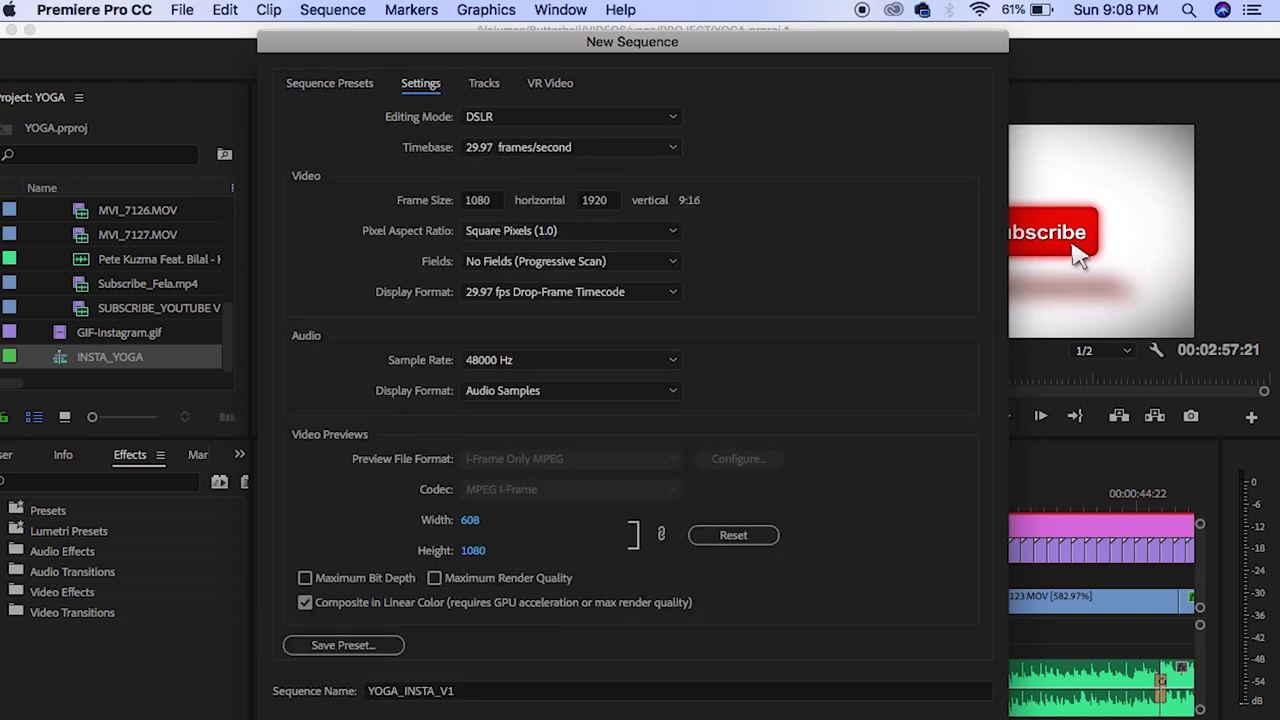
key("Return")
Paste the copied clips into the YOGA_INSTA_V1 sequence and apply Set to Frame Size to all of them
key("super+v")
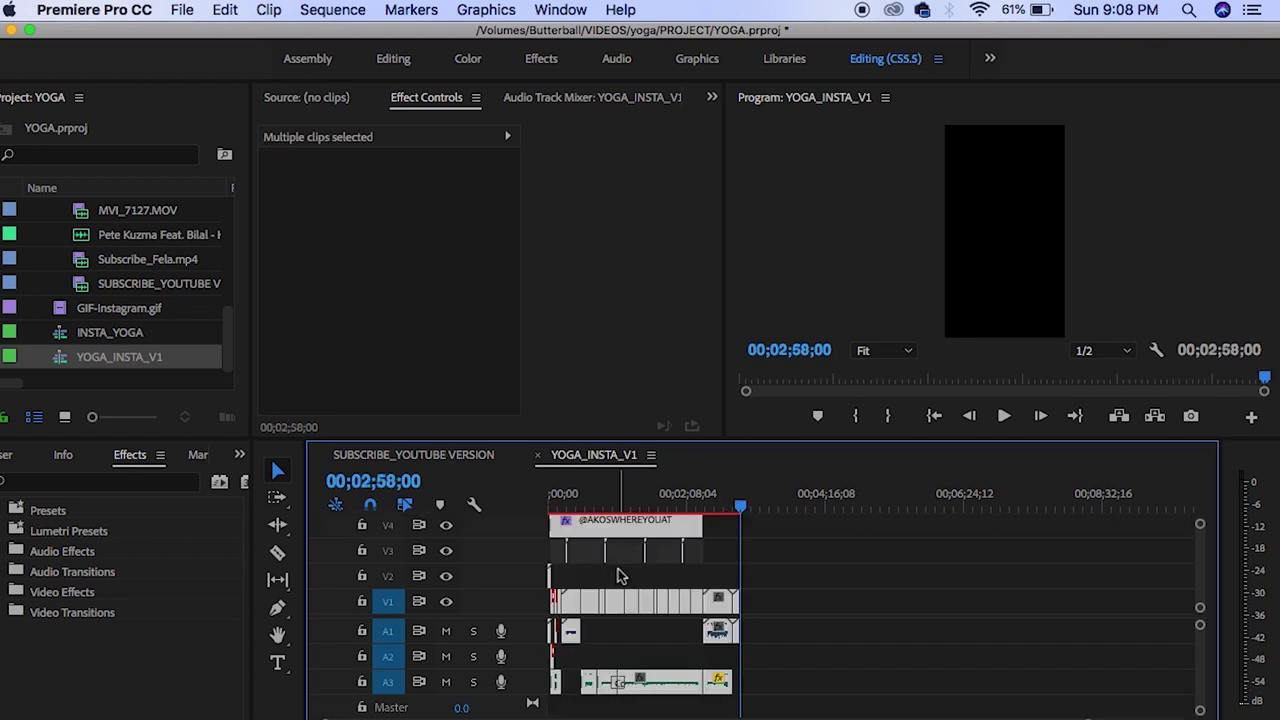
left_click(634, 493)
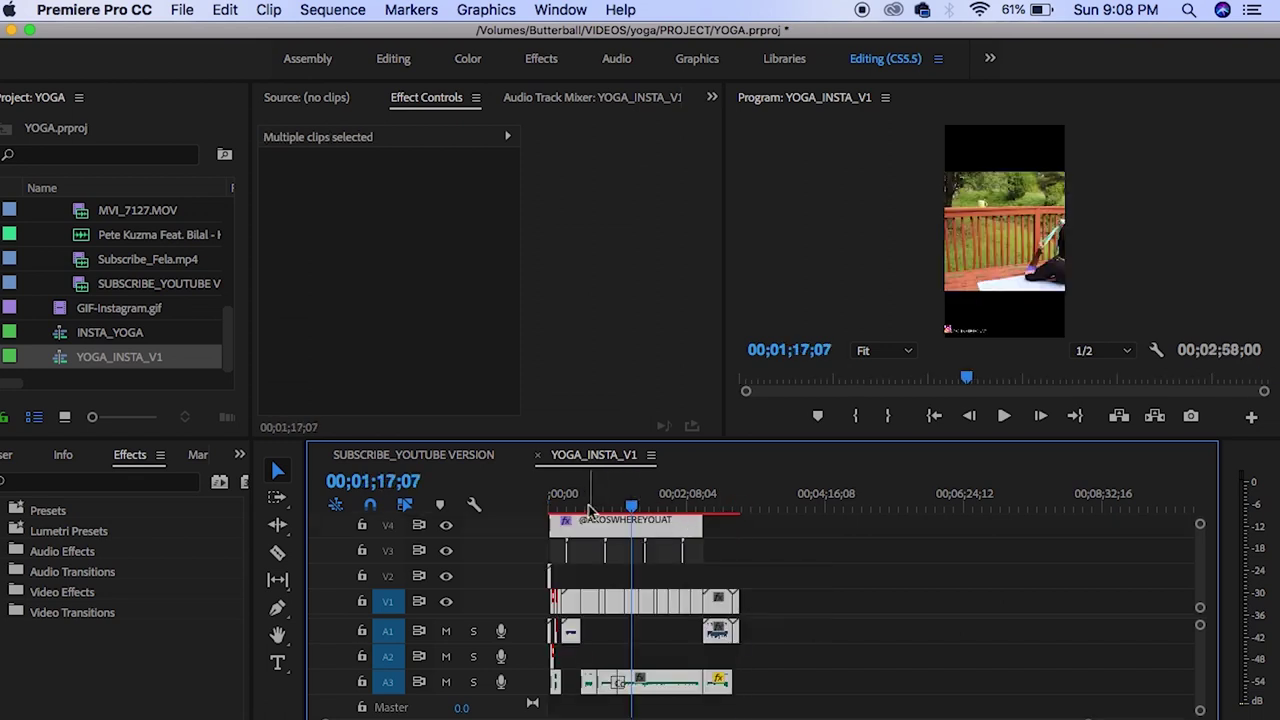
key("backslash")
right_click(806, 522)
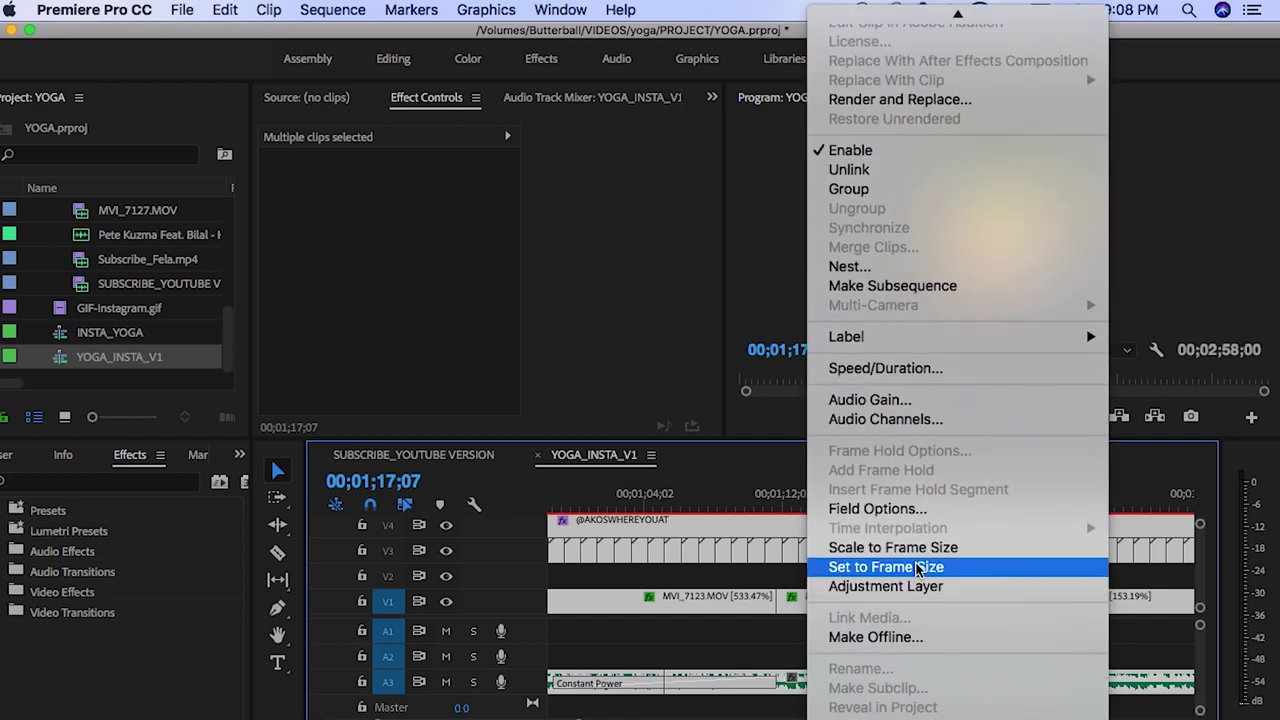
left_click(918, 568)
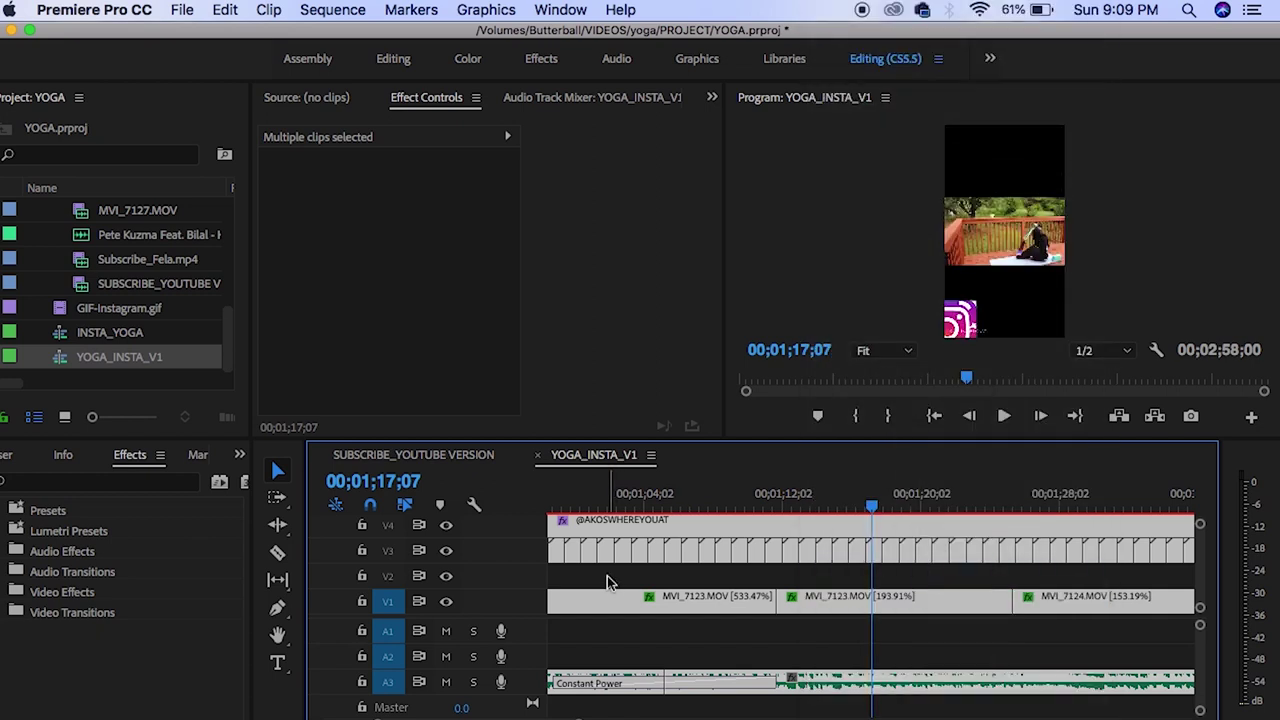
Lock audio tracks A1, A2 and A3 in the YOGA_INSTA_V1 sequence
scroll(607, 582, "left", 5)
key("backslash")
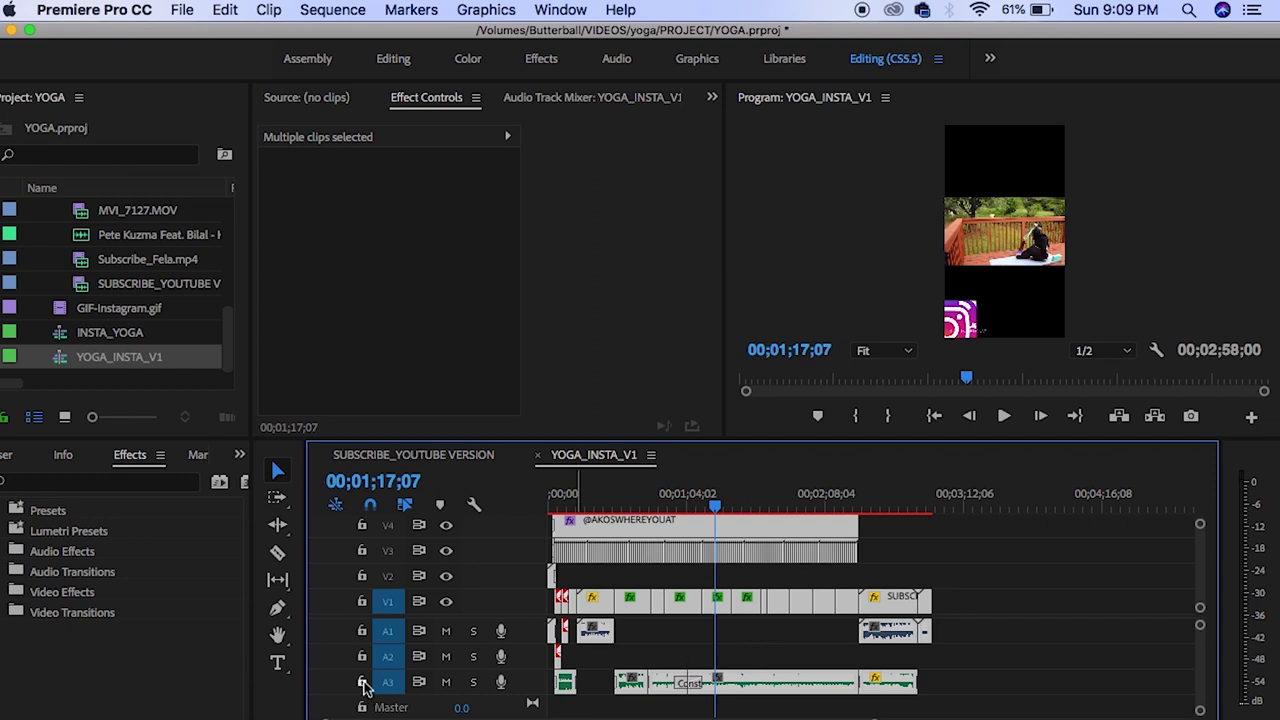
left_click(362, 682)
left_click(362, 656)
left_click(362, 631)
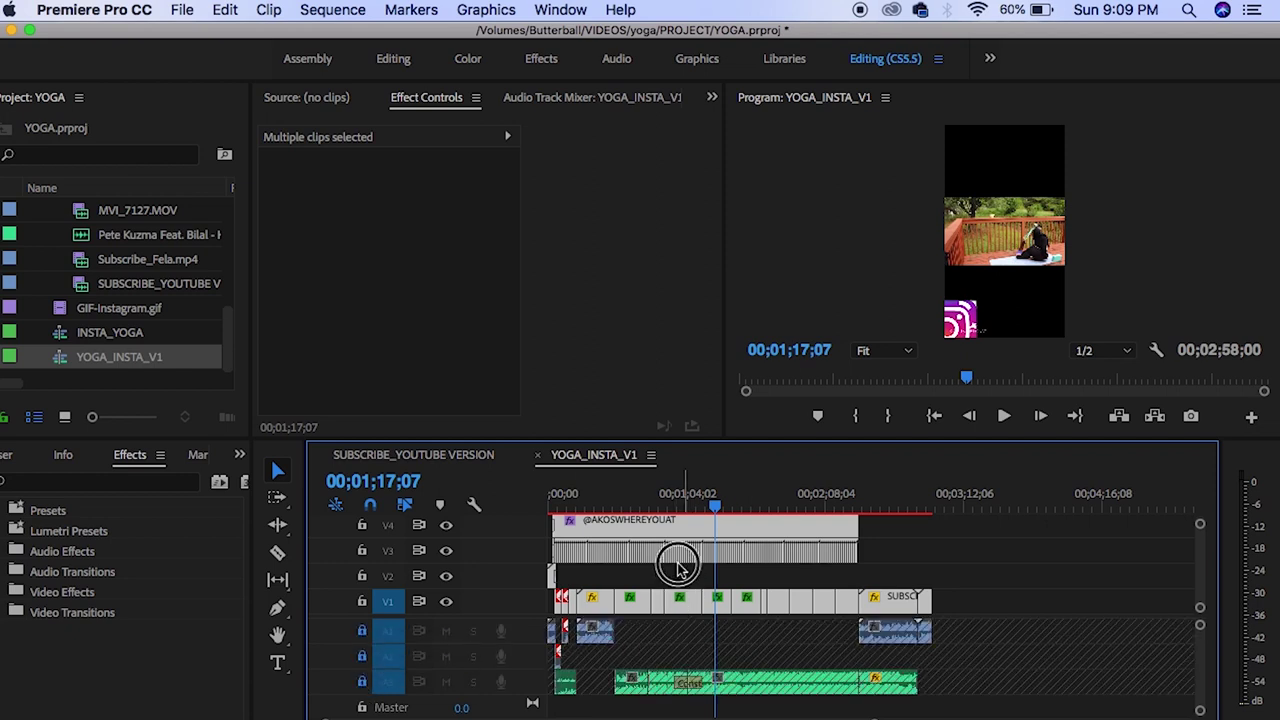
Move all the video clips up one track so V1 is free, and save the project
left_click_drag(678, 564, 623, 572)
left_click(562, 500)
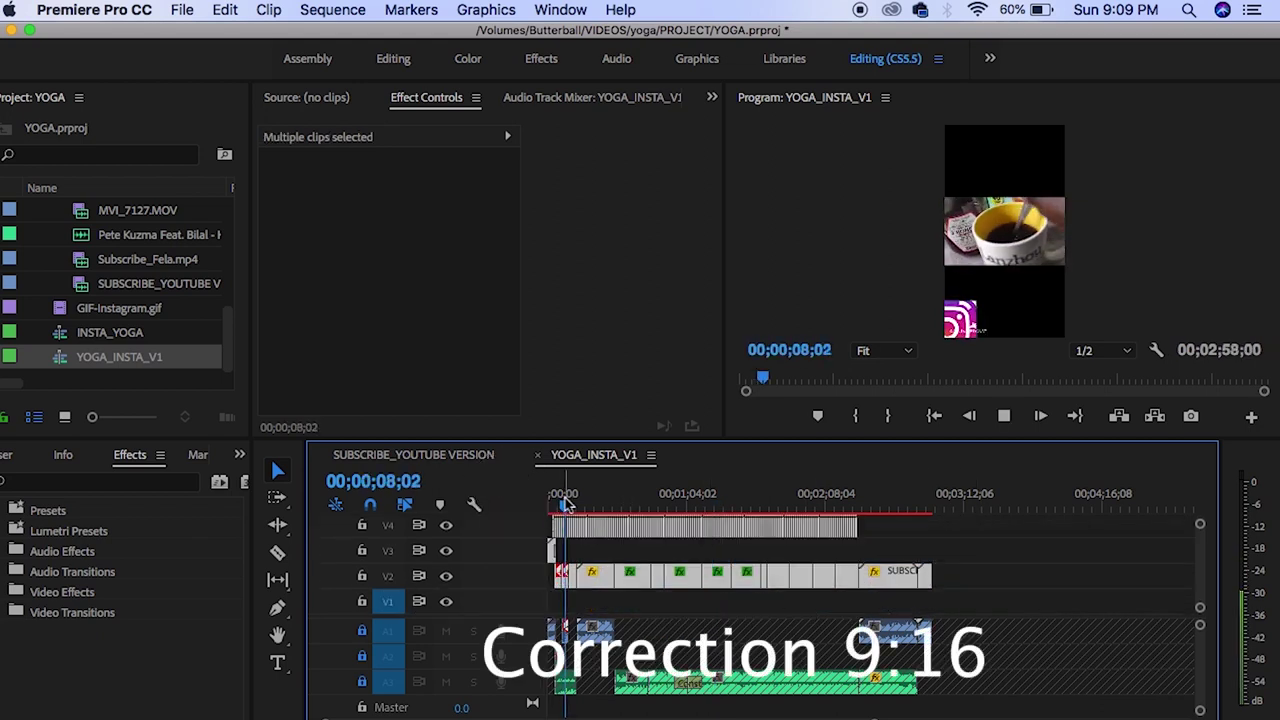
key("super+s")
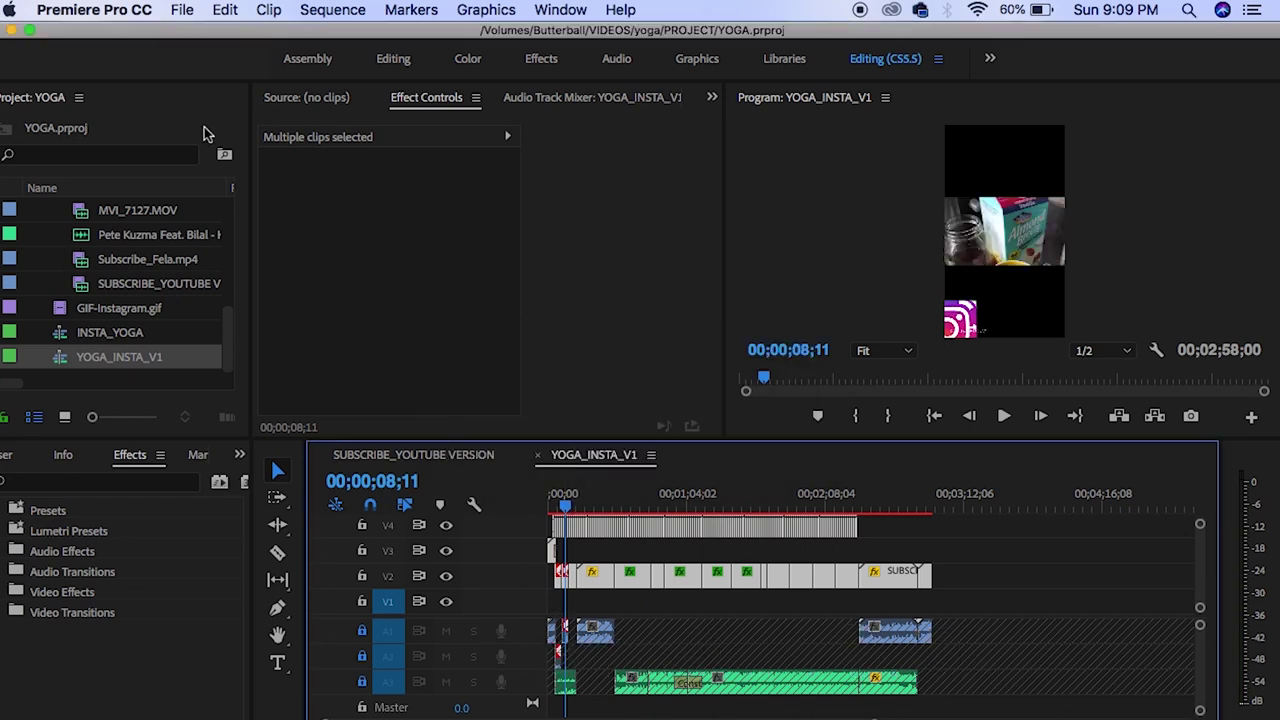
Import the yellow banner image, Screen Shot 2019-10-27 at 2.14.48 PM, from the Desktop into the project
right_click(208, 134)
left_click(256, 284)
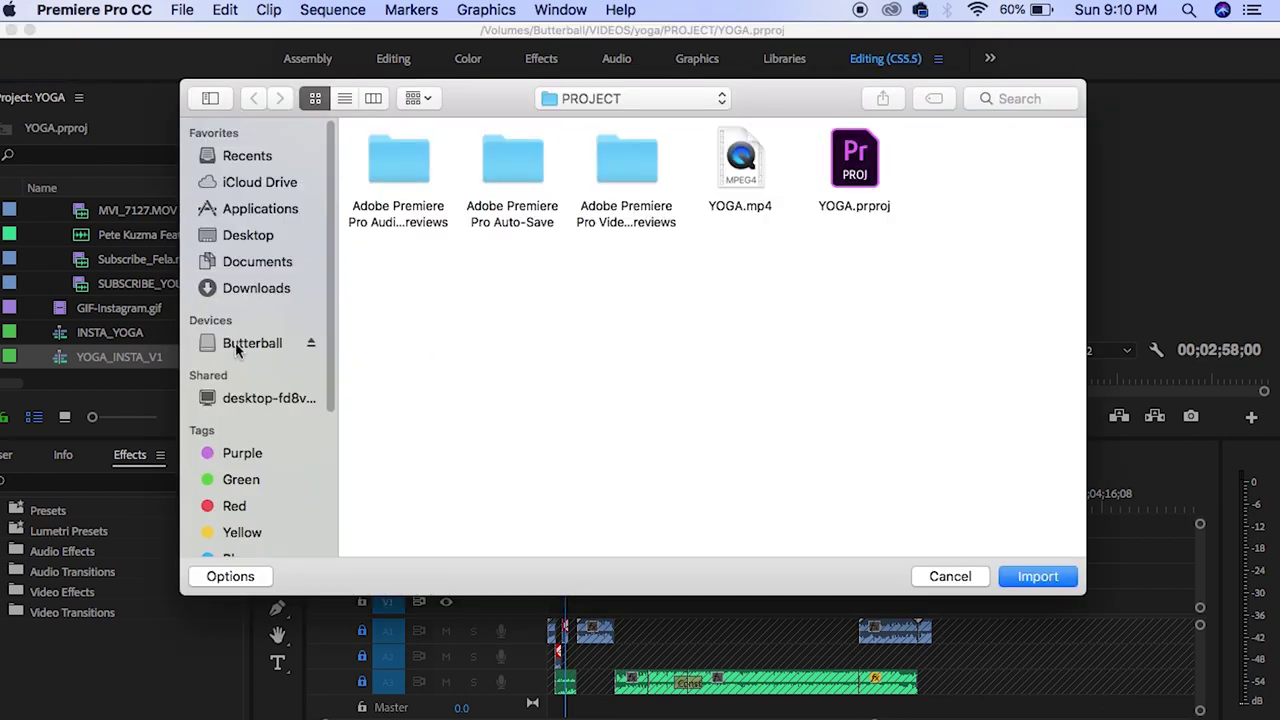
left_click(235, 342)
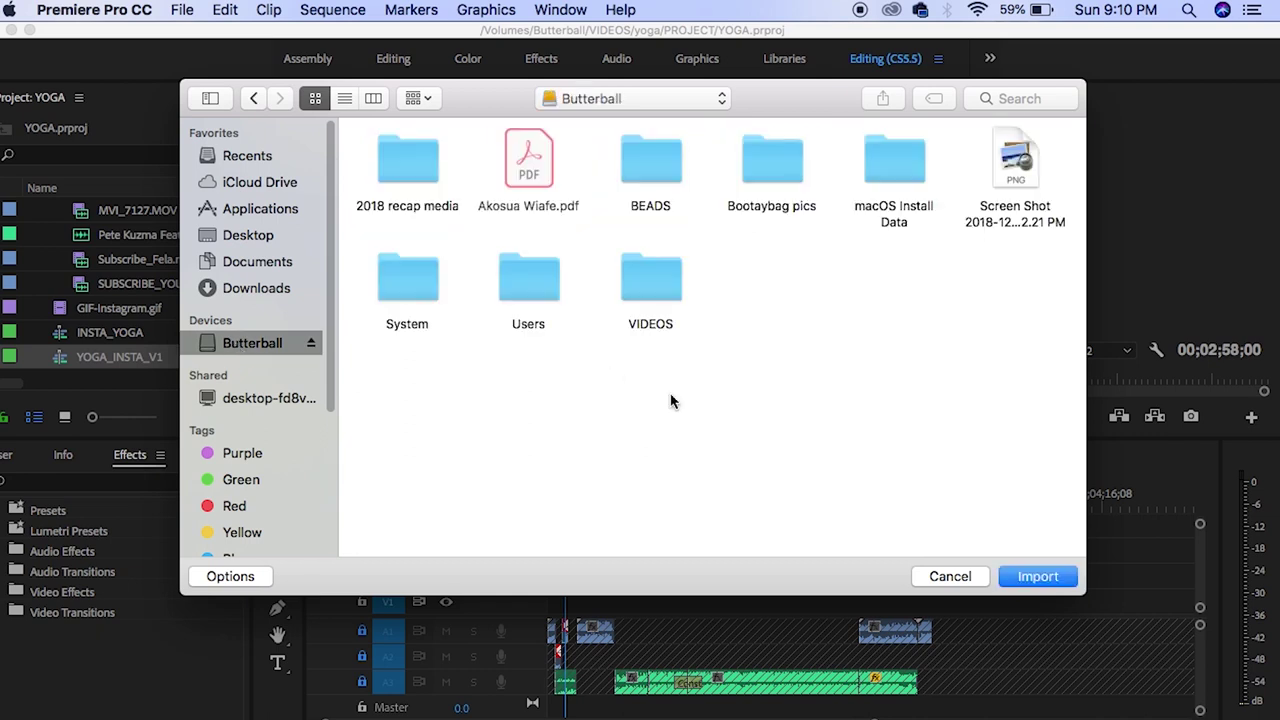
left_click(296, 231)
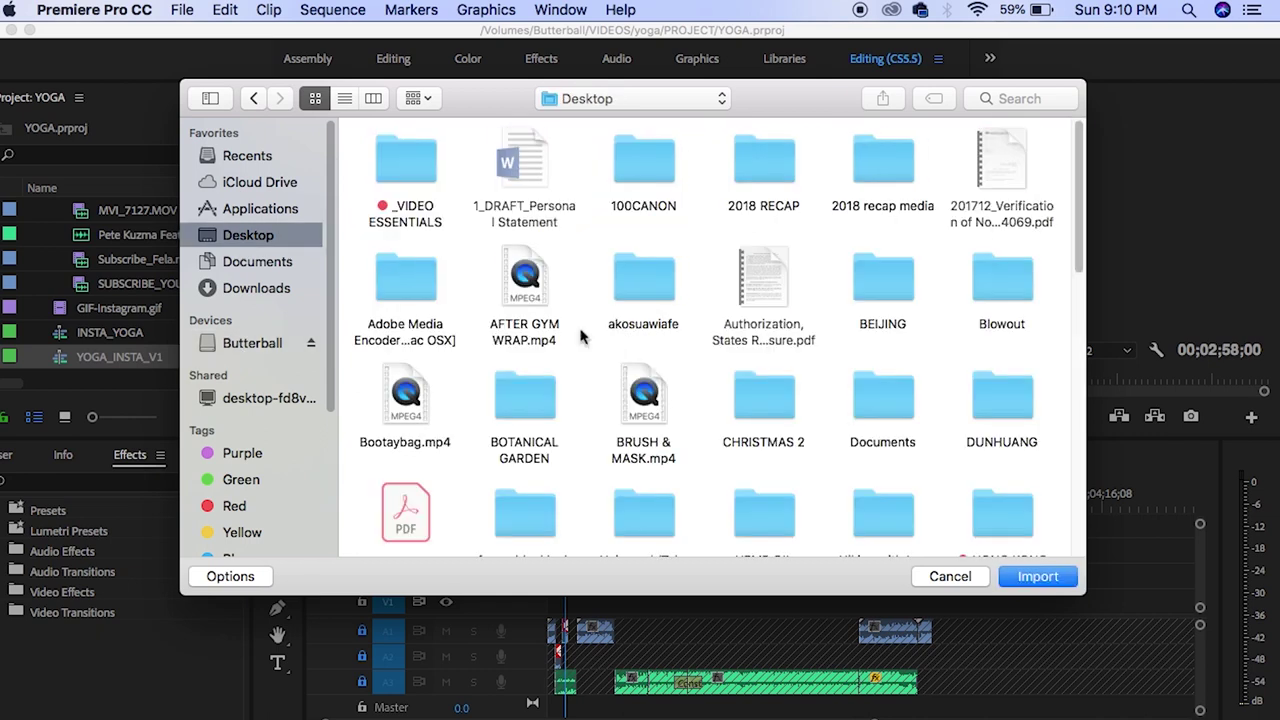
scroll(580, 337, "down", 5)
scroll(580, 337, "up", 5)
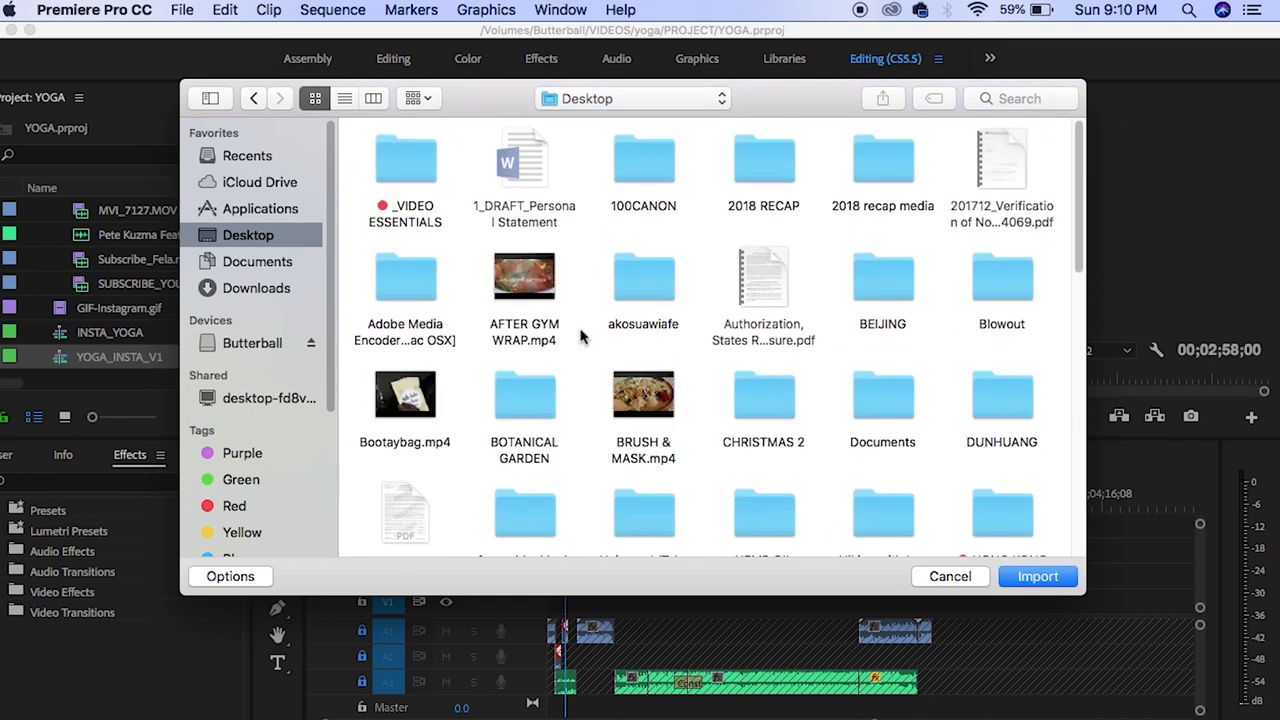
scroll(580, 337, "down", 5)
scroll(580, 337, "down", 10)
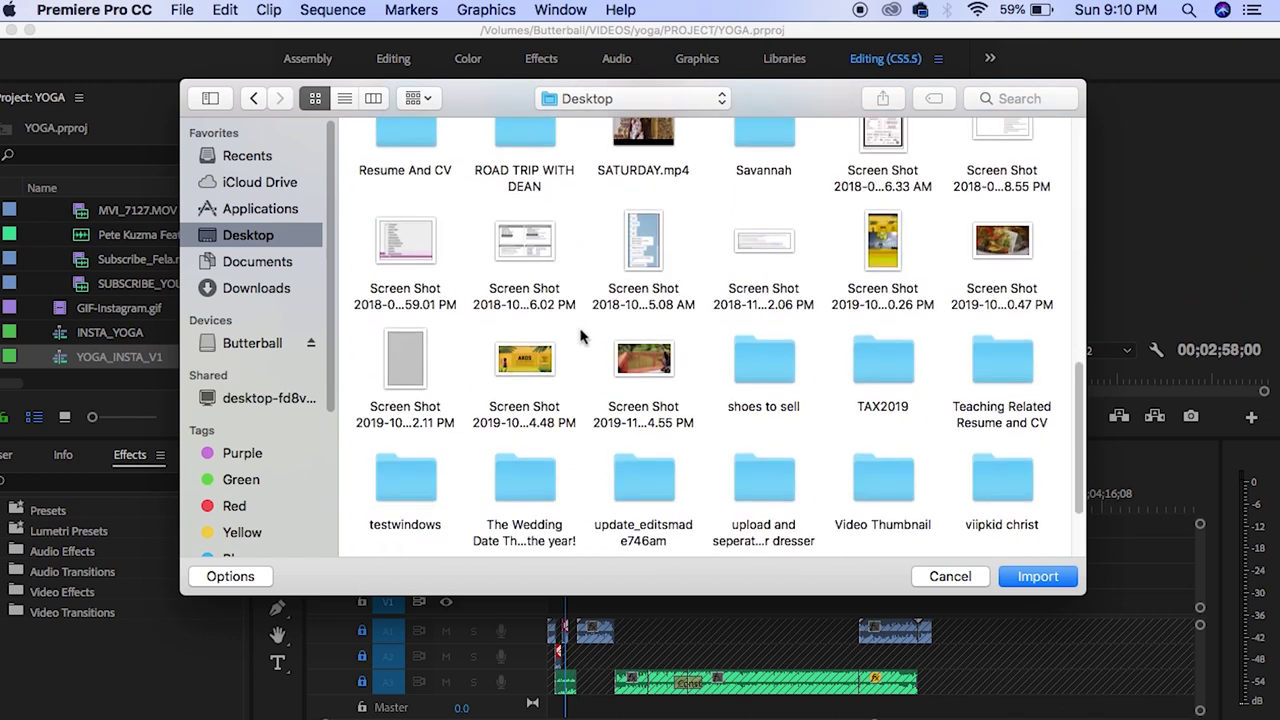
double_click(508, 250)
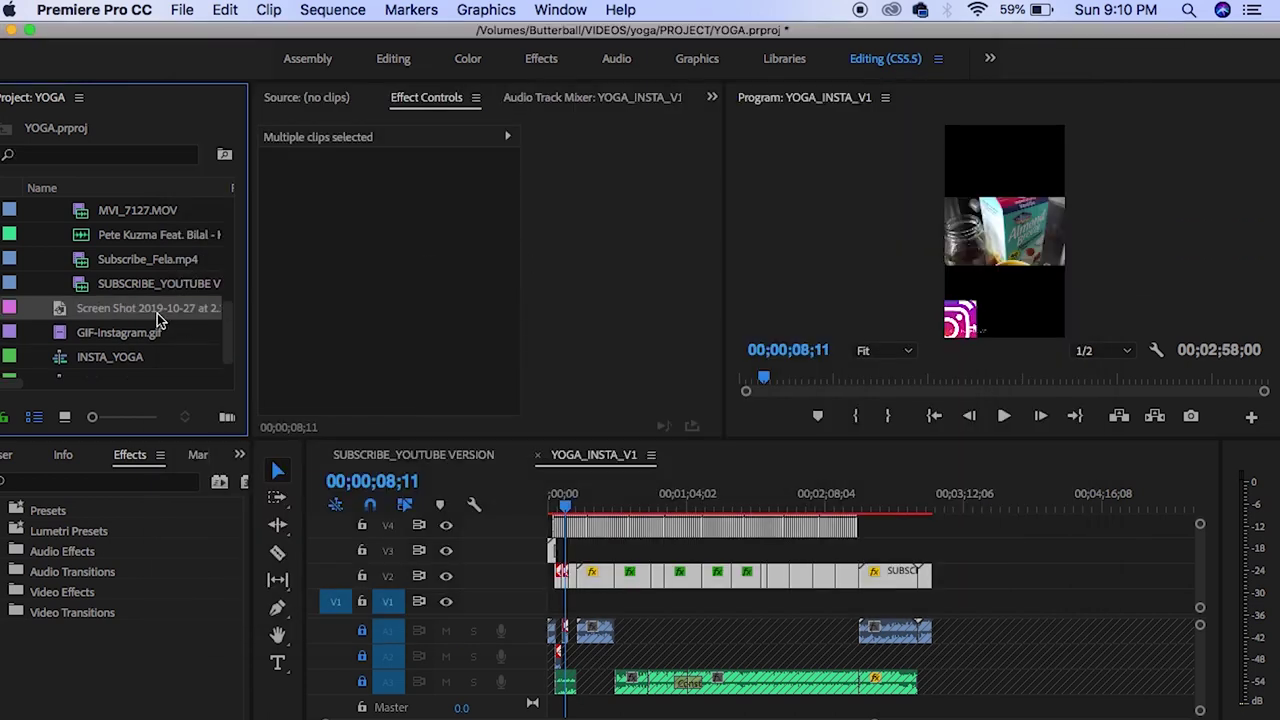
Place the imported banner screenshot on track V1 beyond the last clip and enlarge its scale to 398 so it fills the frame
left_click_drag(157, 314, 968, 600)
left_click(551, 505)
left_click(966, 508)
key("=")
left_click(920, 508)
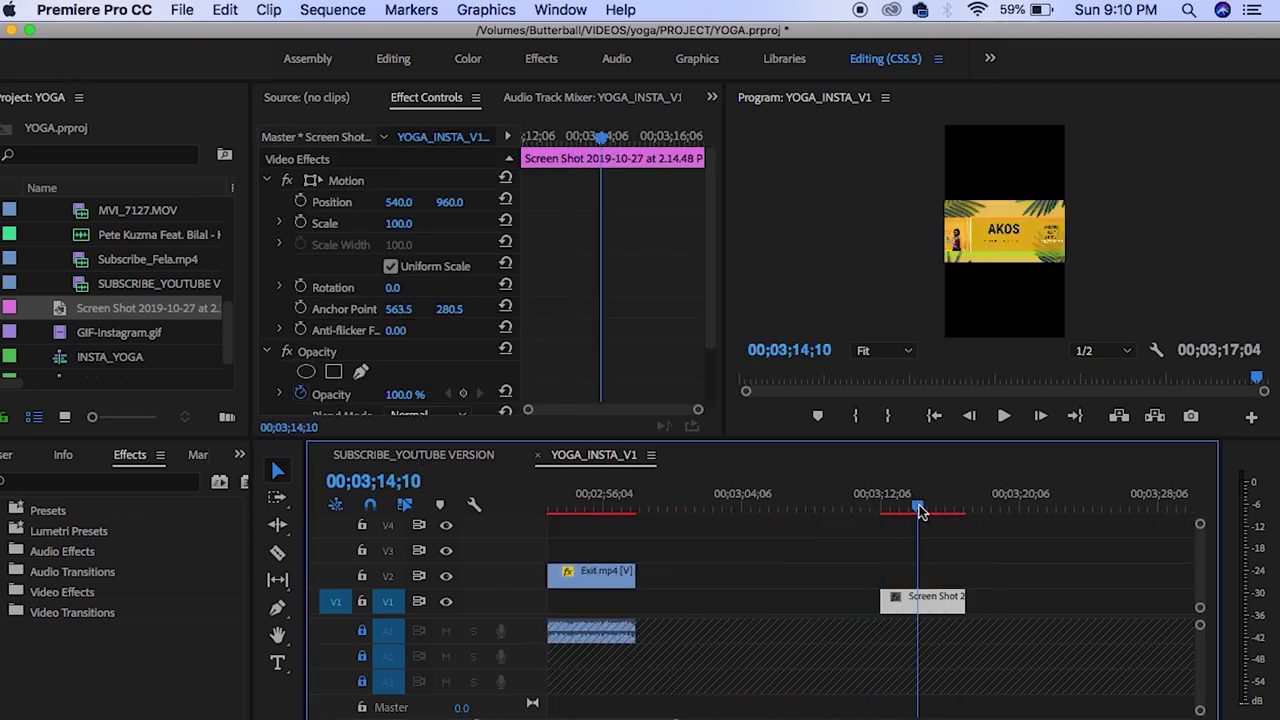
left_click(1001, 133)
left_click_drag(1001, 133, 935, 105)
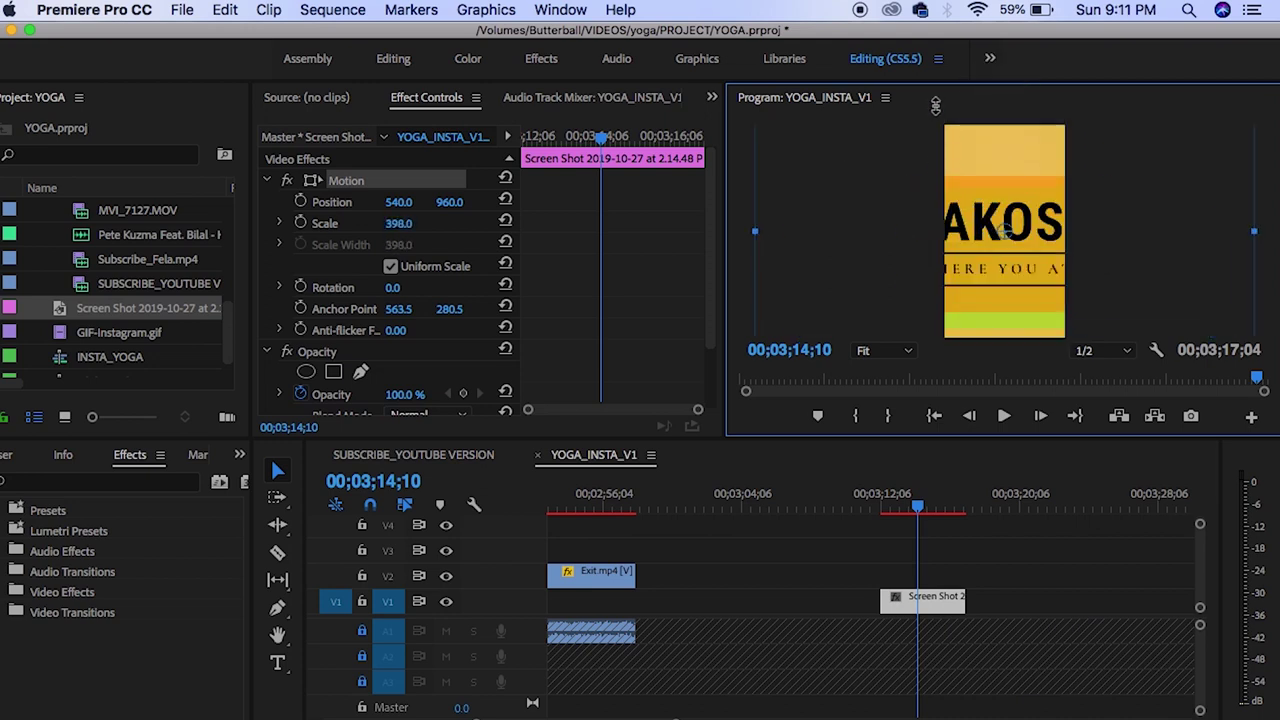
left_click(107, 484)
type("BLU")
scroll(38, 604, "down", 10)
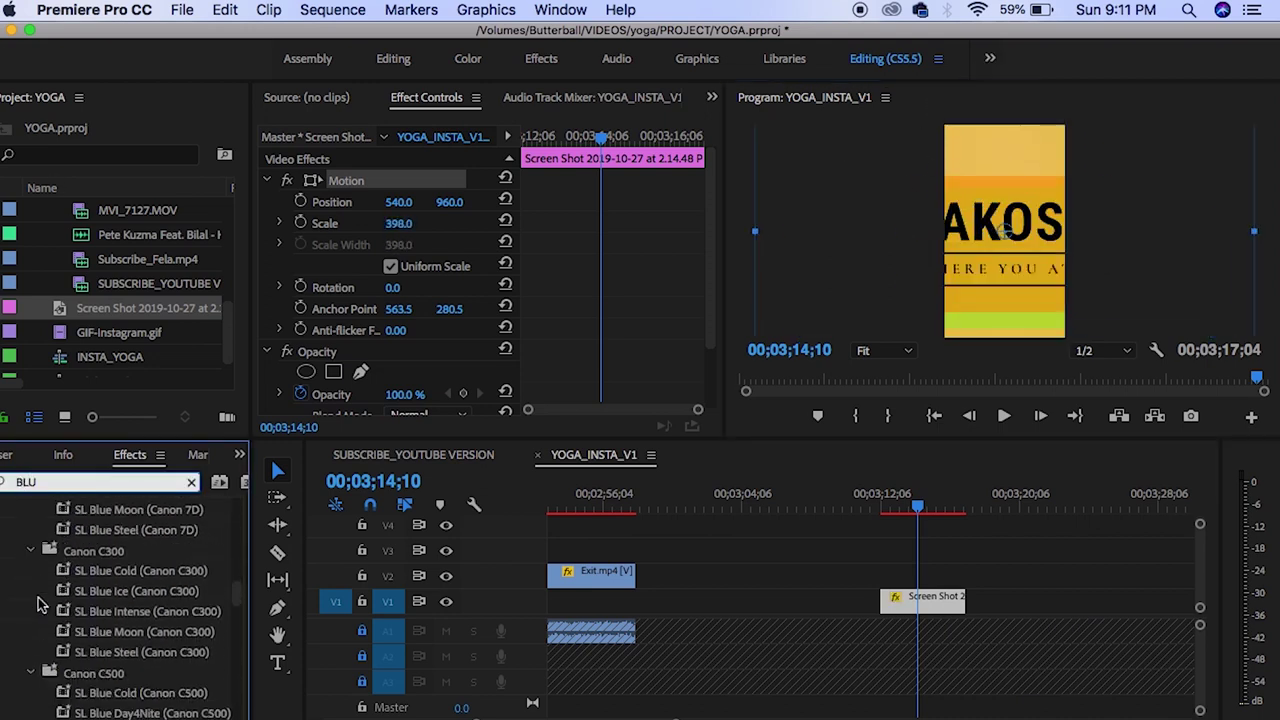
type("R")
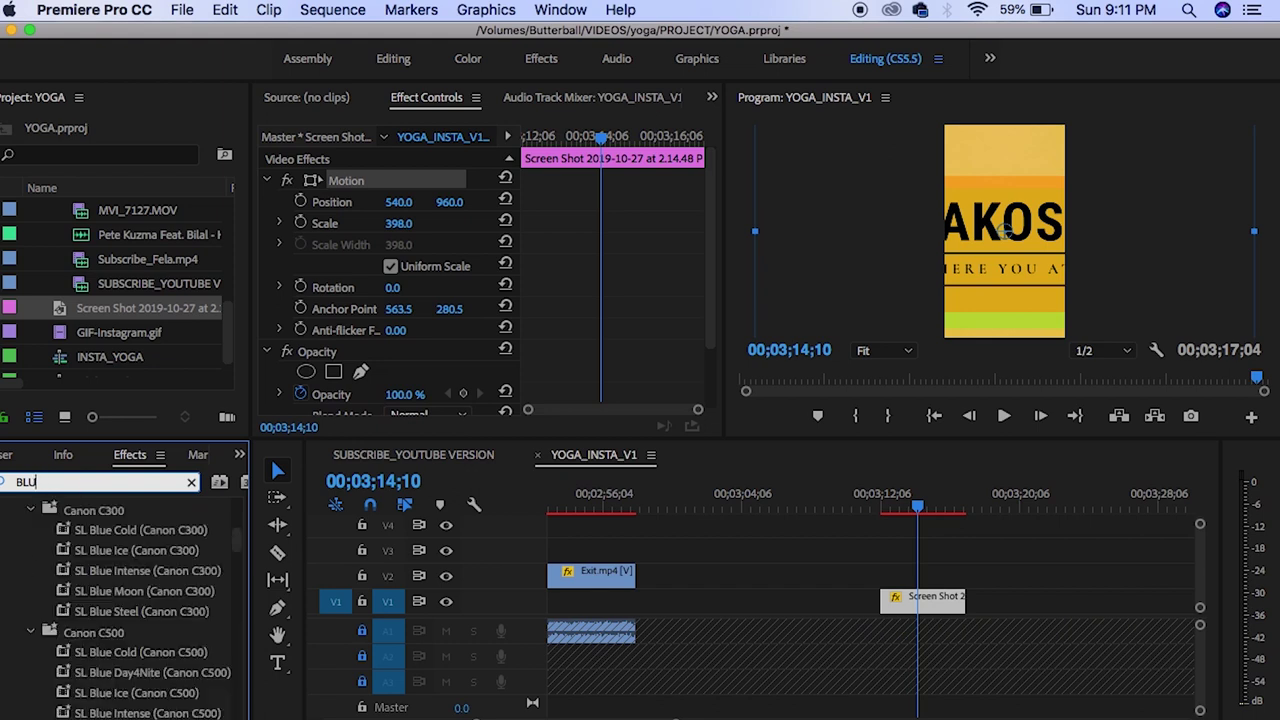
key("BackSpace")
key("BackSpace")
key("BackSpace")
key("BackSpace")
Find the Gaussian Blur effect by searching for GAU, apply it to the screenshot clip on V1 and set Blurriness to 50
type("GAU")
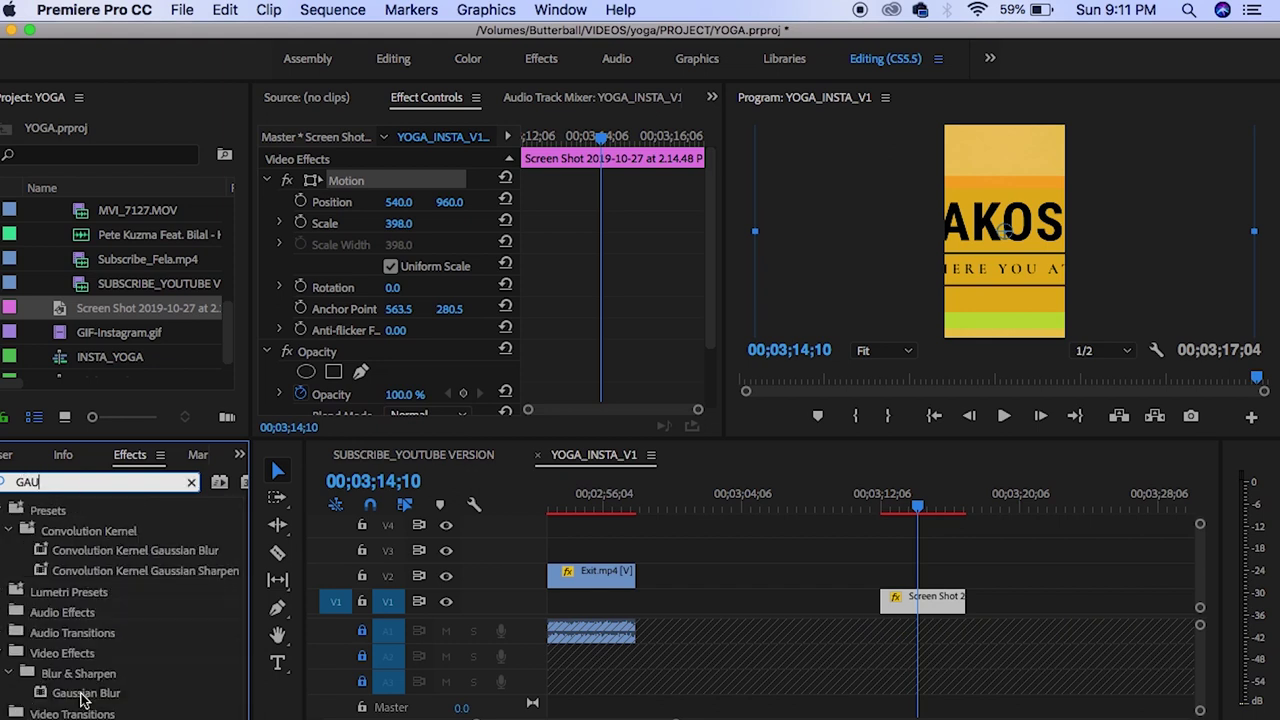
left_click_drag(85, 697, 920, 600)
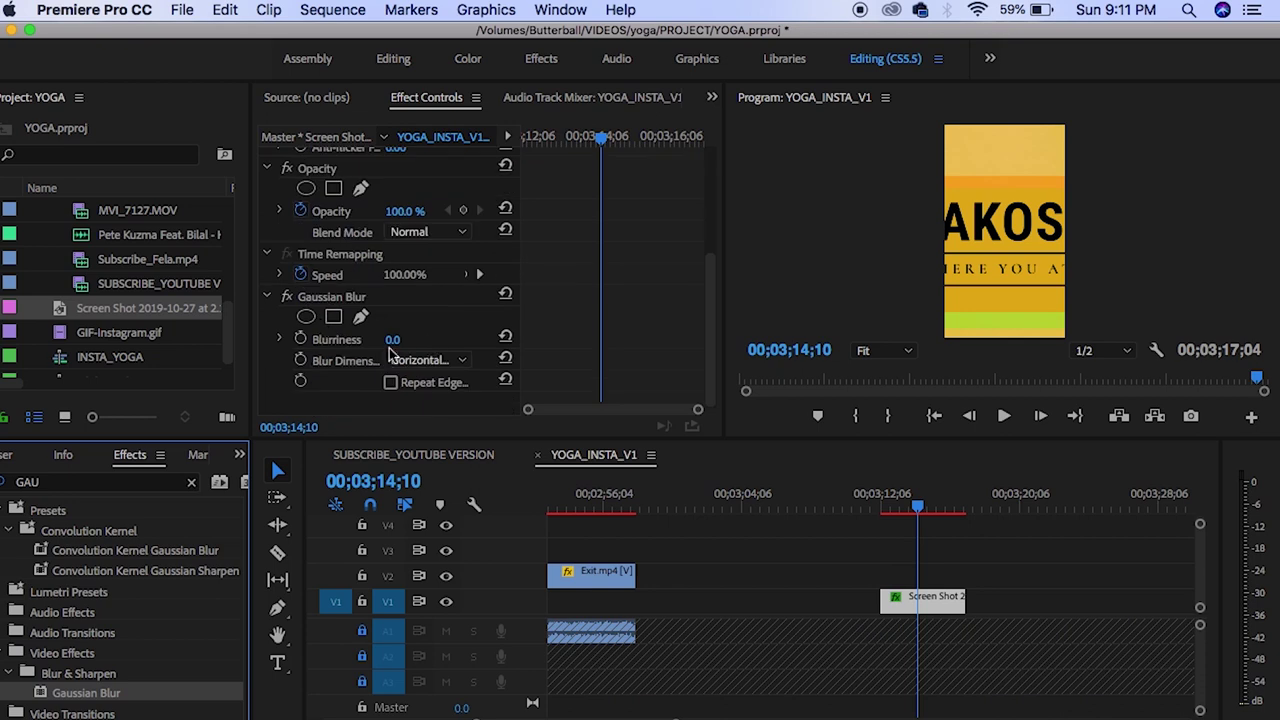
left_click_drag(393, 341, 505, 341)
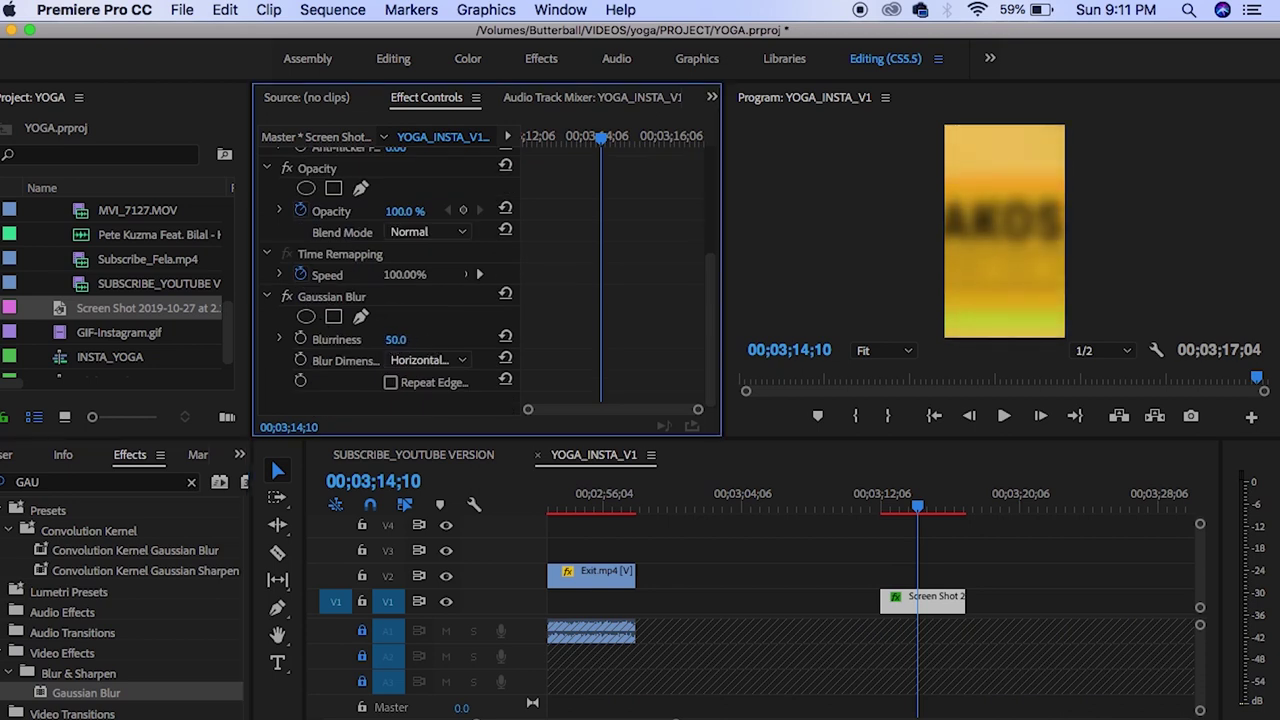
Move the blurred banner screenshot clip on V1 from beyond the last clip to the very start of the sequence
left_click_drag(951, 602, 594, 598)
key("minus")
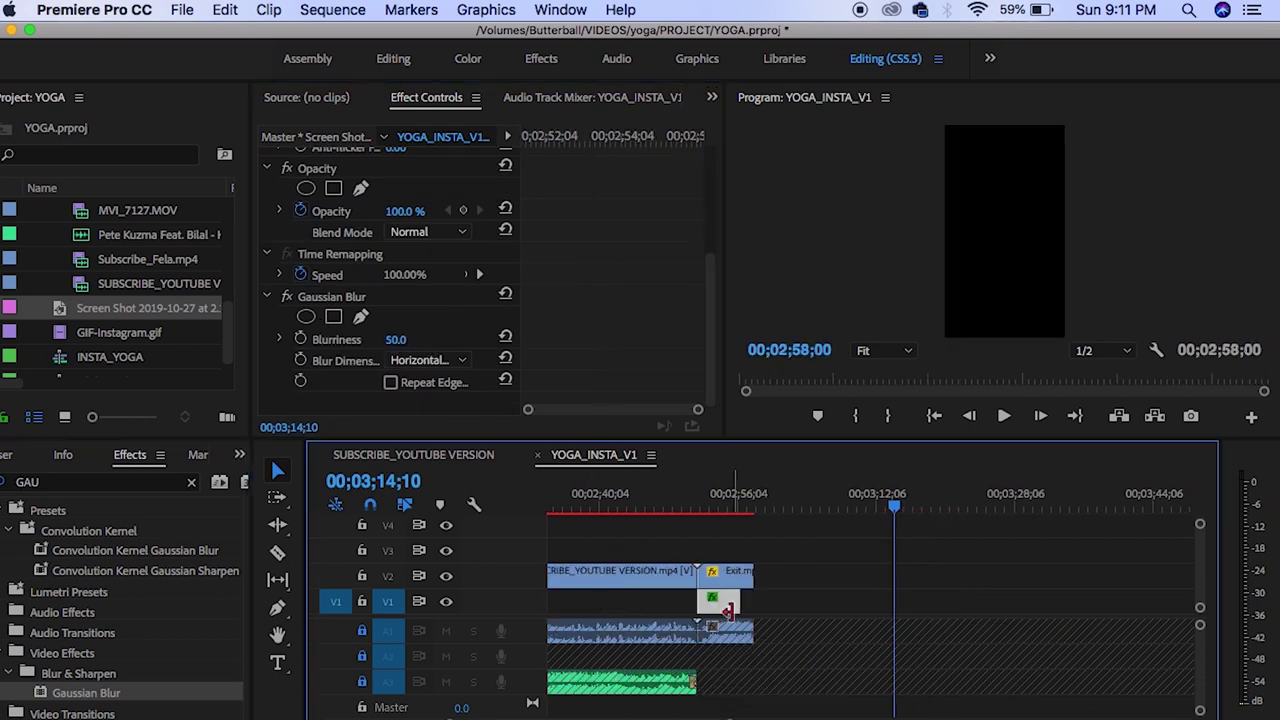
left_click_drag(726, 600, 530, 602)
key("minus")
key("minus")
key("minus")
key("equal")
key("equal")
key("equal")
key("equal")
left_click(600, 508)
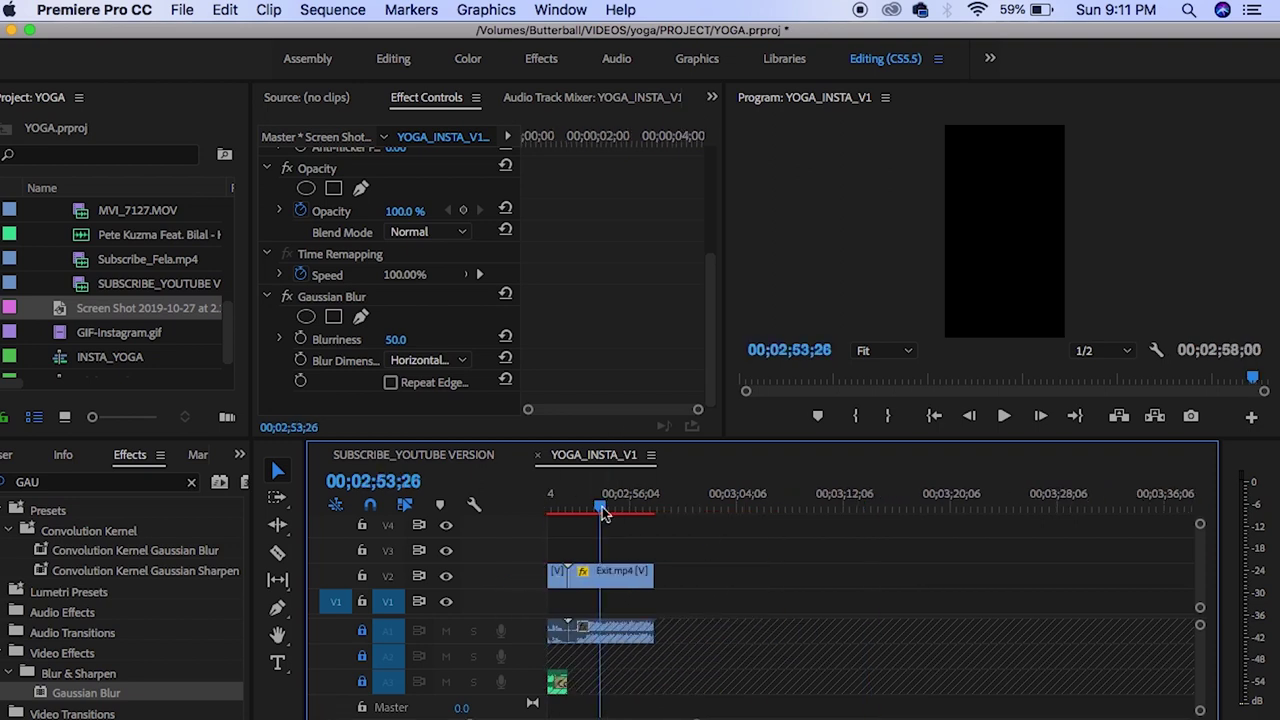
left_click_drag(680, 717, 293, 717)
left_click(555, 497)
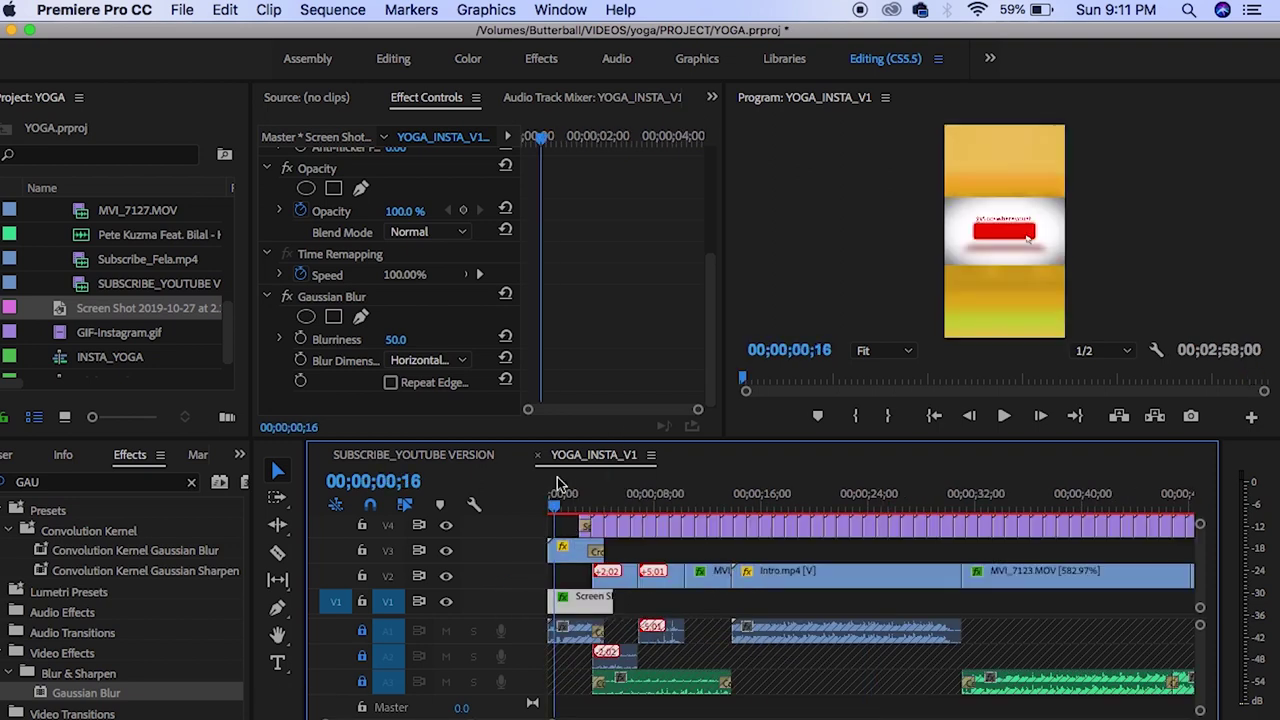
Extend the blurred banner clip on V1 so it runs under the whole sequence, ending with the Exit clip
left_click_drag(598, 592, 1117, 605)
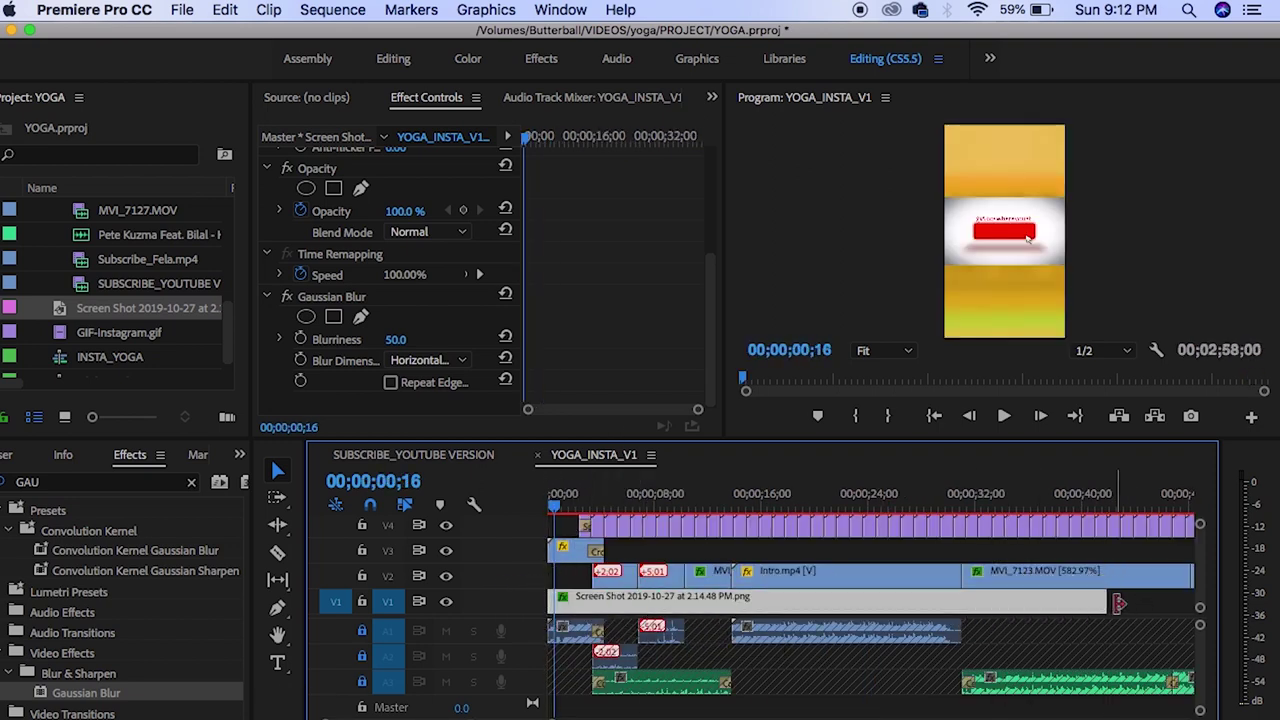
key("minus")
key("minus")
left_click_drag(868, 597, 1140, 600)
Delete the whole run of repeated Instagram GIF clips from track V4
scroll(607, 571, "up", 2)
left_click(611, 494)
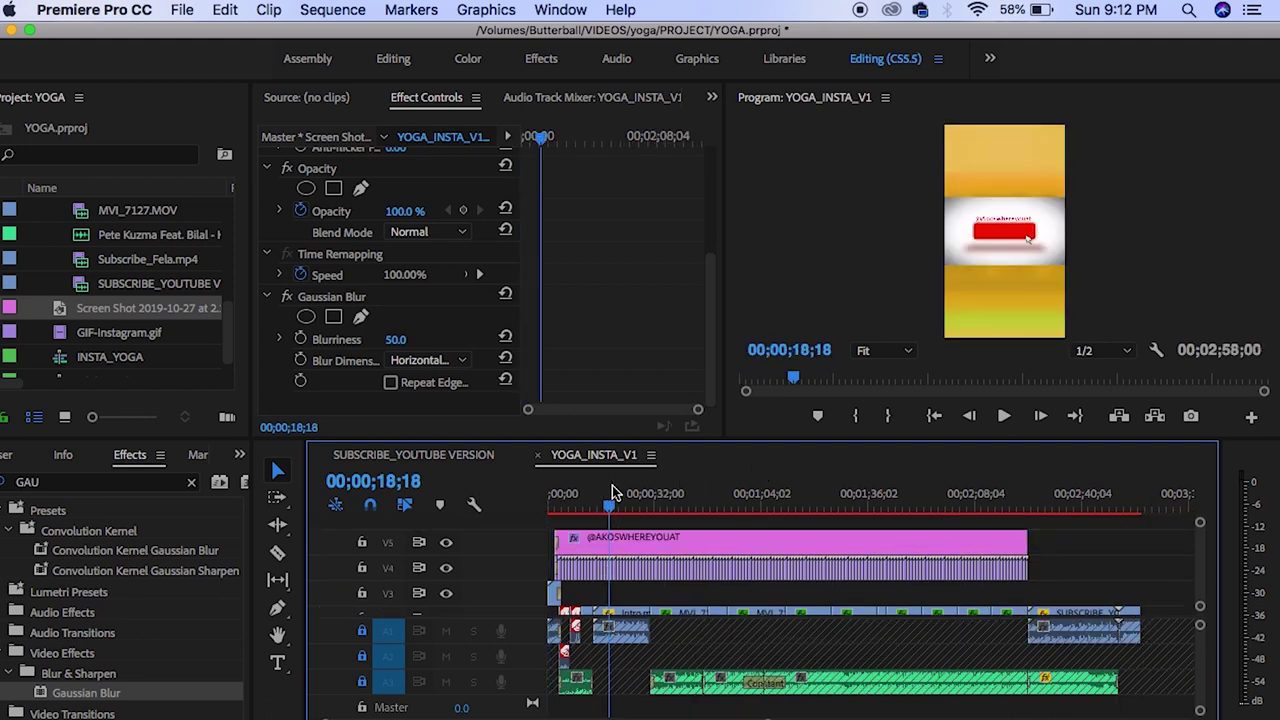
left_click_drag(1093, 575, 560, 571)
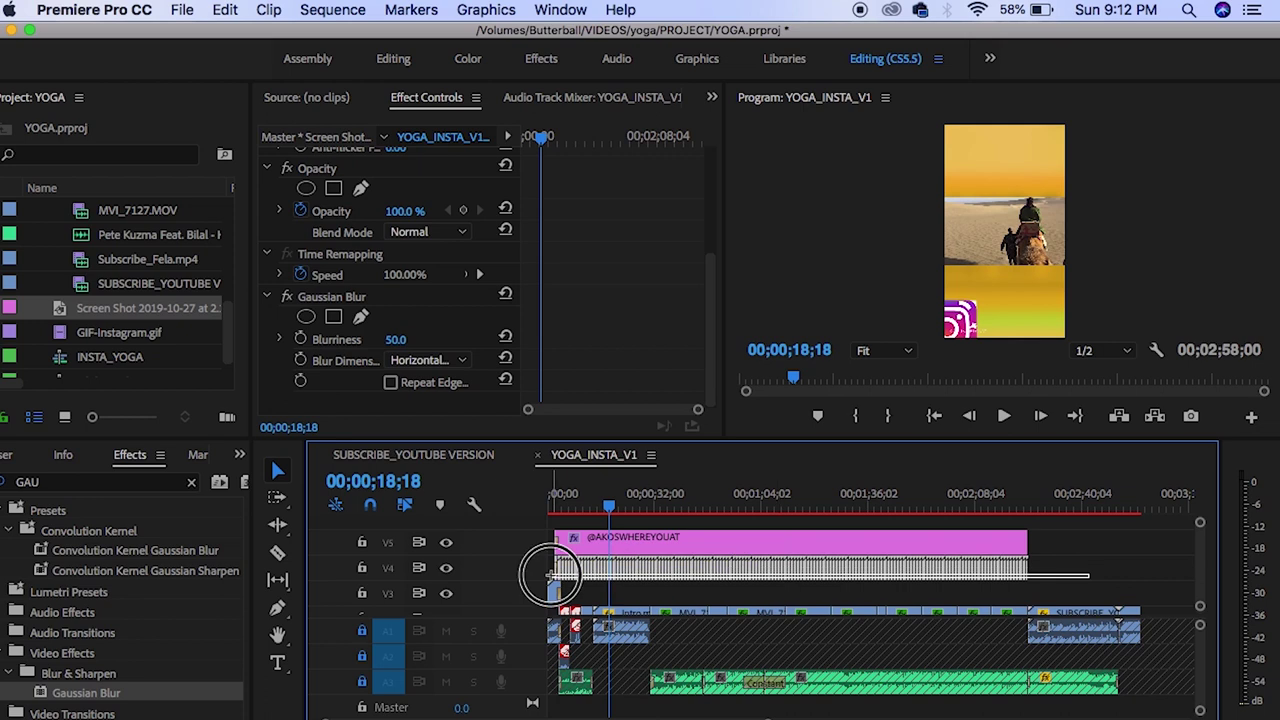
key("Delete")
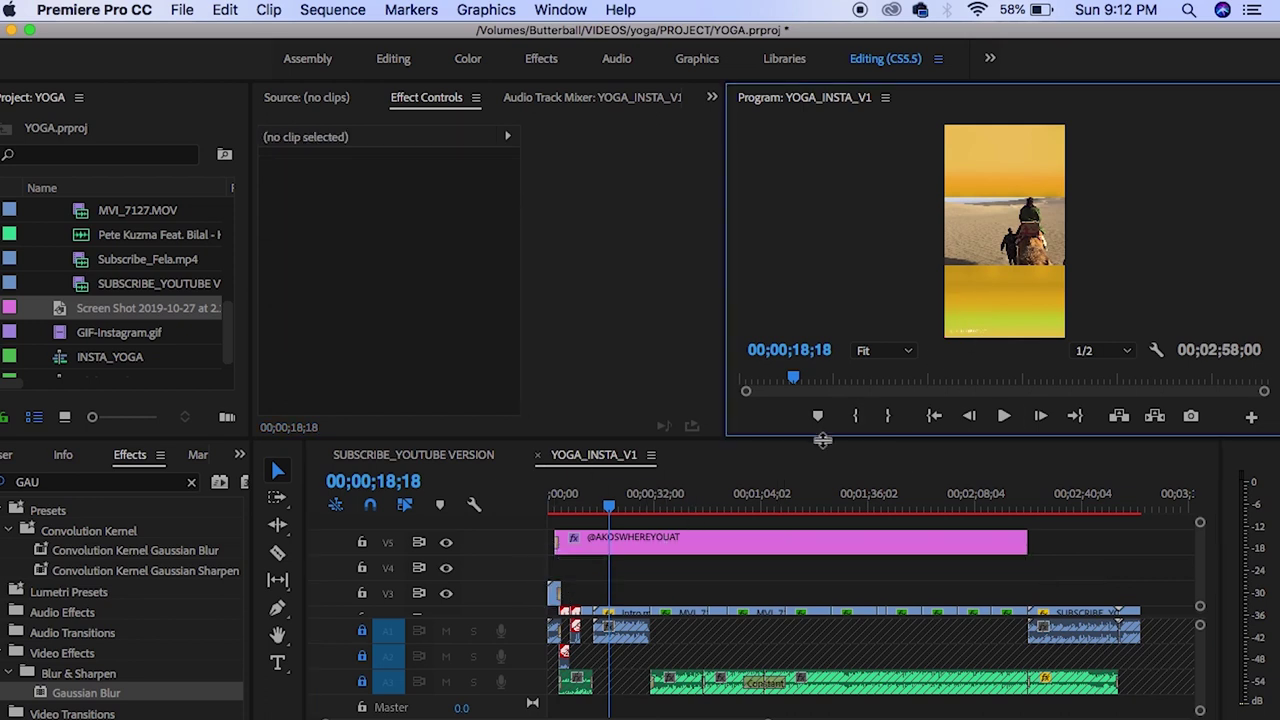
left_click_drag(820, 440, 787, 642)
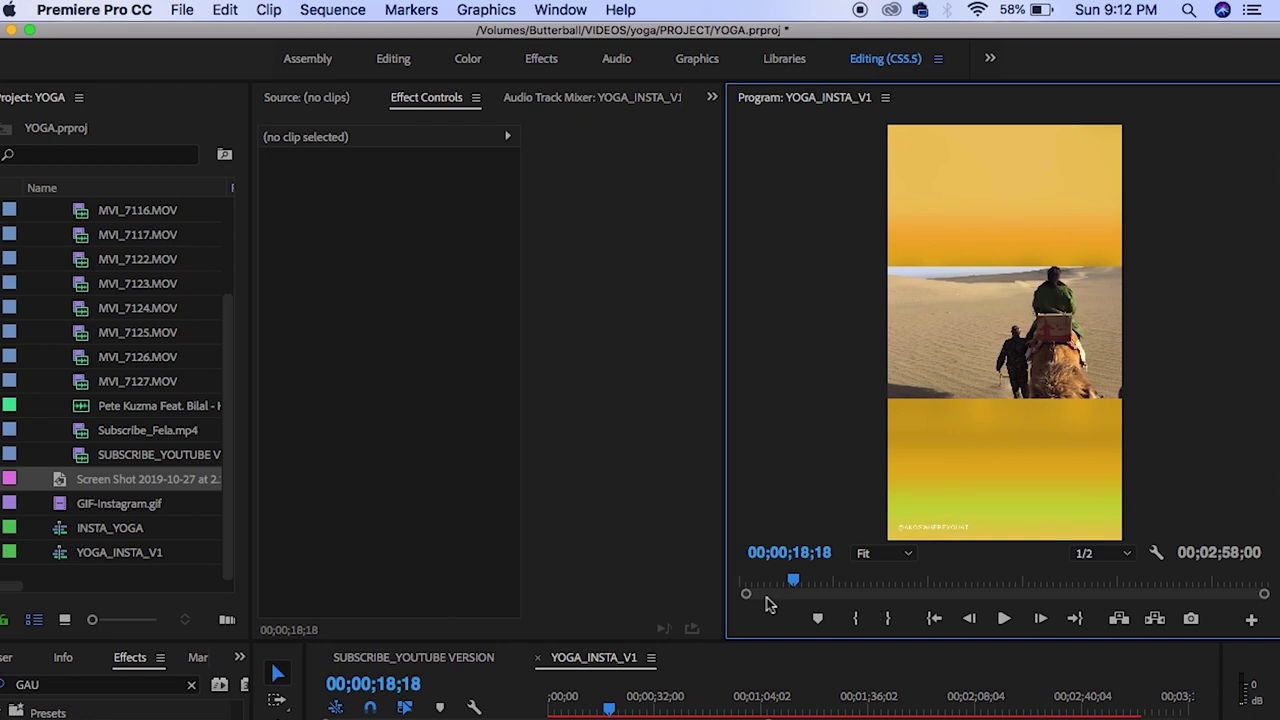
key("d")
left_click_drag(760, 641, 804, 598)
scroll(686, 512, "right", 1)
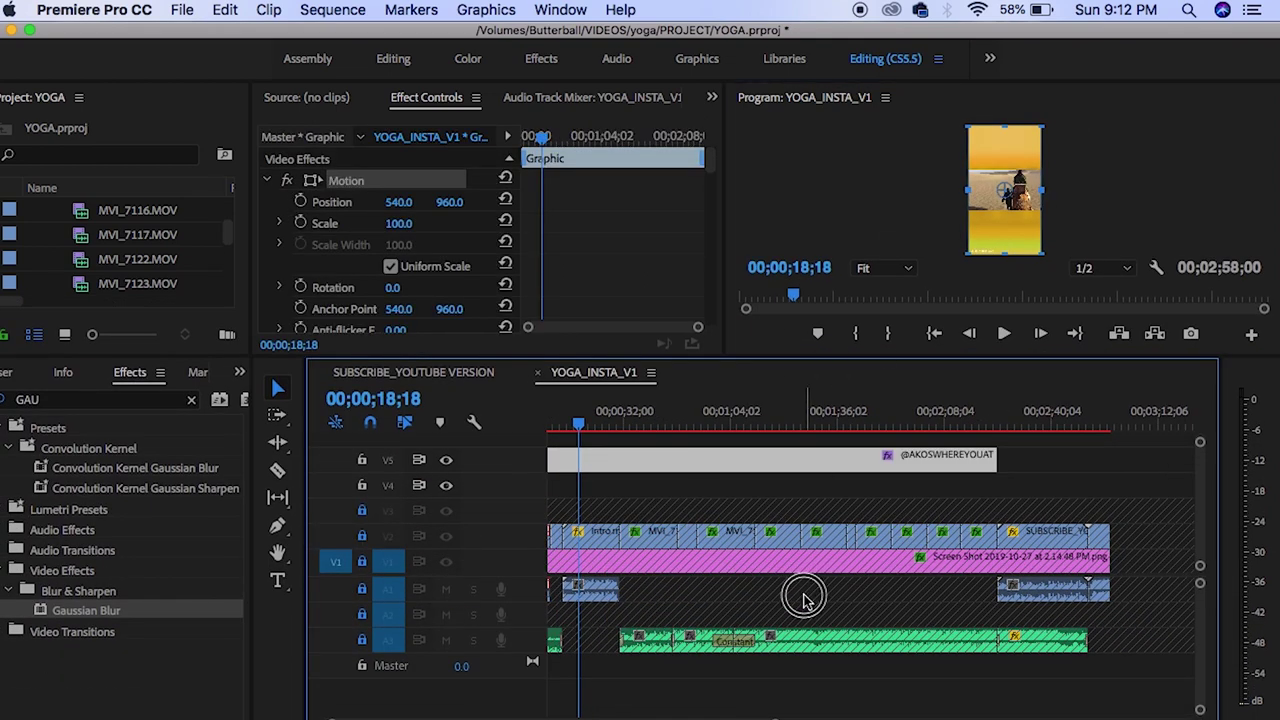
left_click_drag(775, 362, 745, 712)
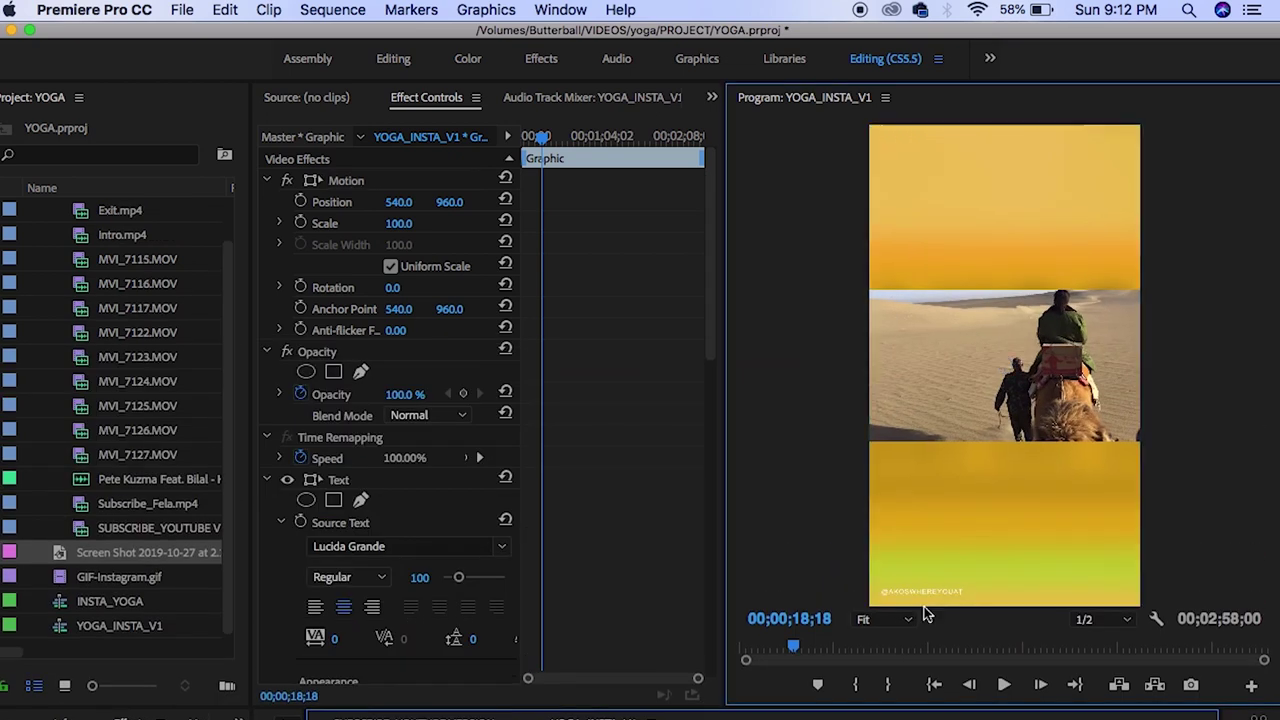
left_click(937, 593)
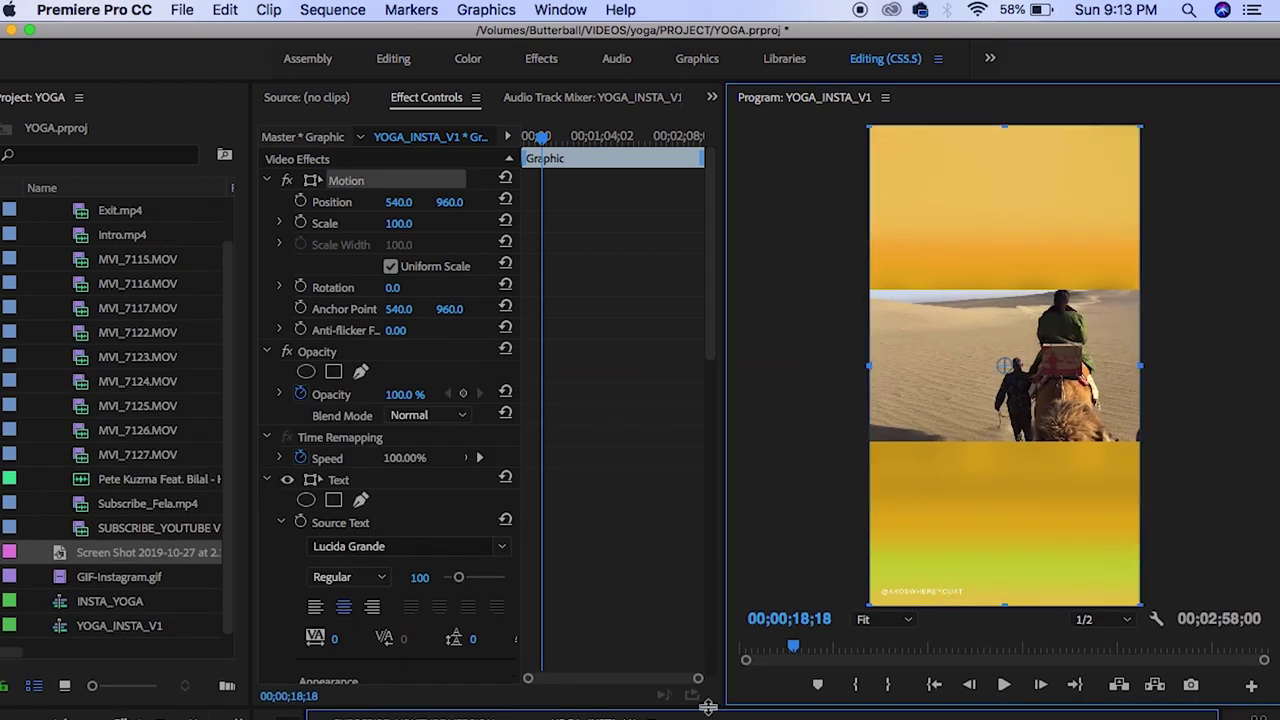
left_click_drag(707, 707, 729, 206)
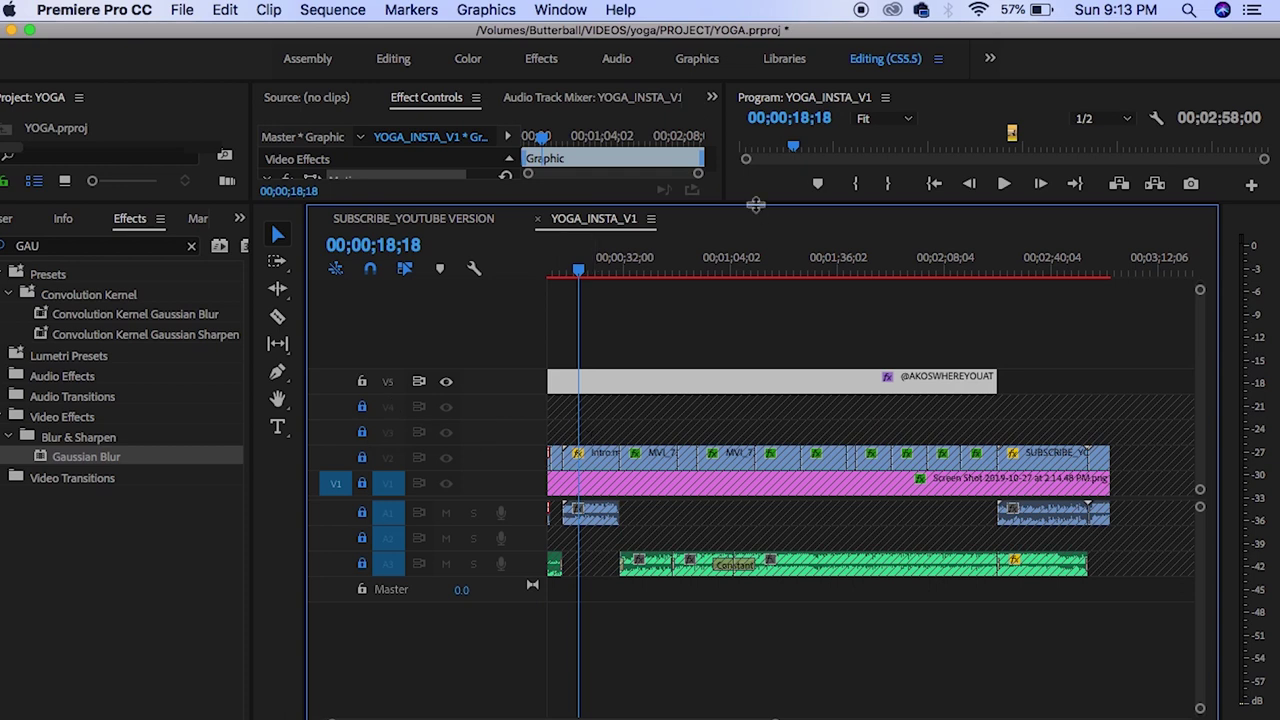
left_click_drag(790, 205, 790, 615)
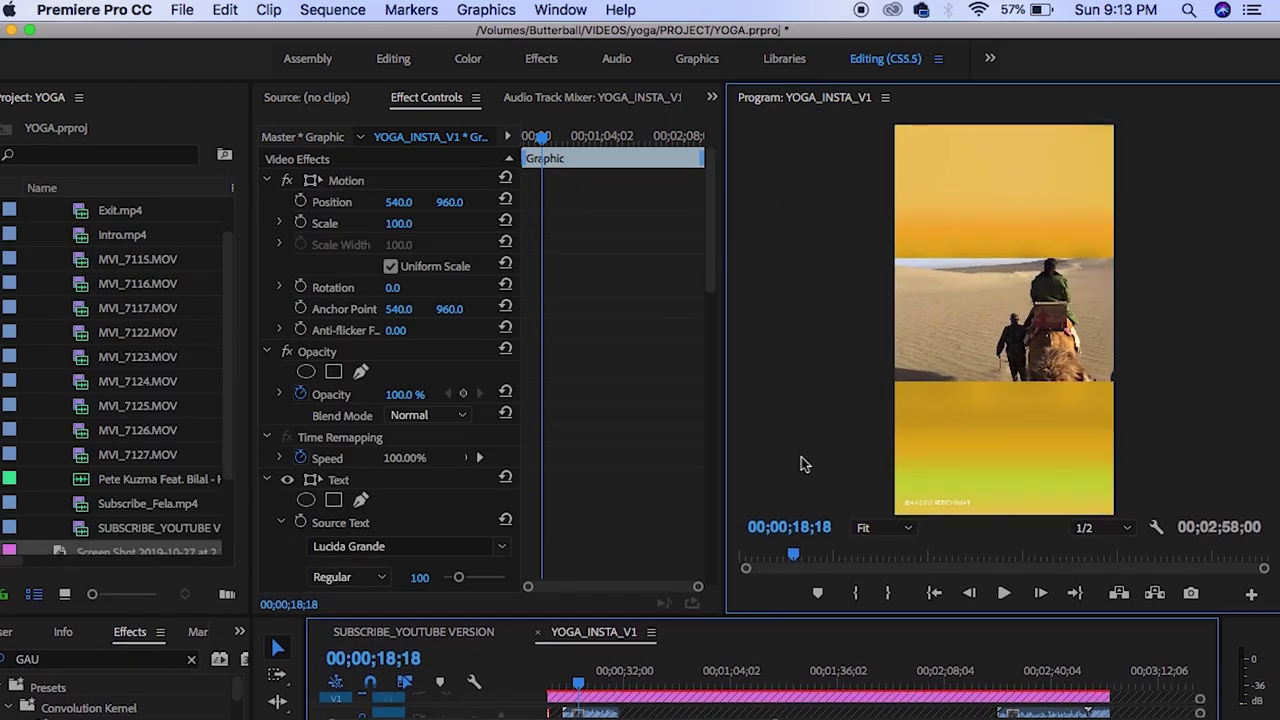
left_click_drag(938, 508, 1020, 385)
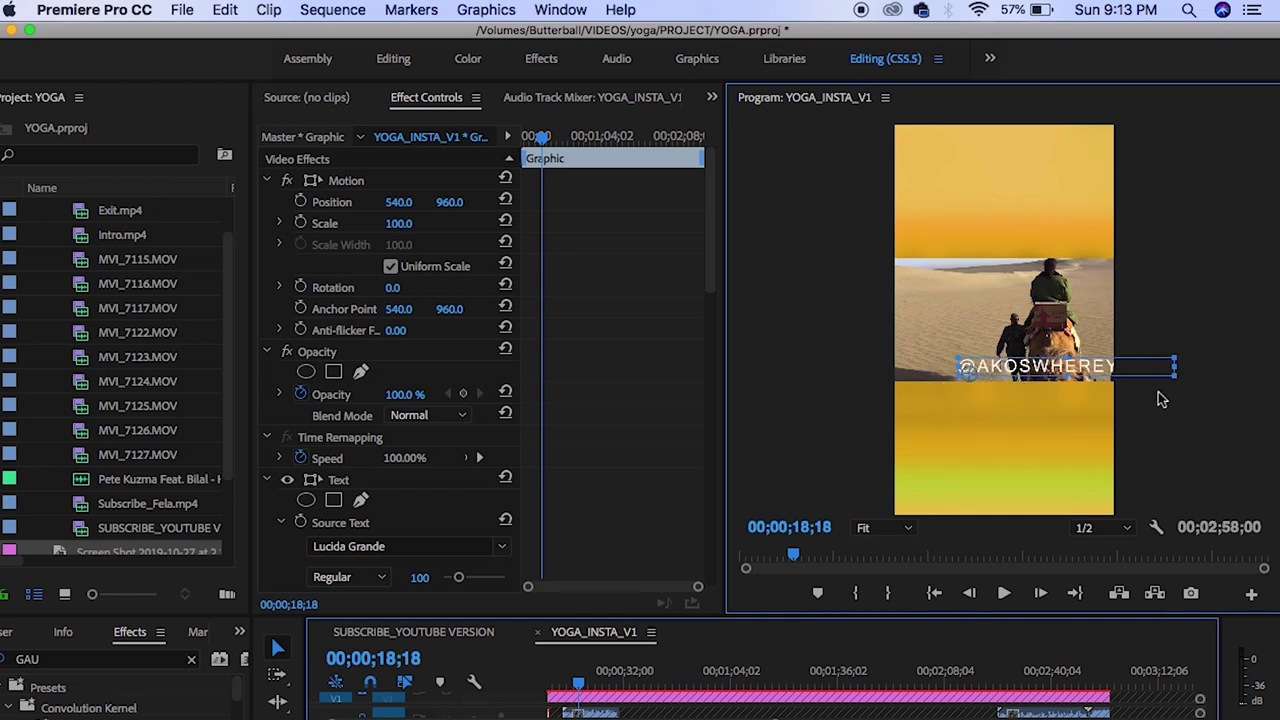
double_click(978, 371)
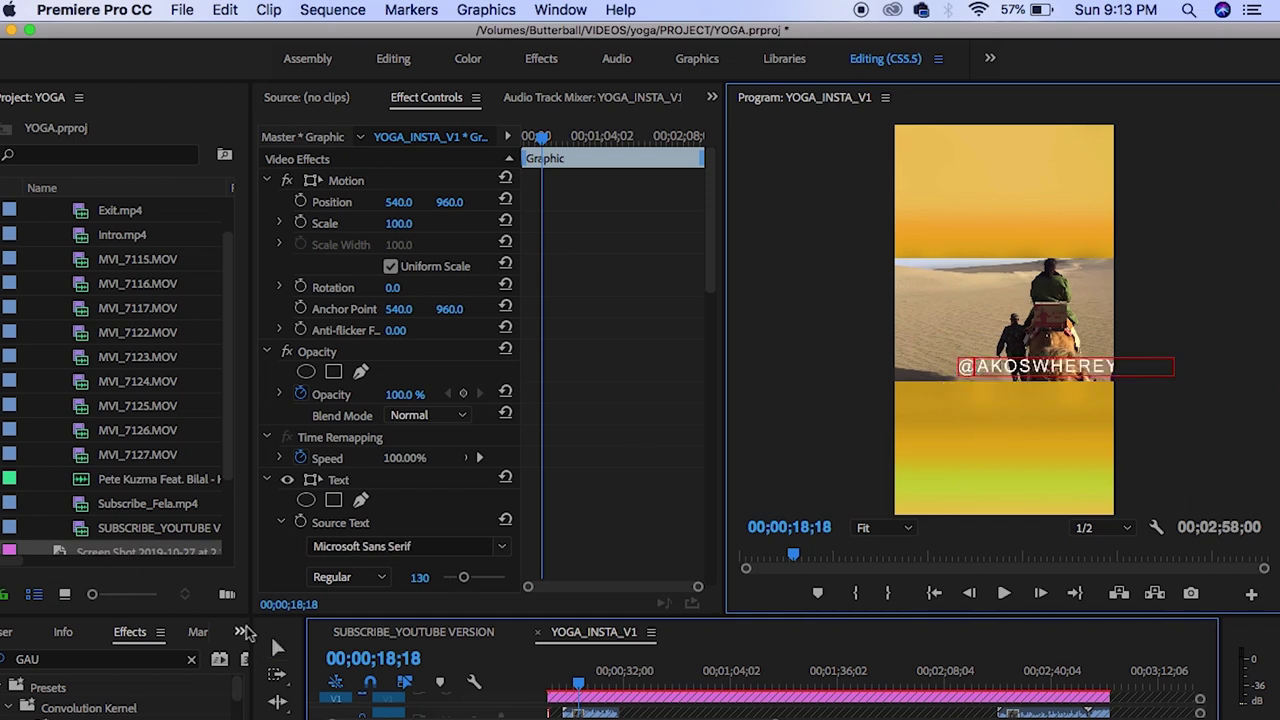
left_click(277, 648)
left_click_drag(1050, 367, 1003, 371)
Shrink the title to fit the frame, centre it along the video's bottom edge and change its text to AKOSWHEREYOUAT
left_click(1105, 371)
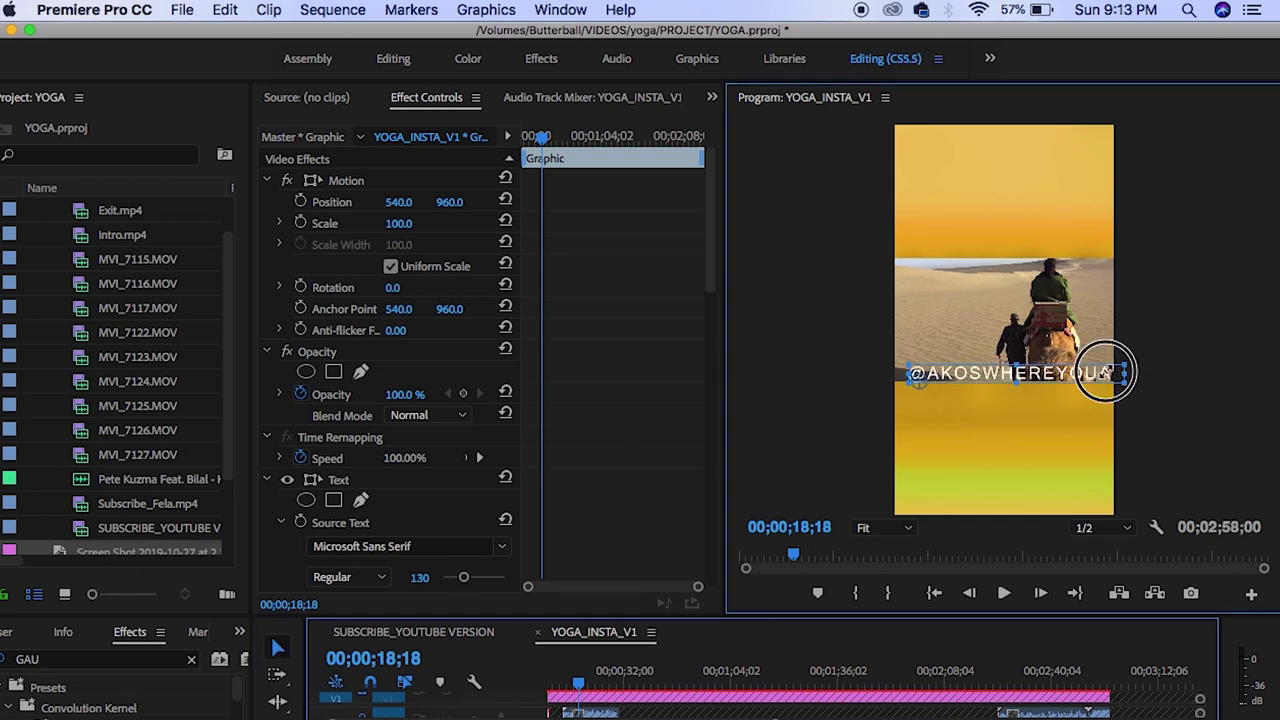
left_click_drag(1095, 371, 1129, 374)
left_click(1039, 366)
left_click_drag(1039, 366, 948, 374)
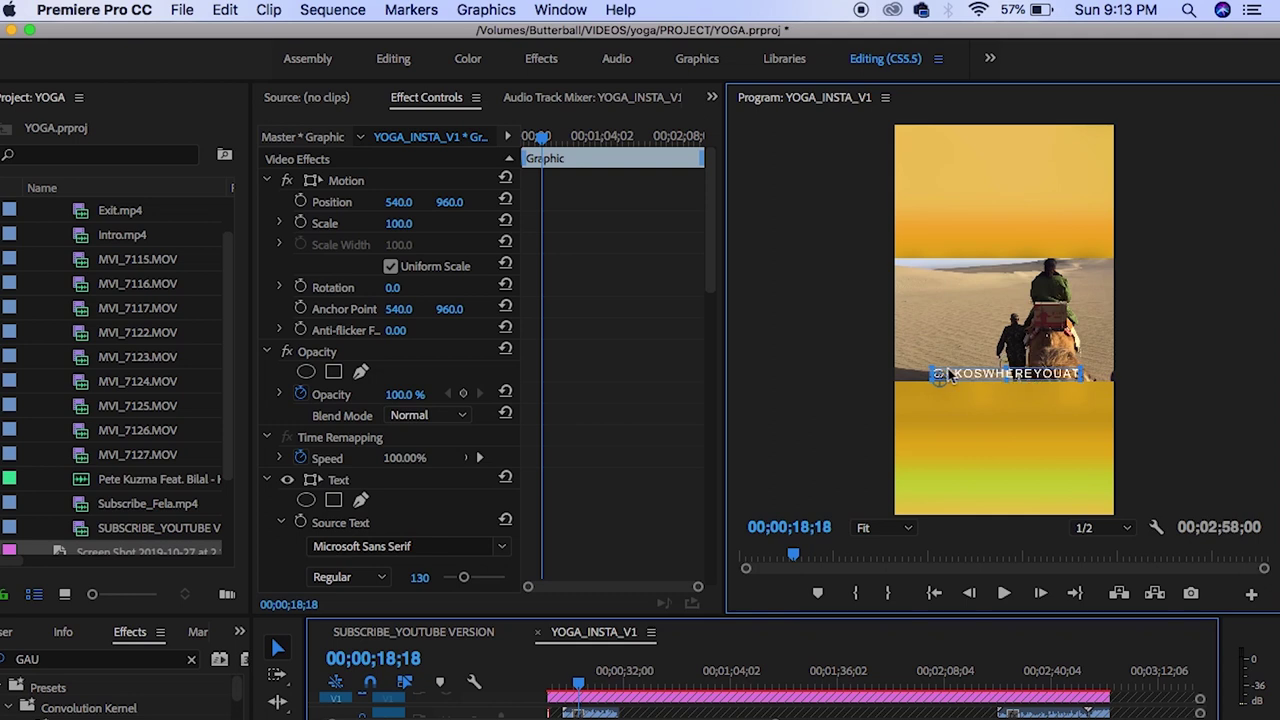
left_click(848, 410)
left_click_drag(578, 686, 620, 687)
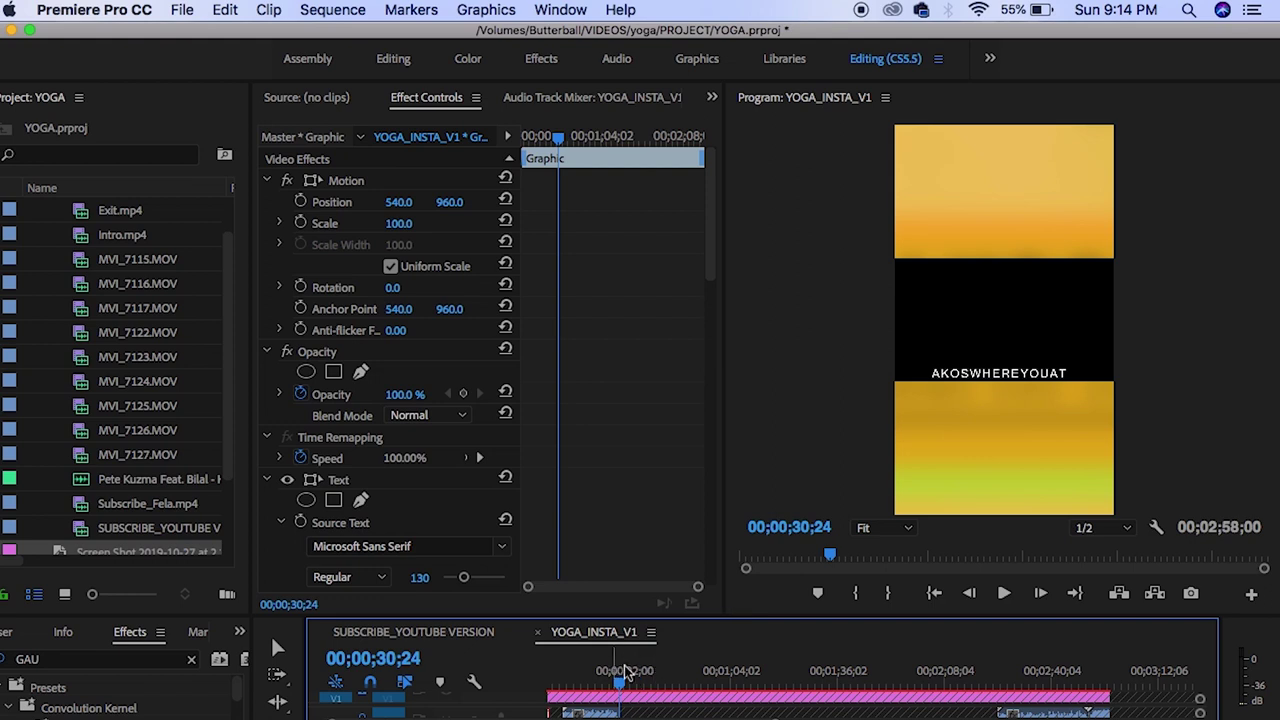
left_click_drag(623, 672, 510, 677)
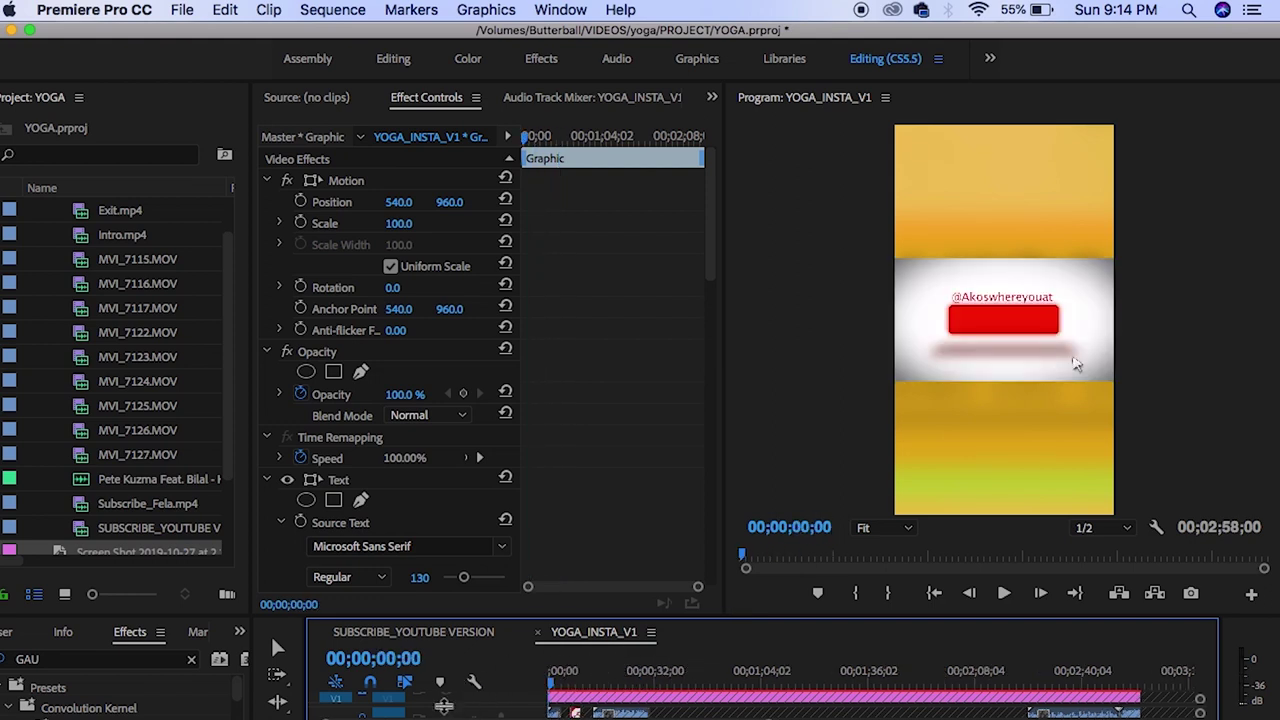
Switch to Finder and look through the zipper face project folder inside VIDEOS on the external drive, and close the window
key("super+m")
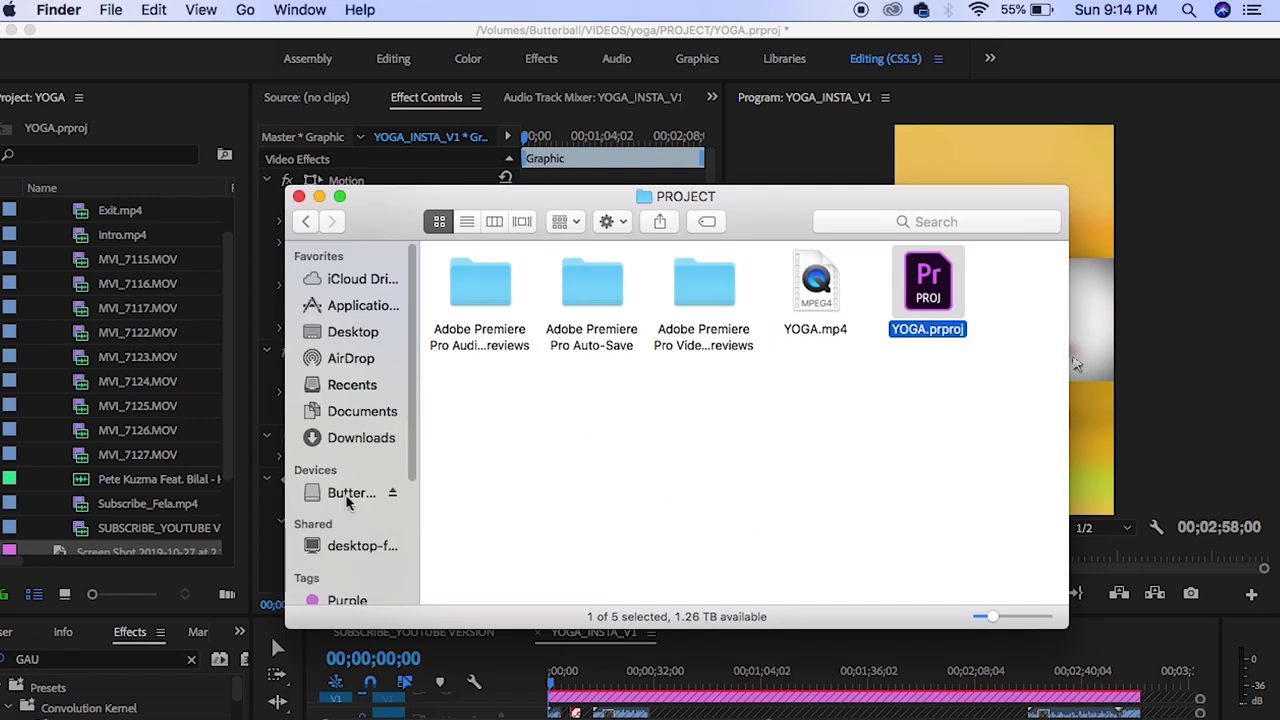
left_click(346, 494)
double_click(580, 425)
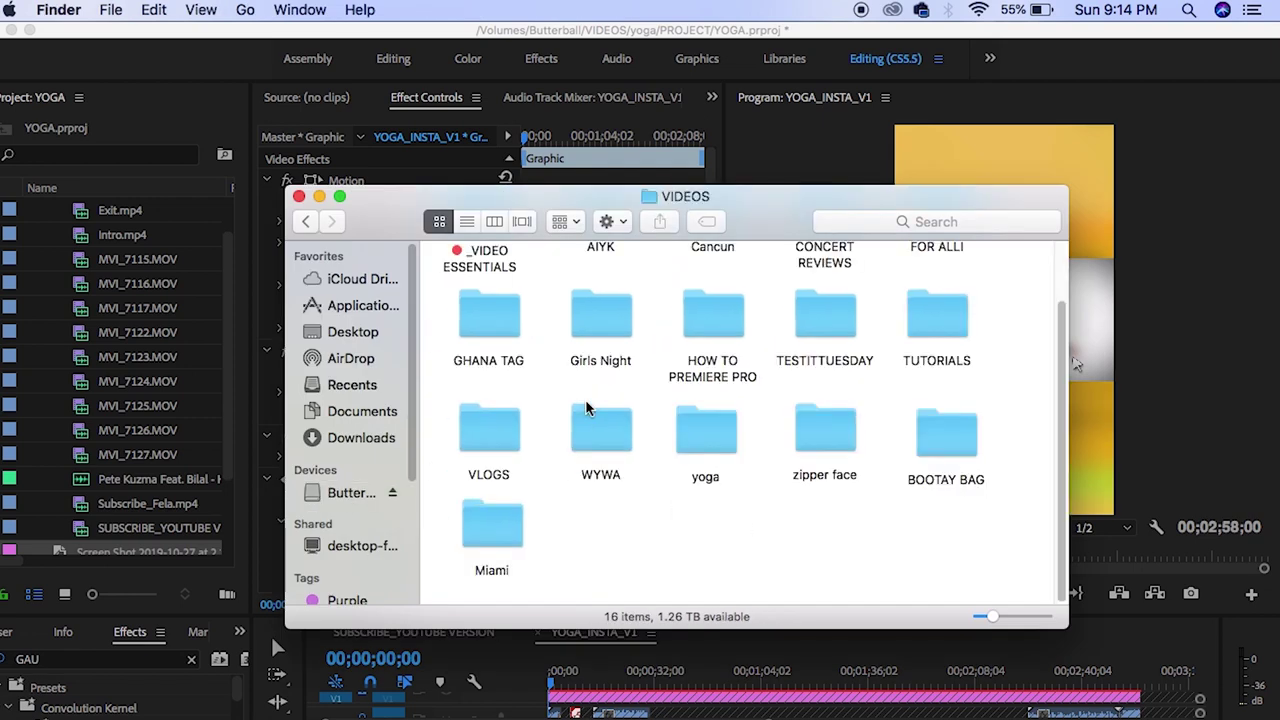
scroll(595, 440, "up", 2)
scroll(766, 450, "down", 2)
scroll(680, 451, "up", 2)
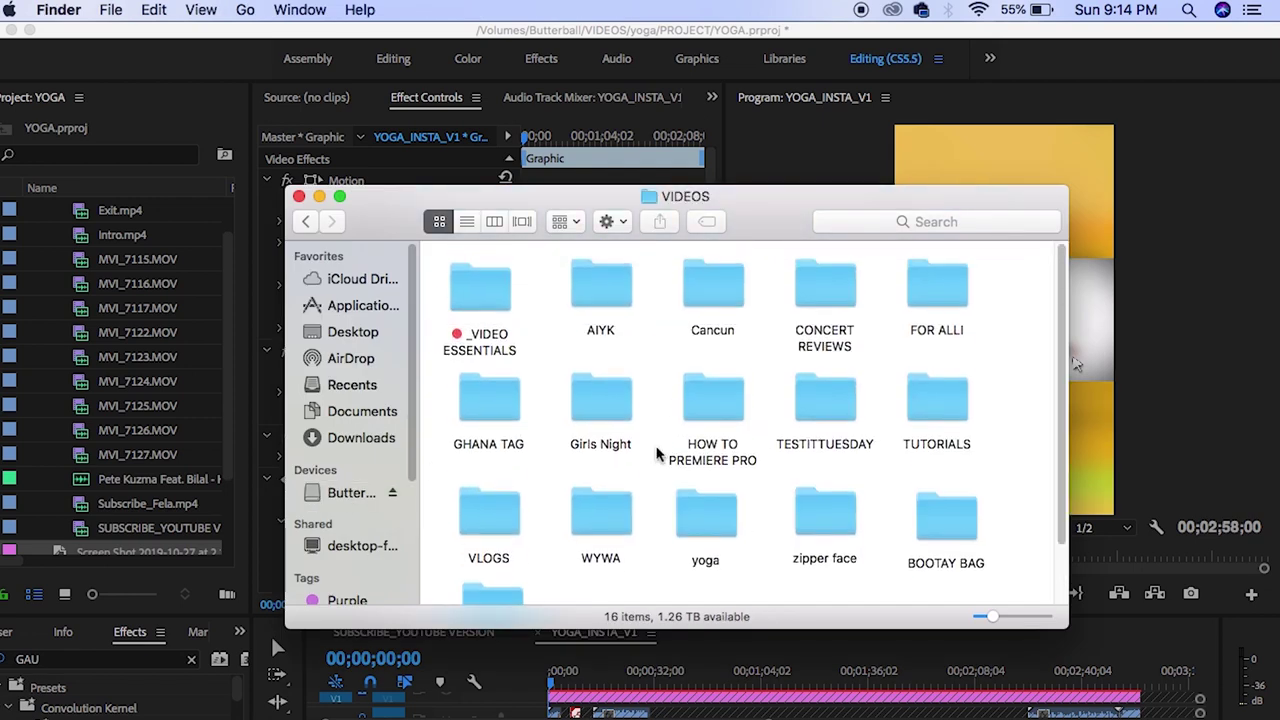
scroll(837, 443, "down", 2)
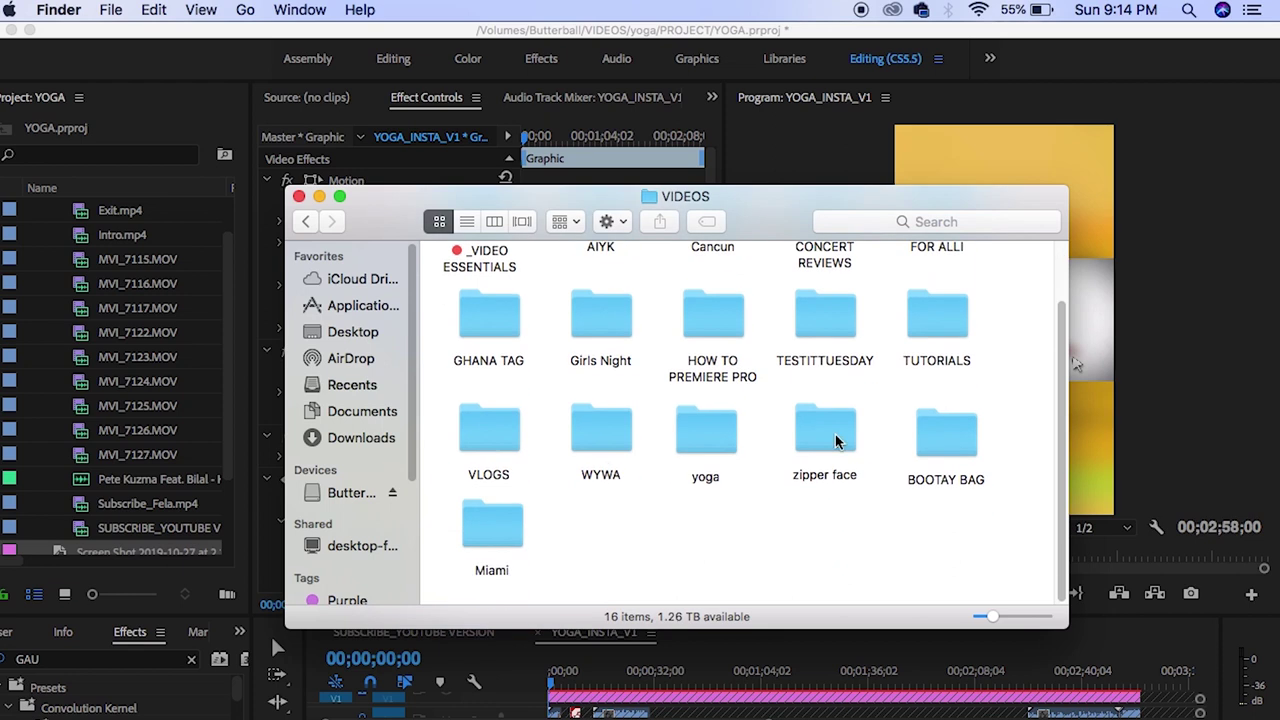
double_click(830, 430)
scroll(680, 400, "up", 3)
double_click(815, 398)
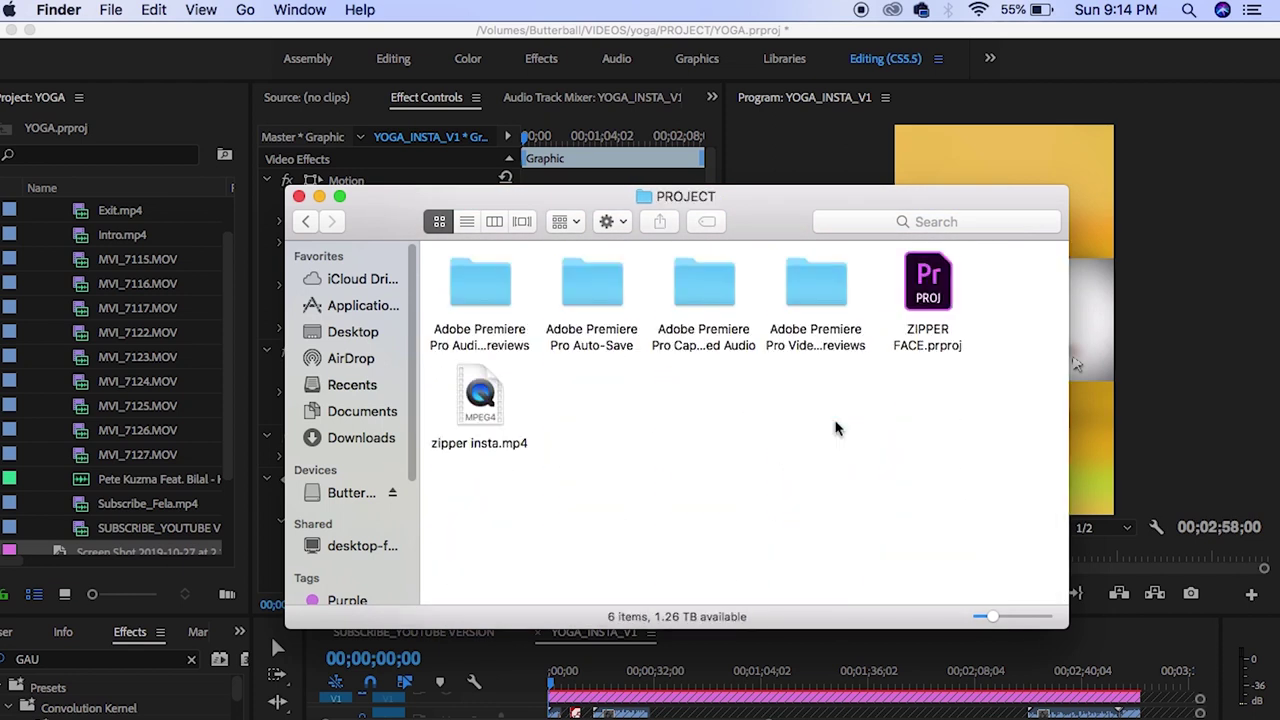
left_click(298, 196)
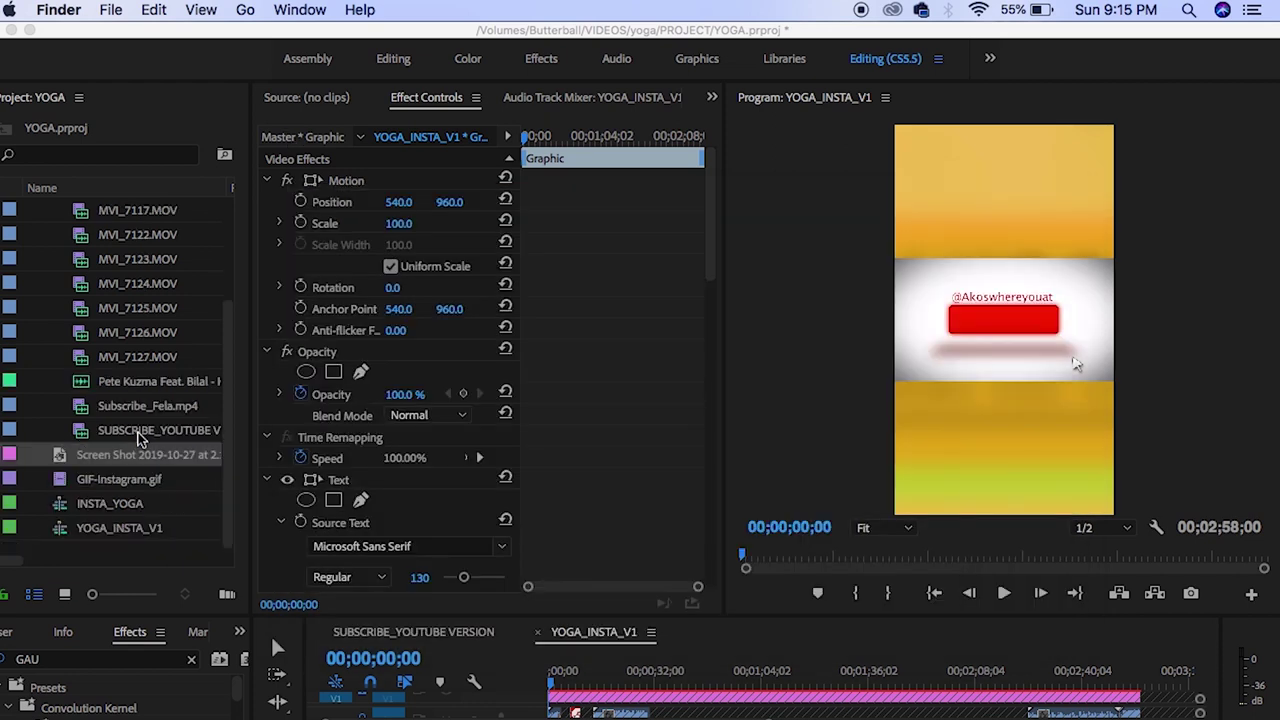
Unlock track V4 and move the AKOSWHEREYOUAT title down onto it from V5, keeping its start time
left_click(710, 625)
left_click_drag(712, 617, 714, 310)
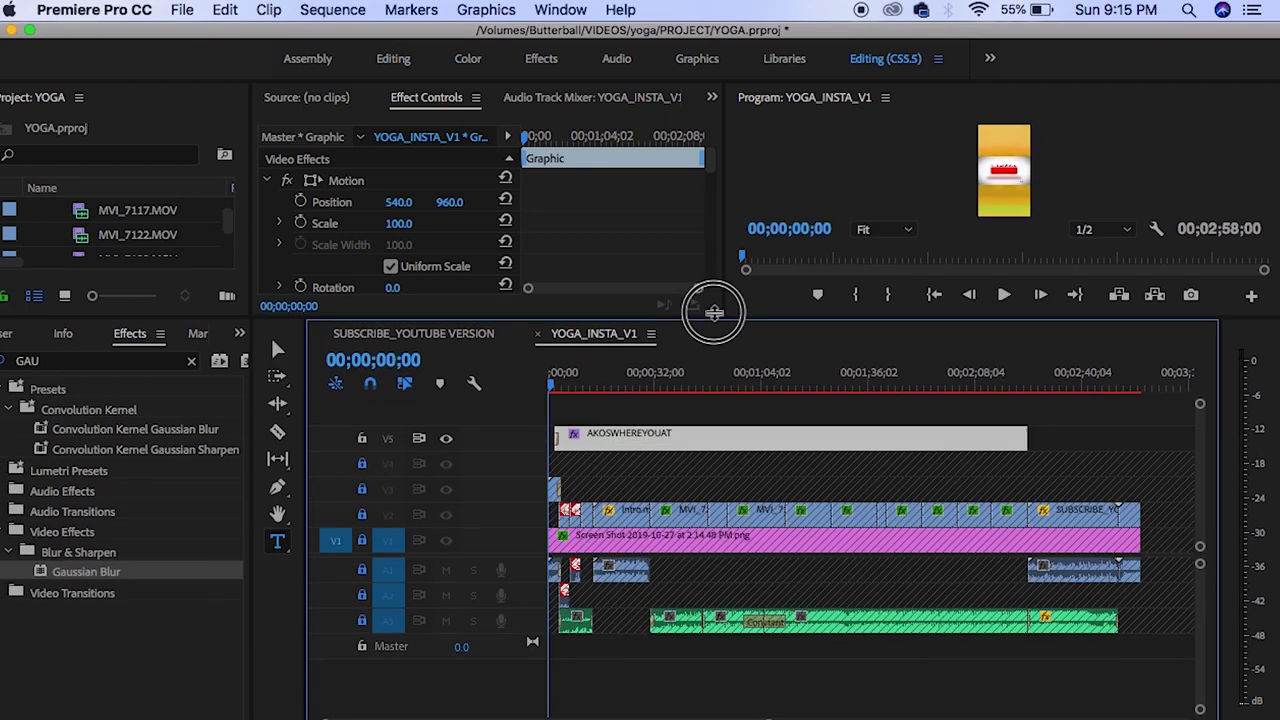
left_click(362, 462)
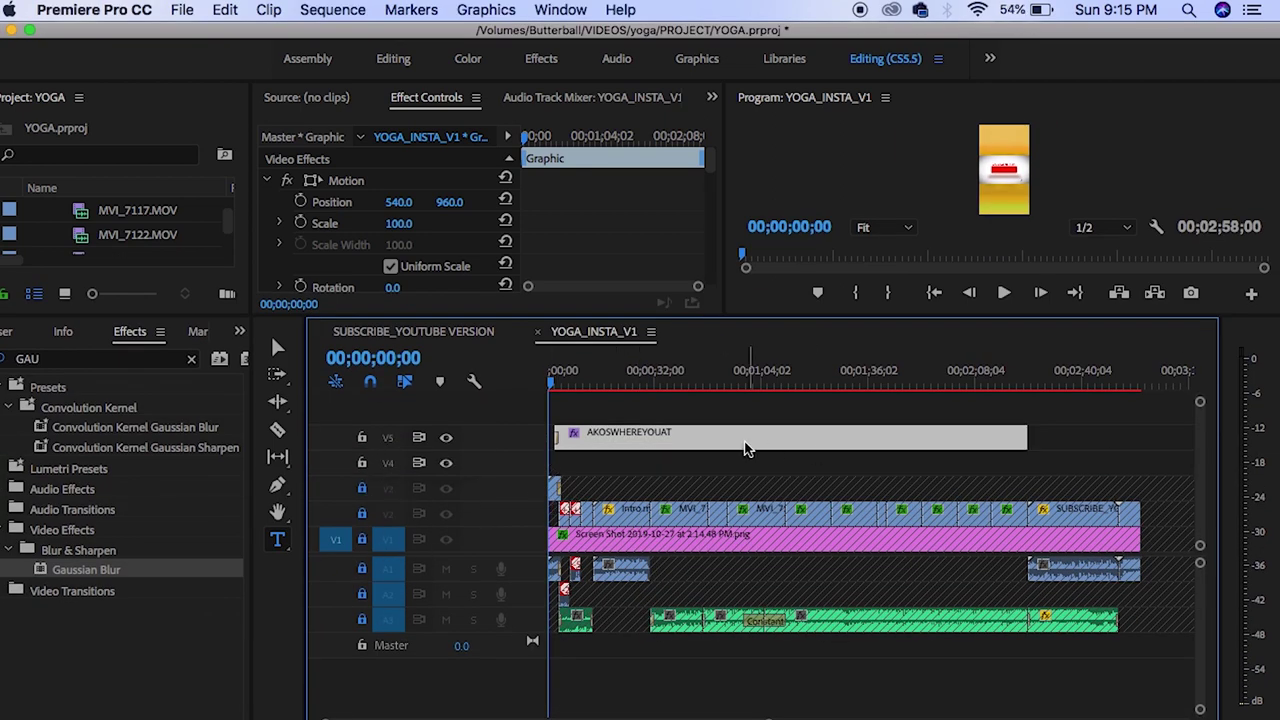
left_click_drag(748, 446, 609, 463)
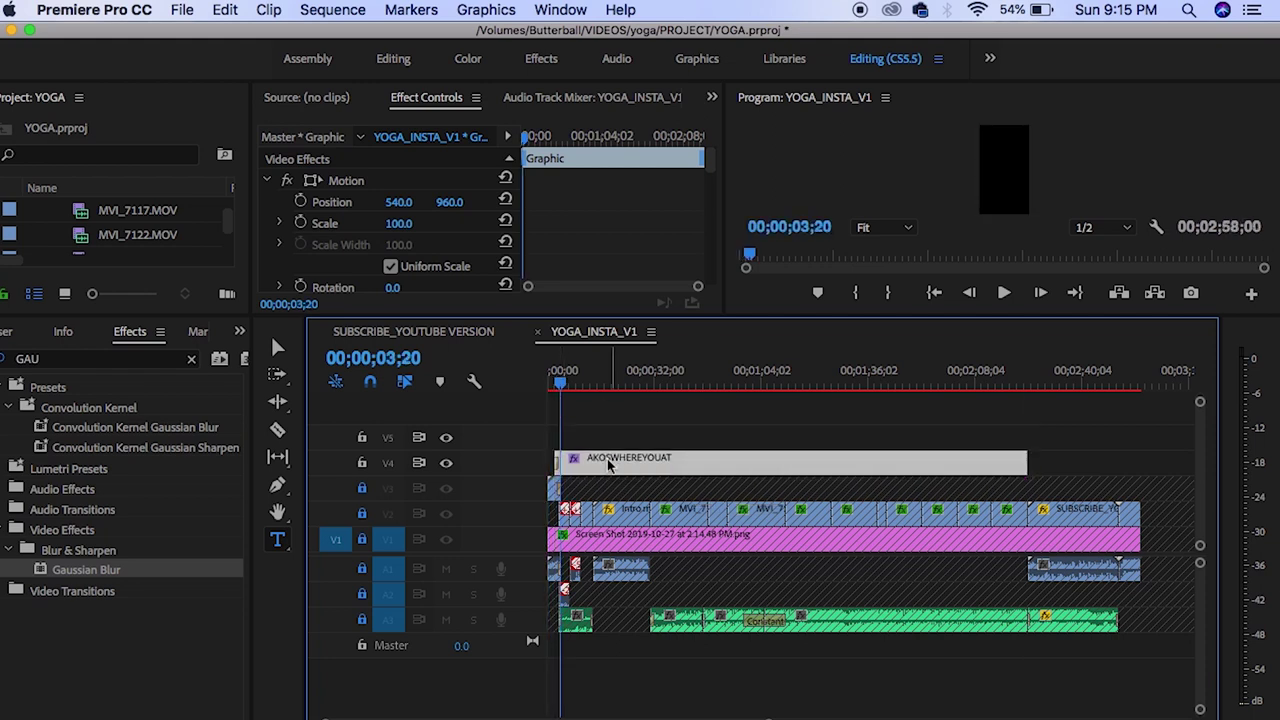
Play the opening seconds of the sequence in an enlarged preview to check the layout, and save the project
left_click(551, 382)
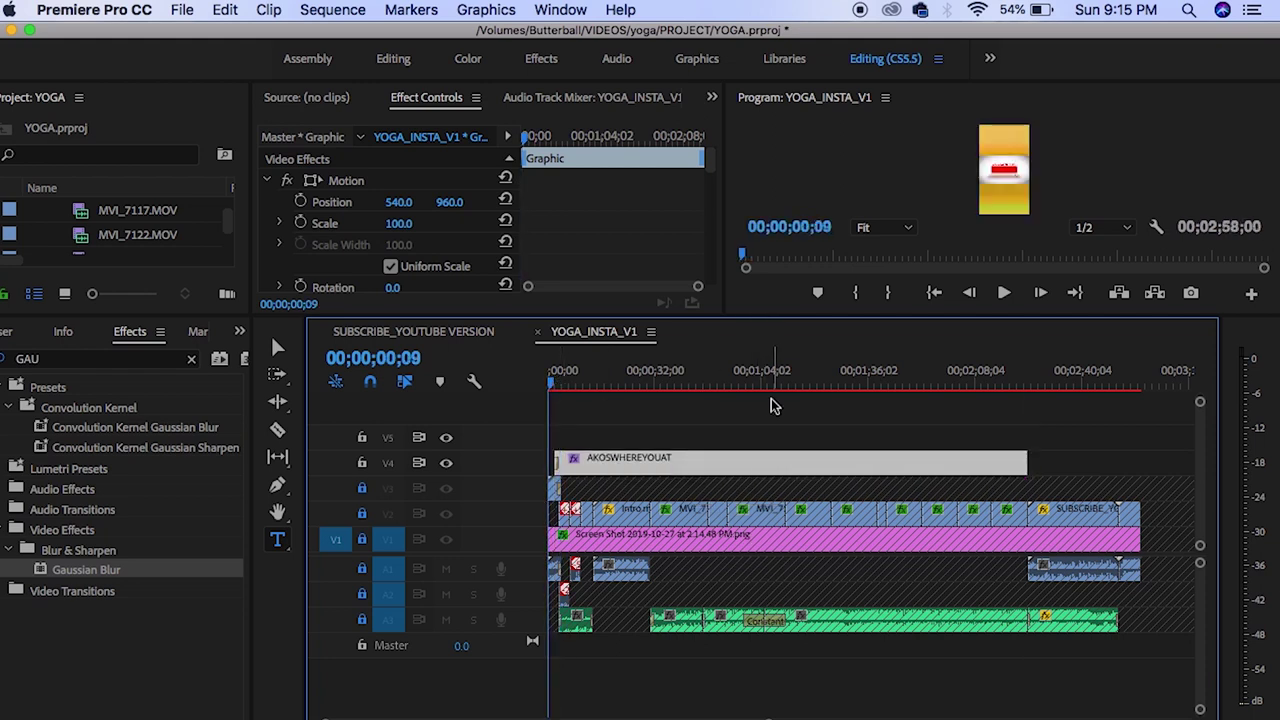
left_click_drag(778, 322, 736, 595)
key("space")
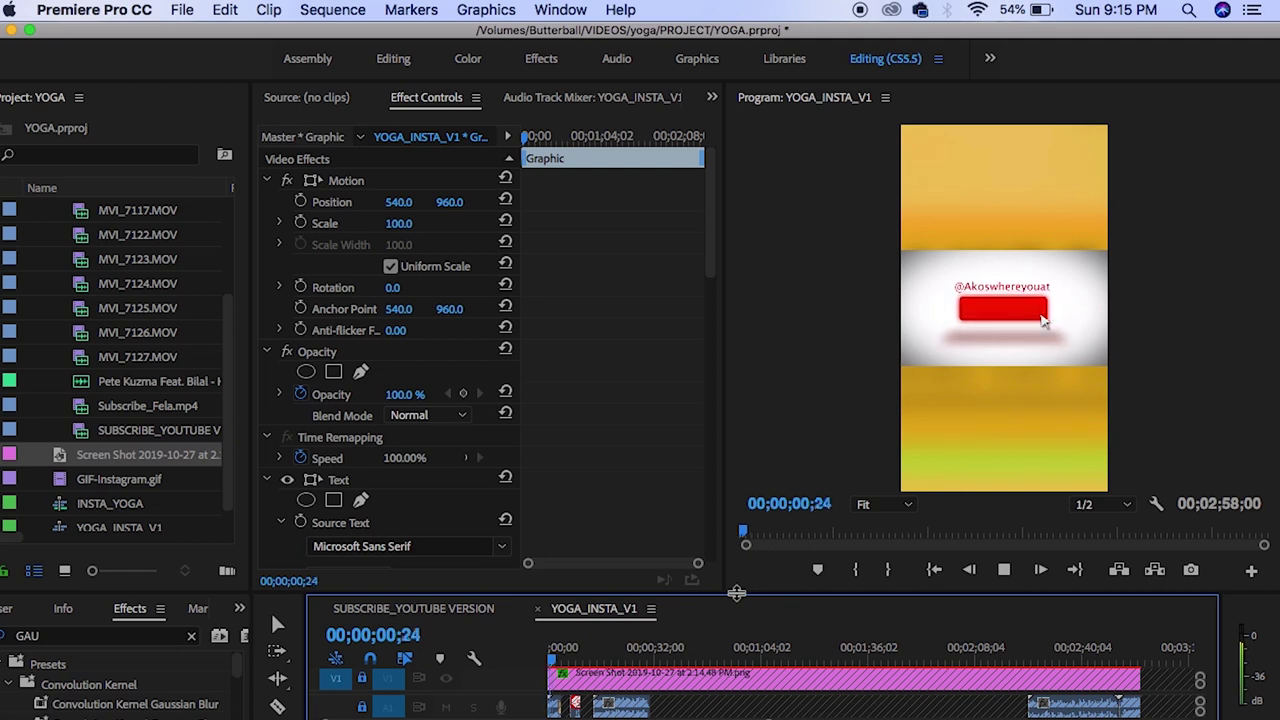
key("space")
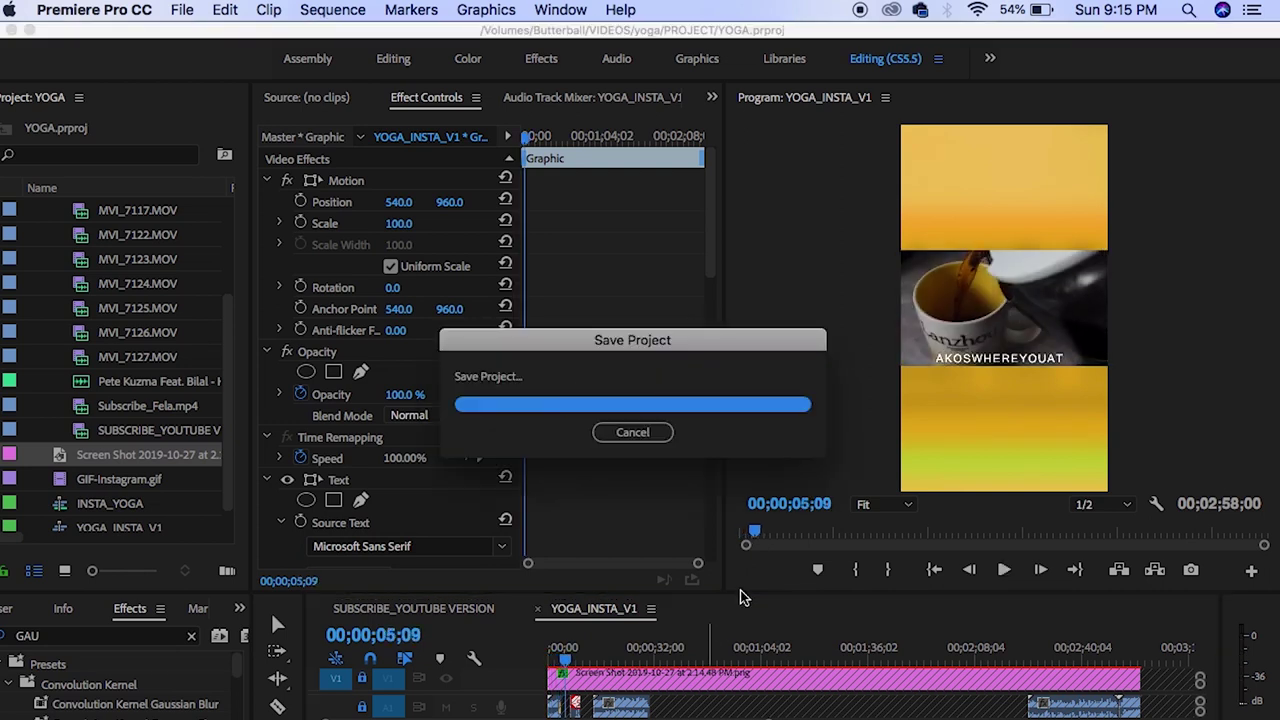
Place an unblurred copy of the banner screenshot at the start of track V5, over the opening of the sequence
left_click_drag(757, 600, 729, 333)
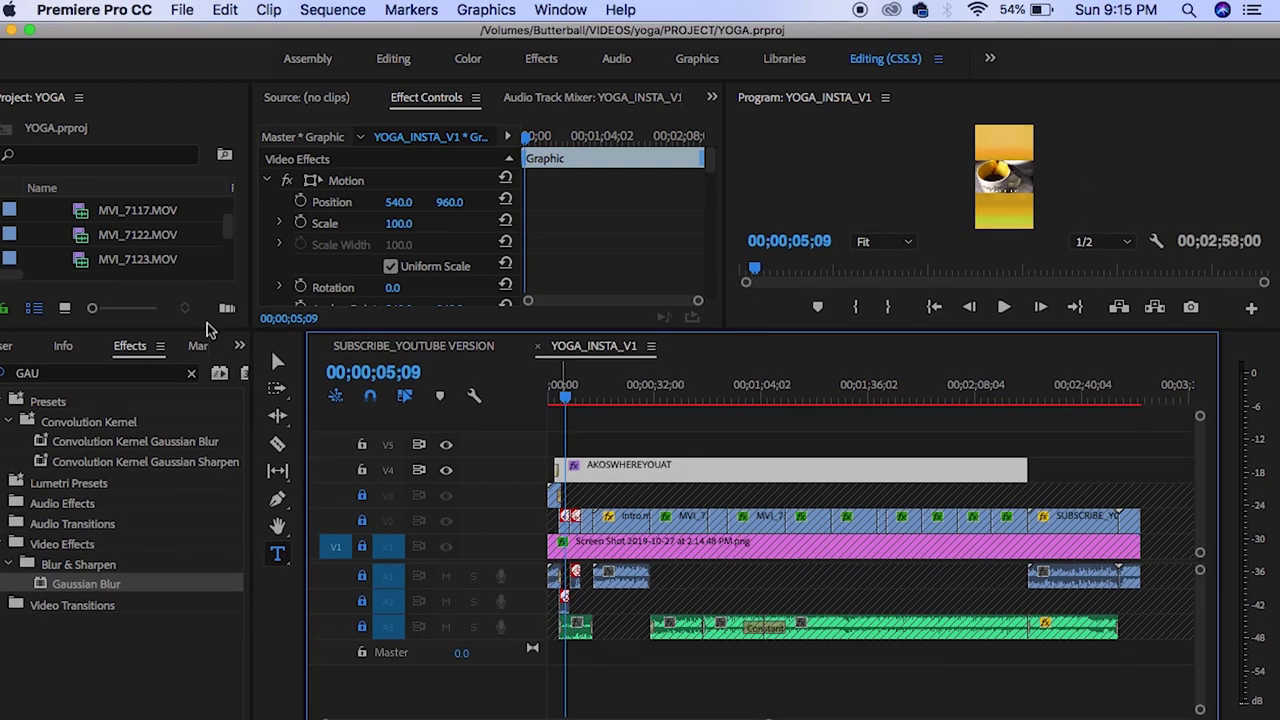
left_click_drag(93, 240, 553, 442)
left_click(549, 398)
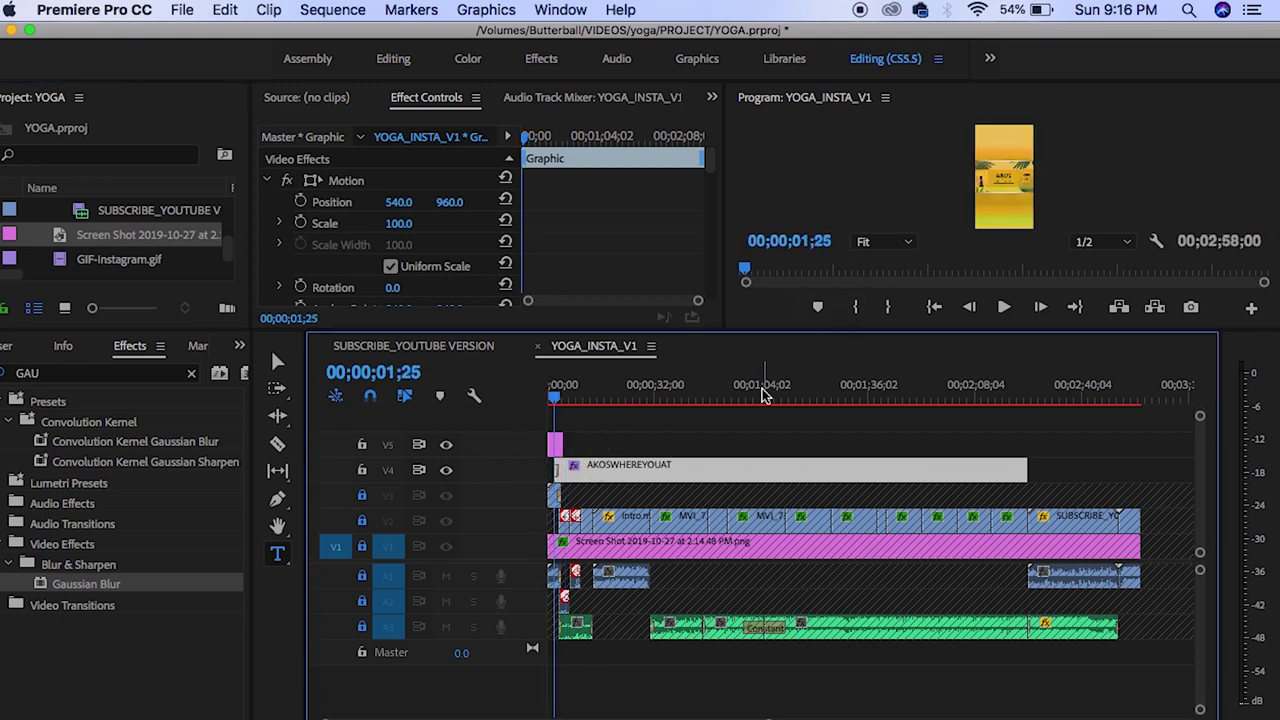
left_click_drag(763, 333, 726, 655)
left_click(688, 440)
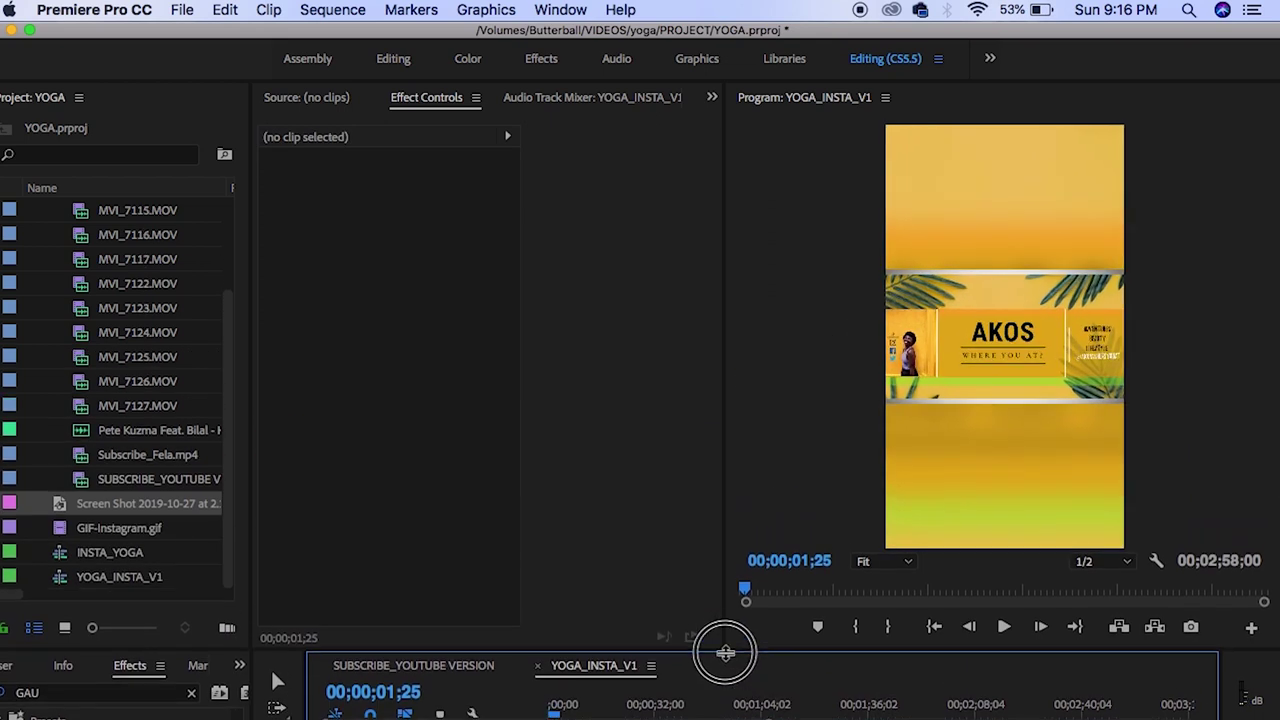
left_click(879, 393)
key("super+z")
left_click(275, 683)
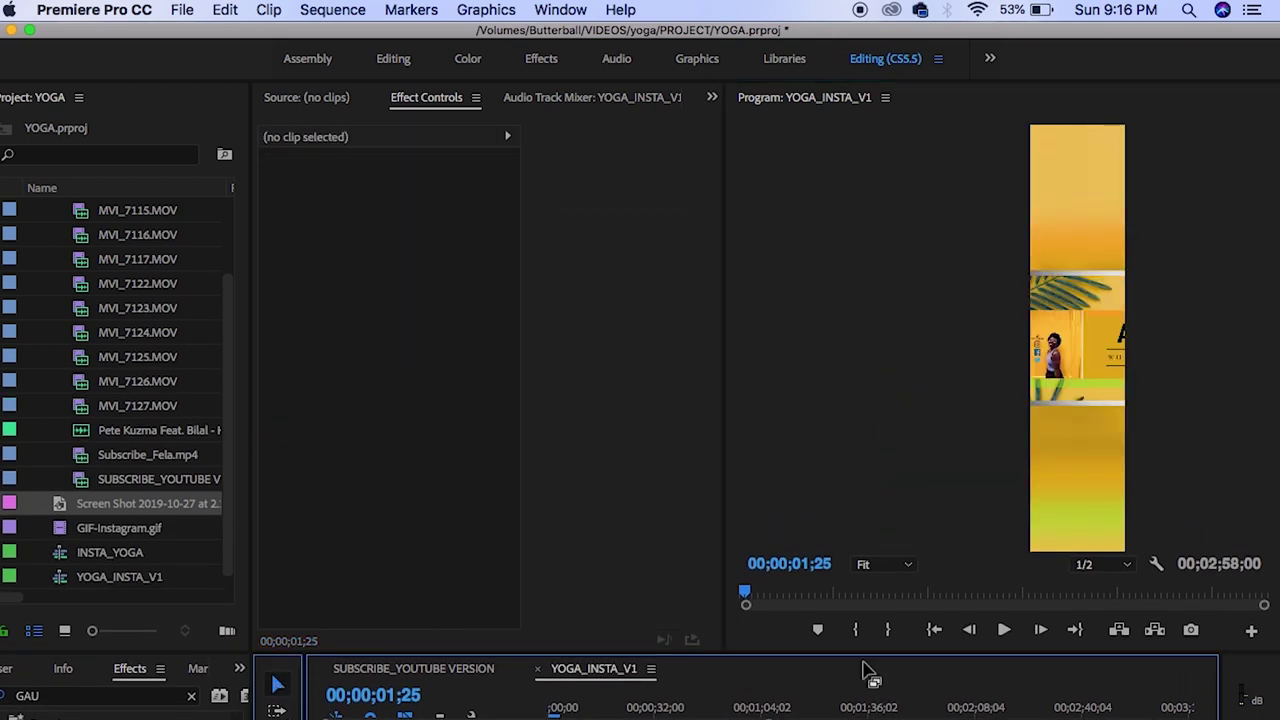
Scale the V5 banner to about 80 and position it near 536, 430, directly above the video frame
left_click_drag(754, 654, 749, 628)
left_click(1035, 341)
left_click_drag(1035, 341, 1029, 206)
left_click_drag(881, 193, 914, 195)
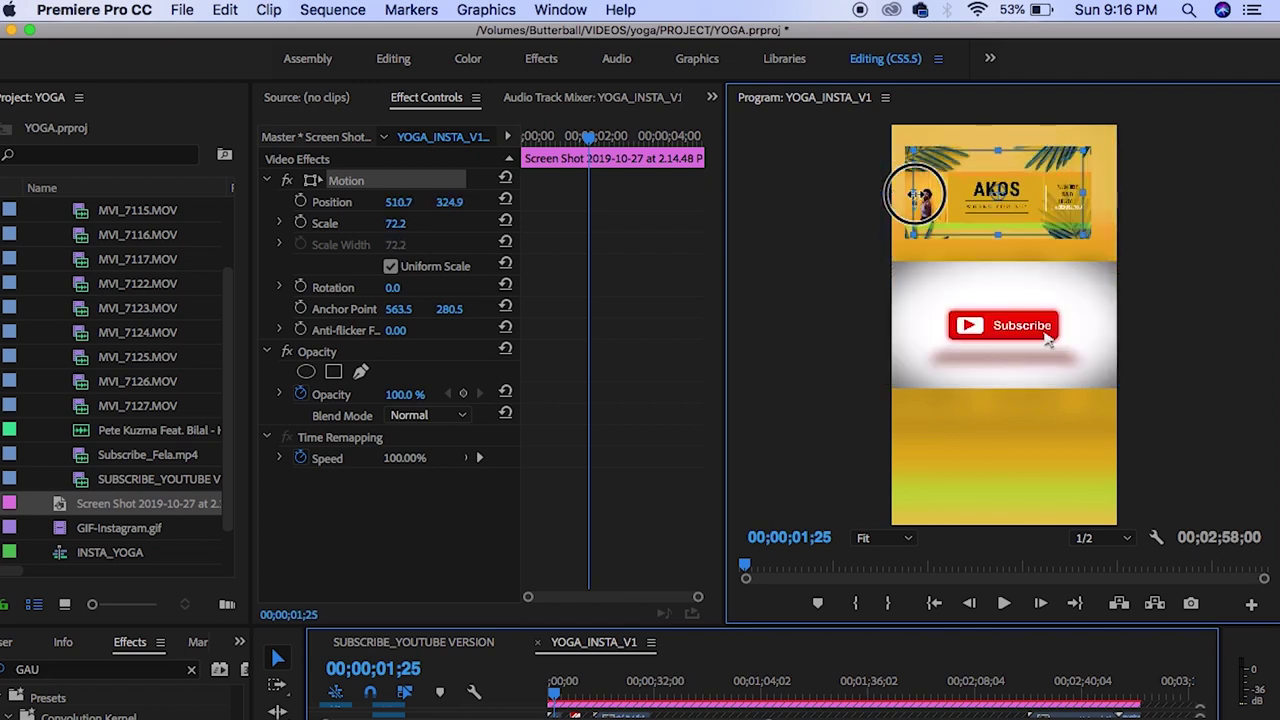
left_click_drag(1085, 192, 1047, 199)
left_click(1210, 288)
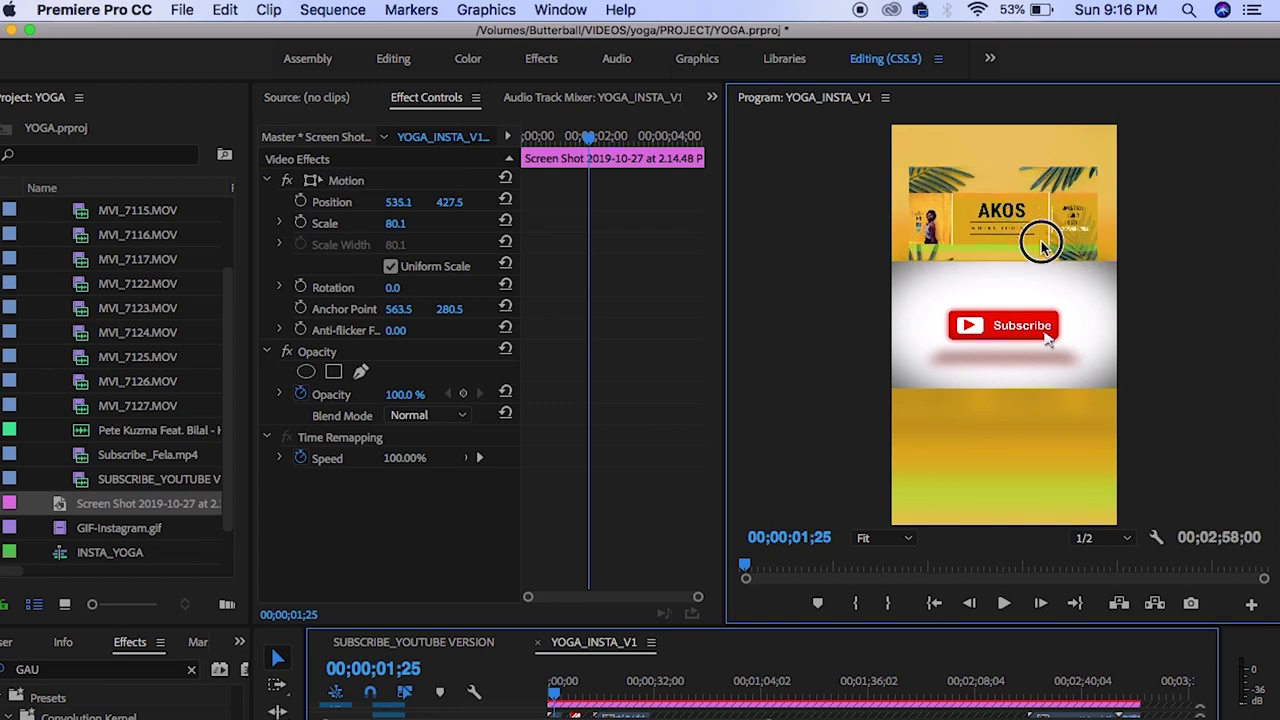
left_click(975, 220)
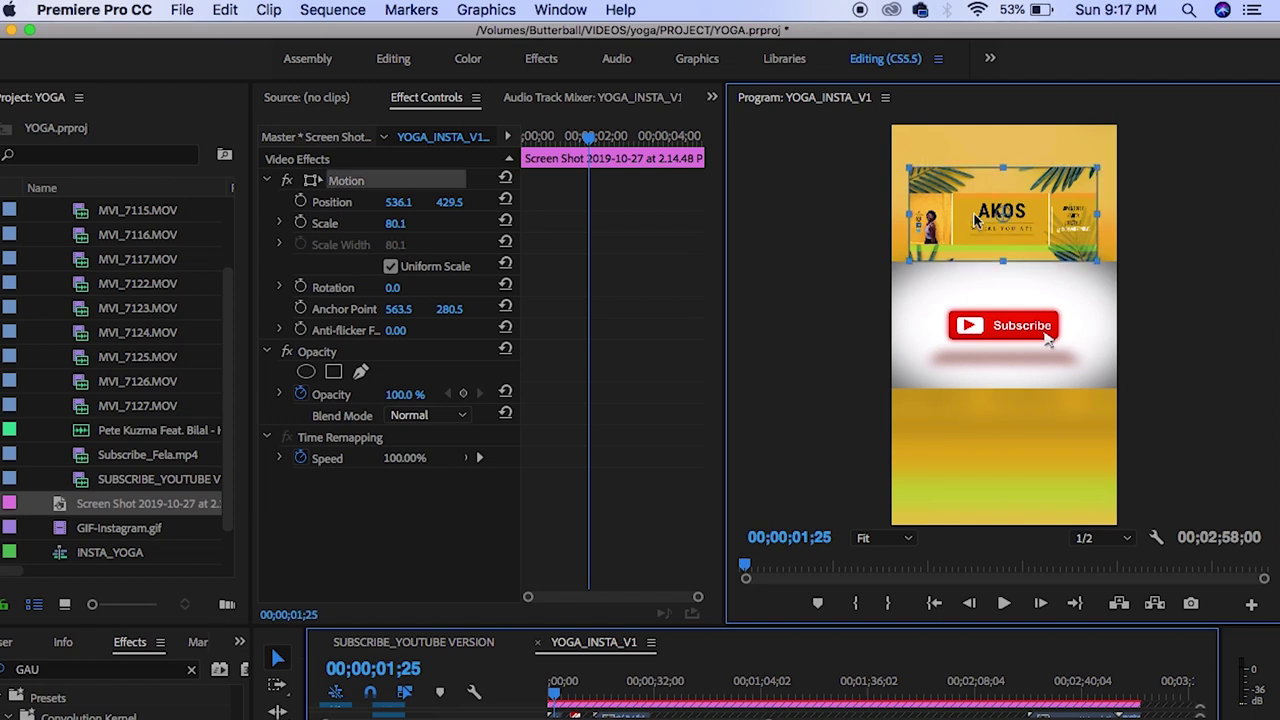
left_click(1238, 280)
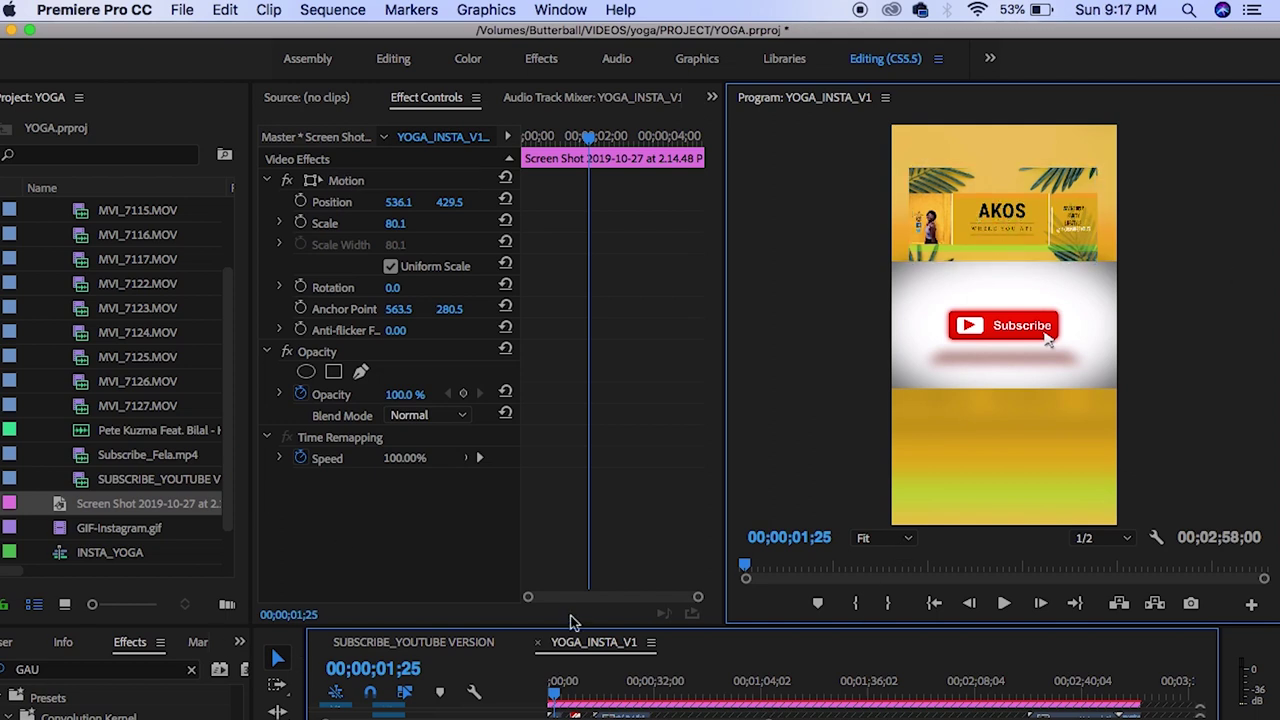
Clear the effects search and add the Cross Zoom transition to the start of the banner clip on V5
left_click_drag(543, 442, 543, 343)
left_click(94, 390)
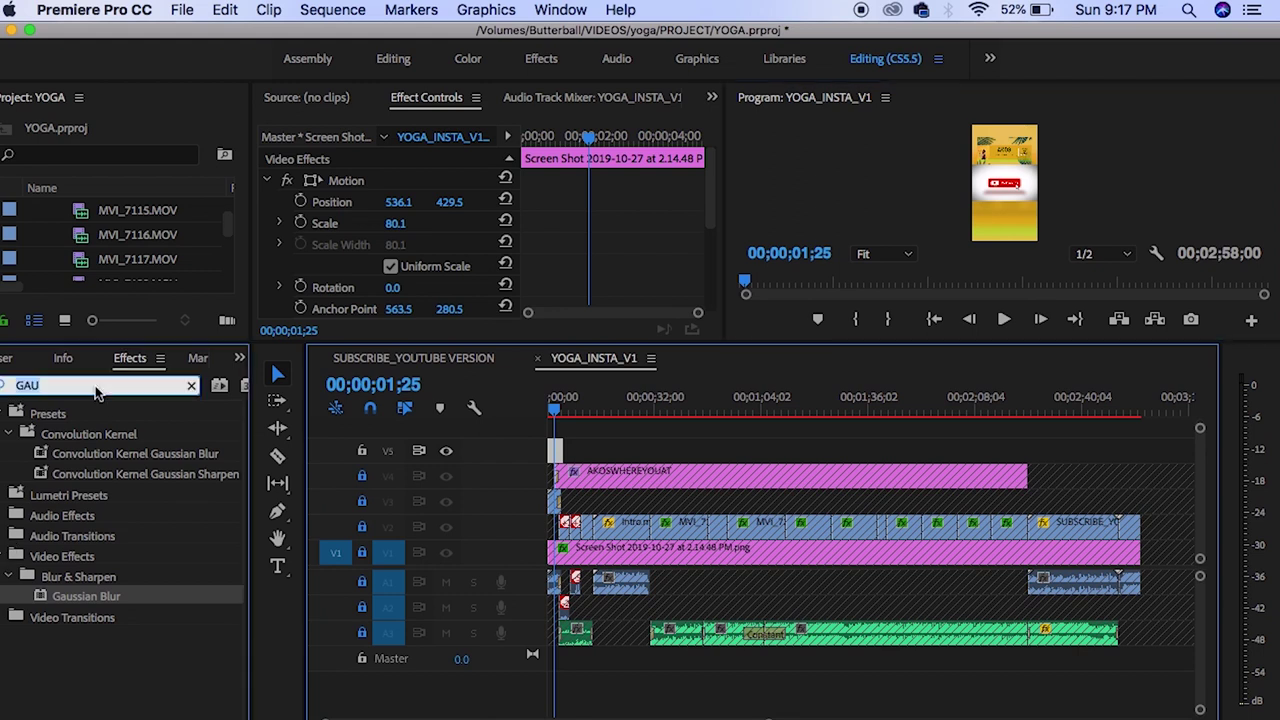
key("BackSpace")
left_click(790, 450)
key("=")
key("=")
key("=")
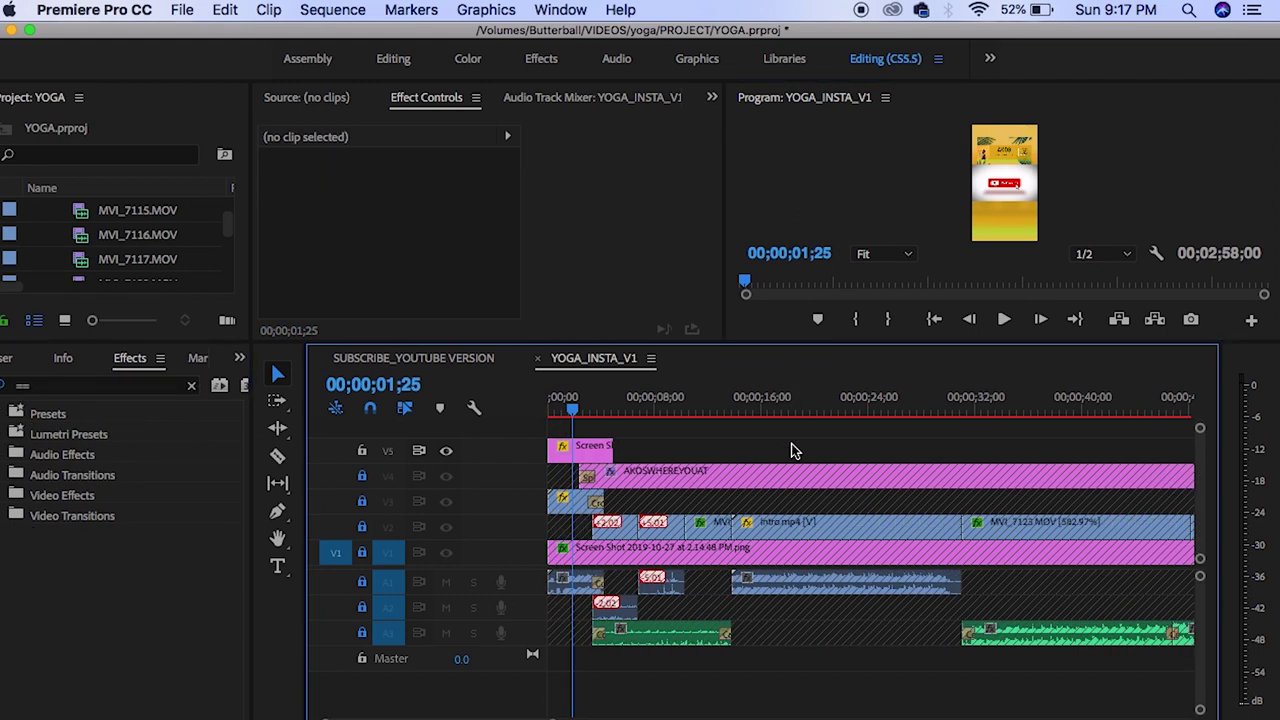
left_click(33, 522)
left_click(79, 391)
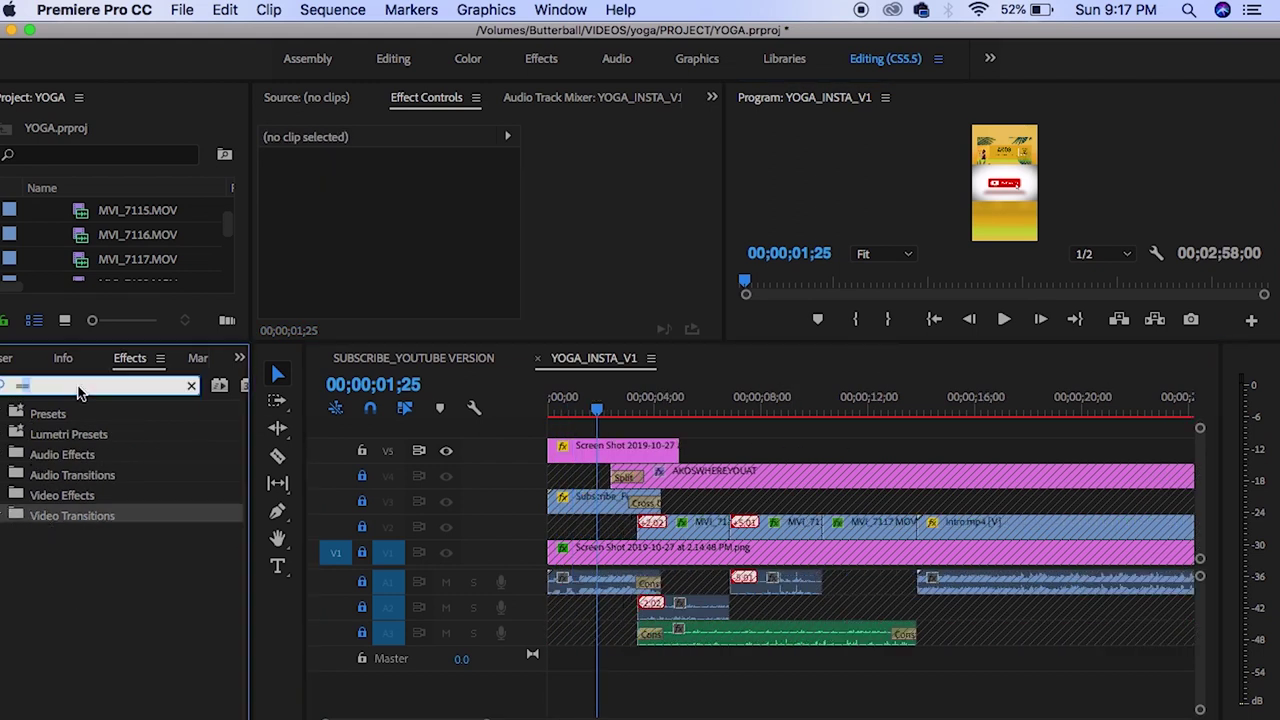
left_click(2, 516)
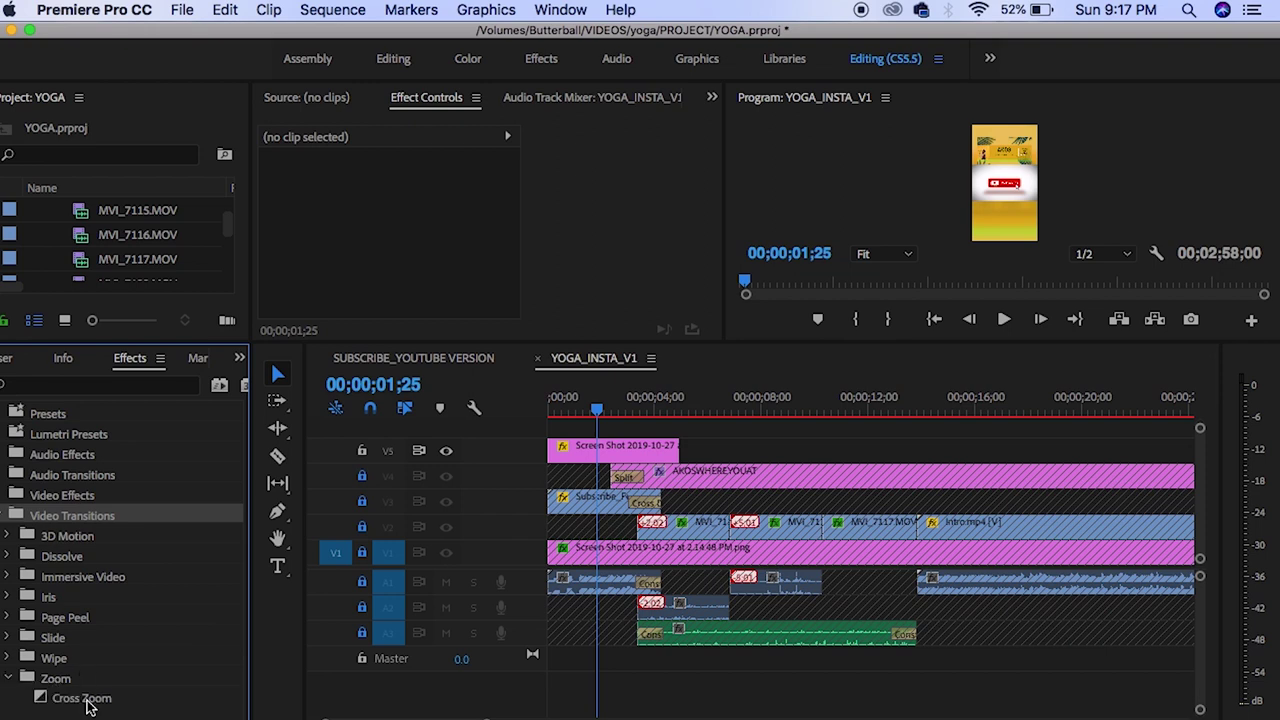
left_click_drag(86, 706, 556, 458)
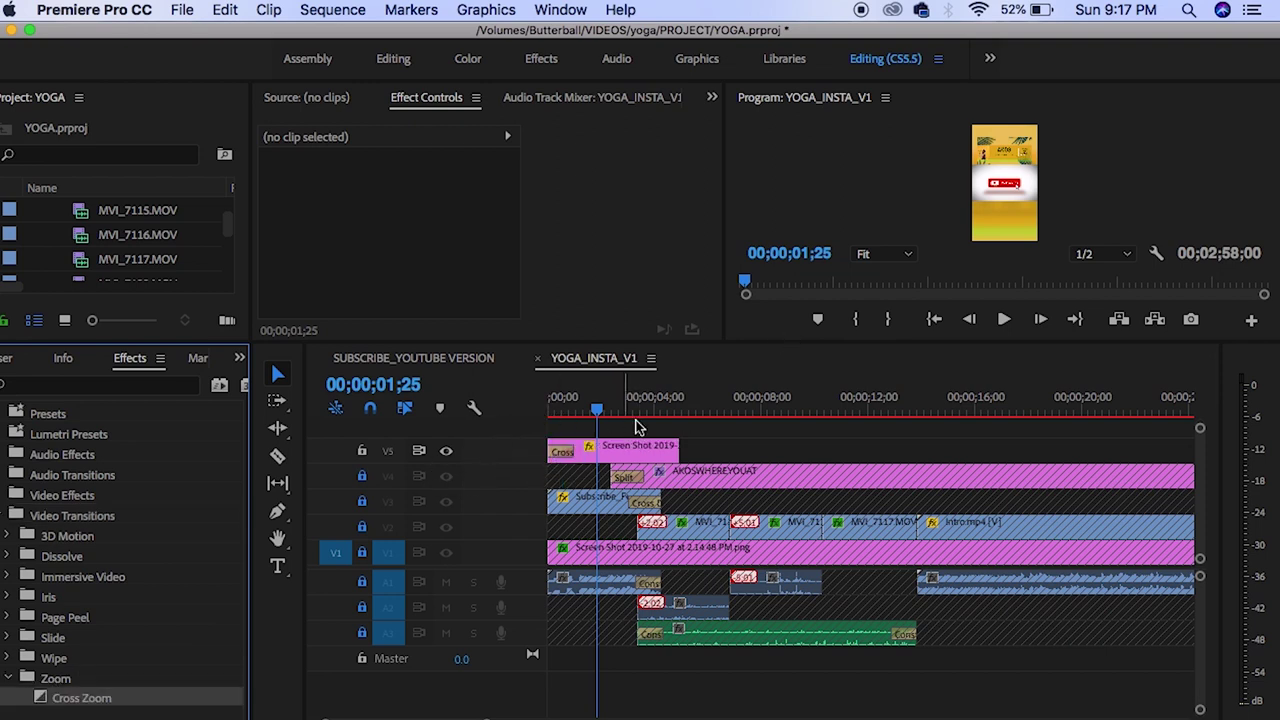
Extend the V5 banner to the end of the sequence and the AKOSWHEREYOUAT title on V4 to the end of the music
left_click_drag(678, 450, 1124, 444)
key("minus")
key("minus")
key("minus")
key("minus")
left_click_drag(580, 456, 822, 480)
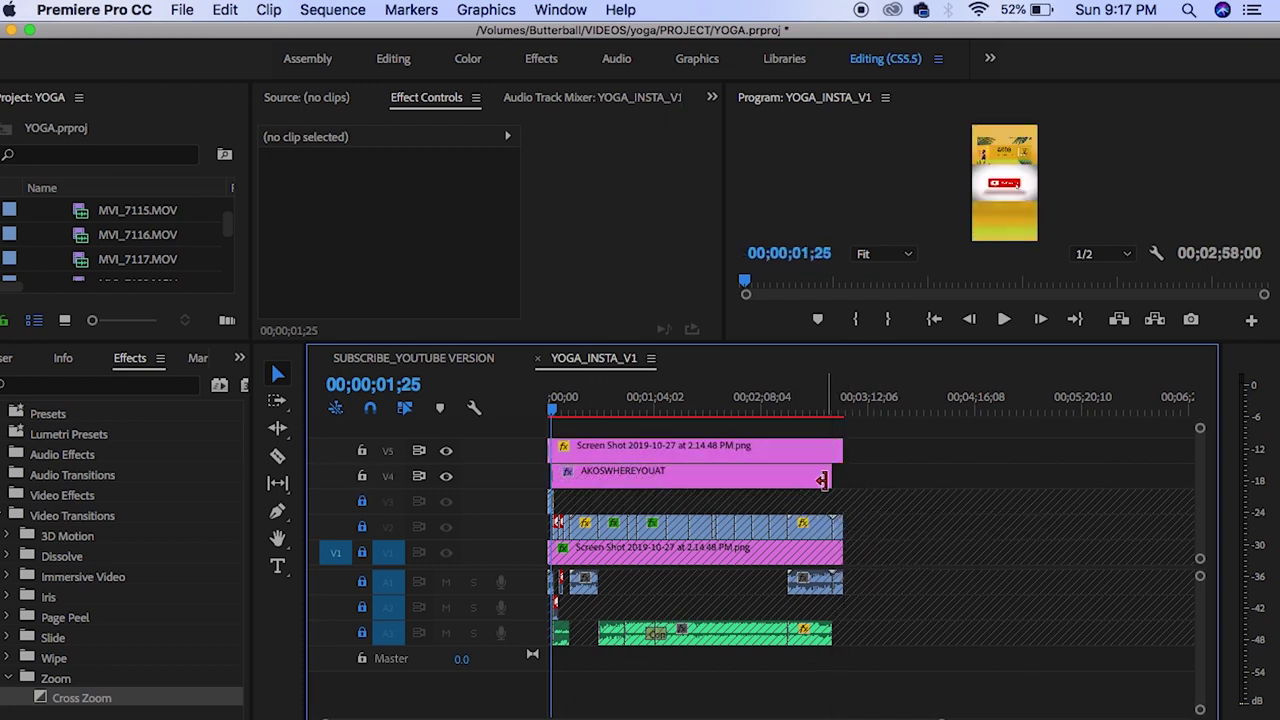
Apply the default transition to the end of the V4 title and Cross Zoom to the end of the V5 banner
right_click(825, 484)
left_click(906, 609)
right_click(839, 449)
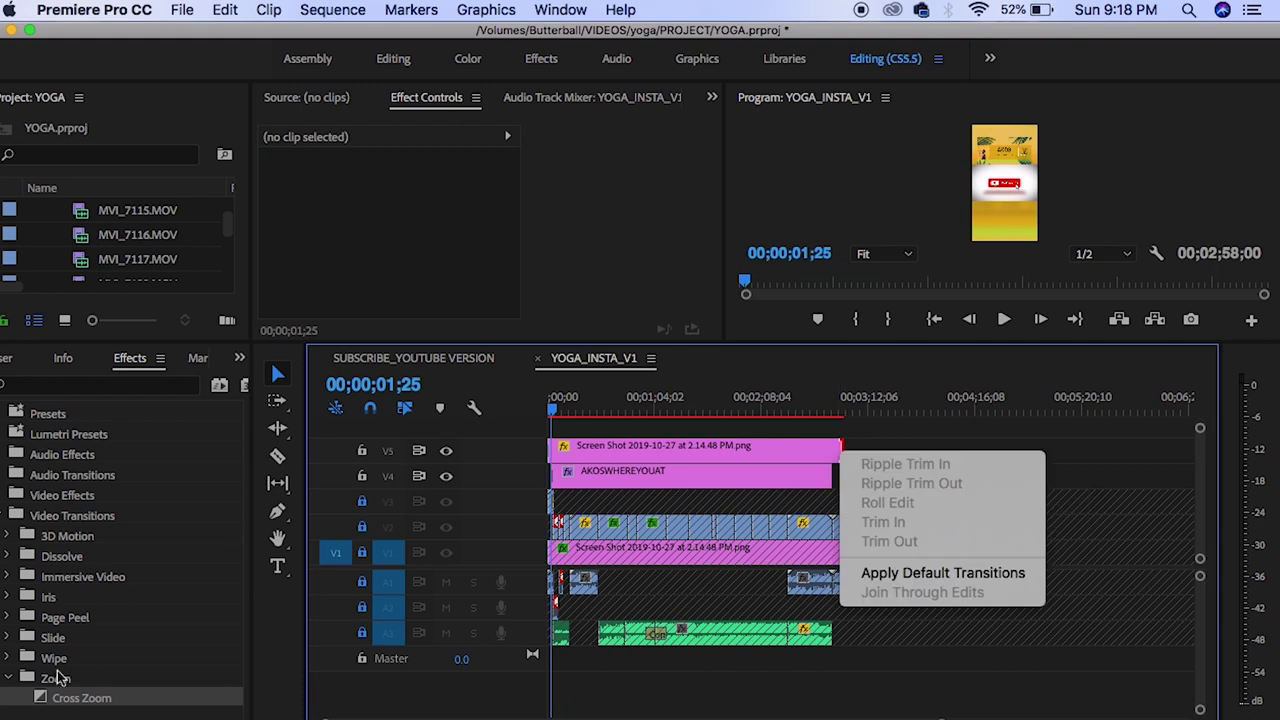
left_click(58, 671)
left_click_drag(165, 693, 839, 453)
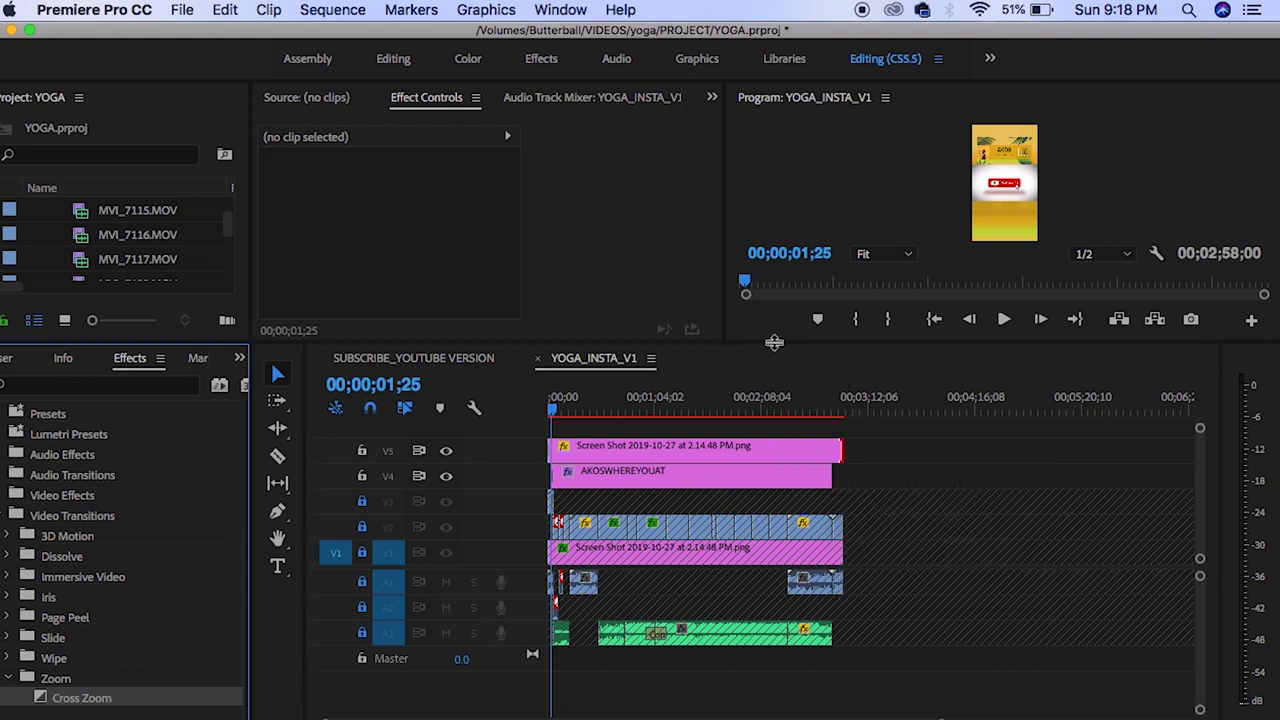
Play the sequence from its start in an enlarged preview to check the banner's opening Cross Zoom
left_click_drag(774, 343, 790, 625)
key("Home")
left_click(1004, 601)
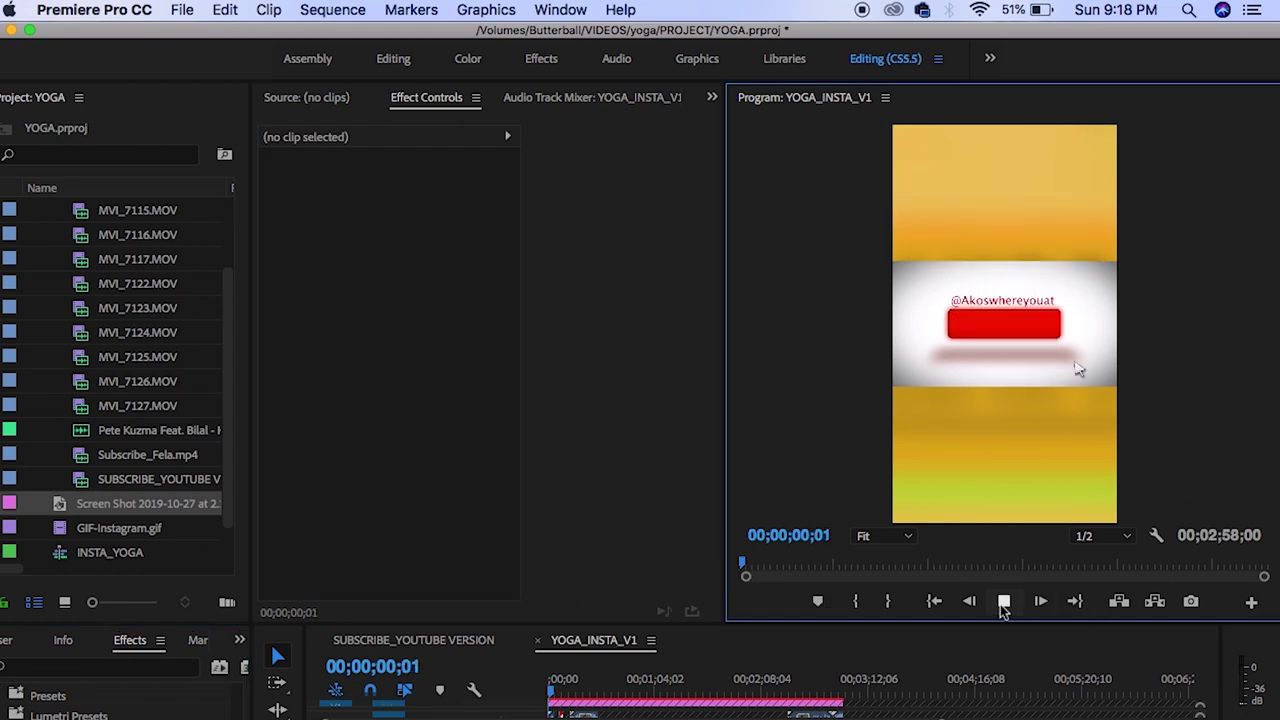
left_click(1002, 605)
left_click(746, 565)
left_click(1002, 599)
Look through the Slide, Wipe and Video Effects folders for another opening transition and select Gradient Wipe
left_click_drag(741, 625, 690, 283)
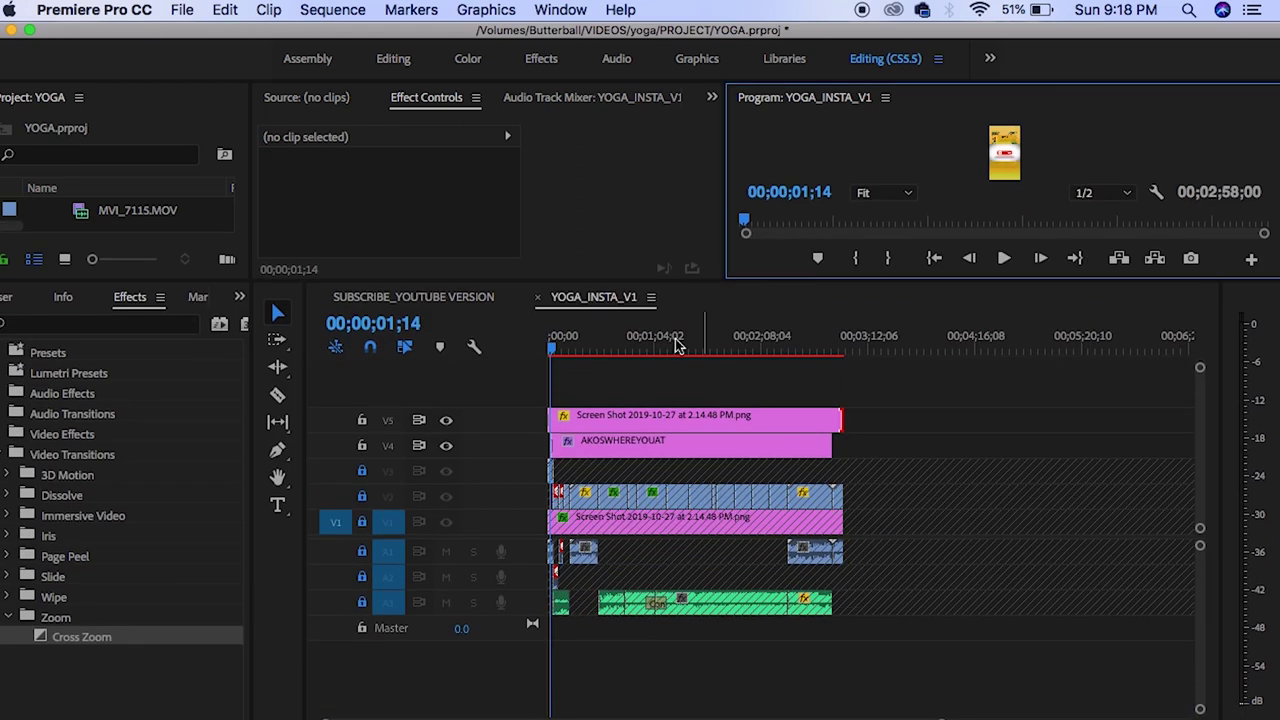
left_click(7, 598)
left_click(10, 577)
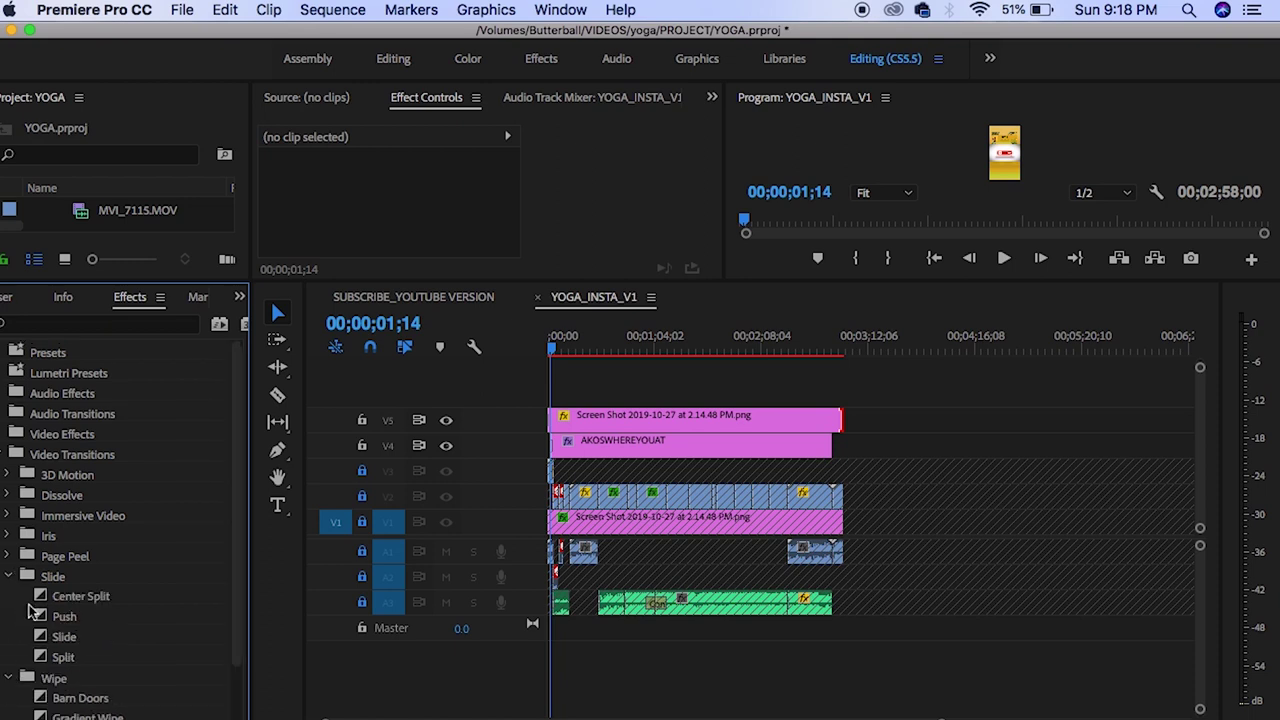
left_click(6, 434)
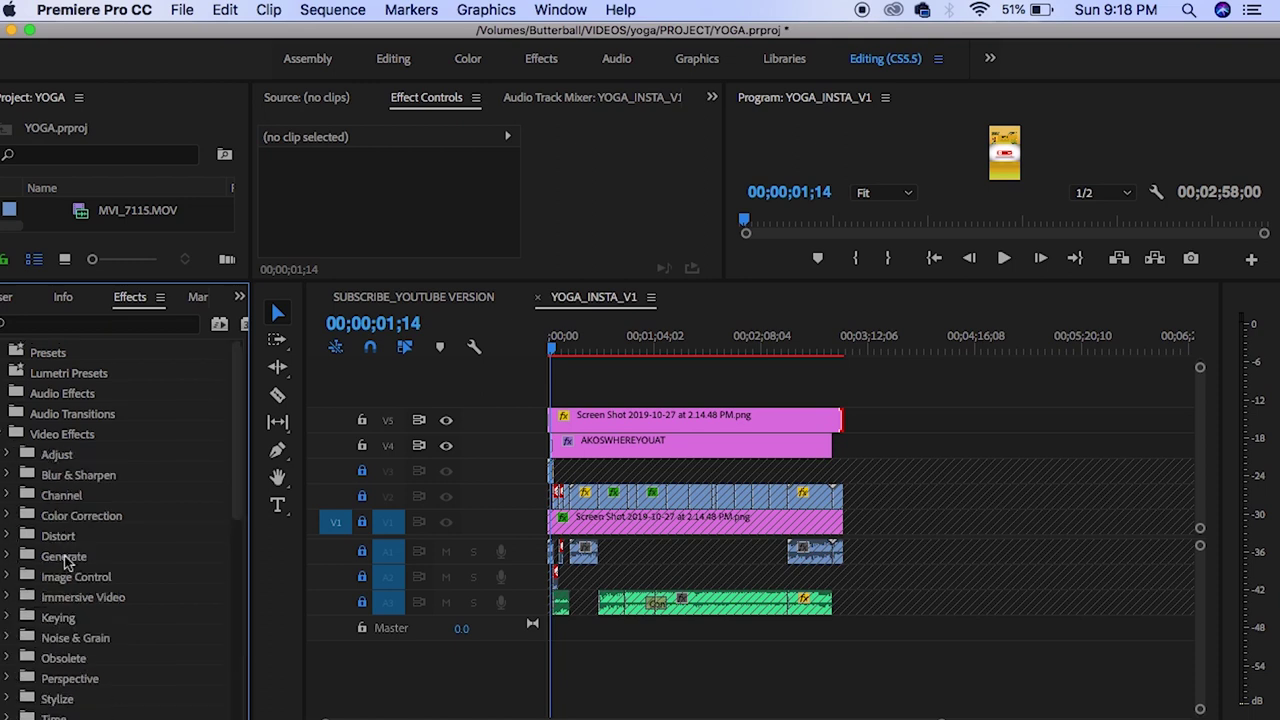
scroll(78, 615, "down", 5)
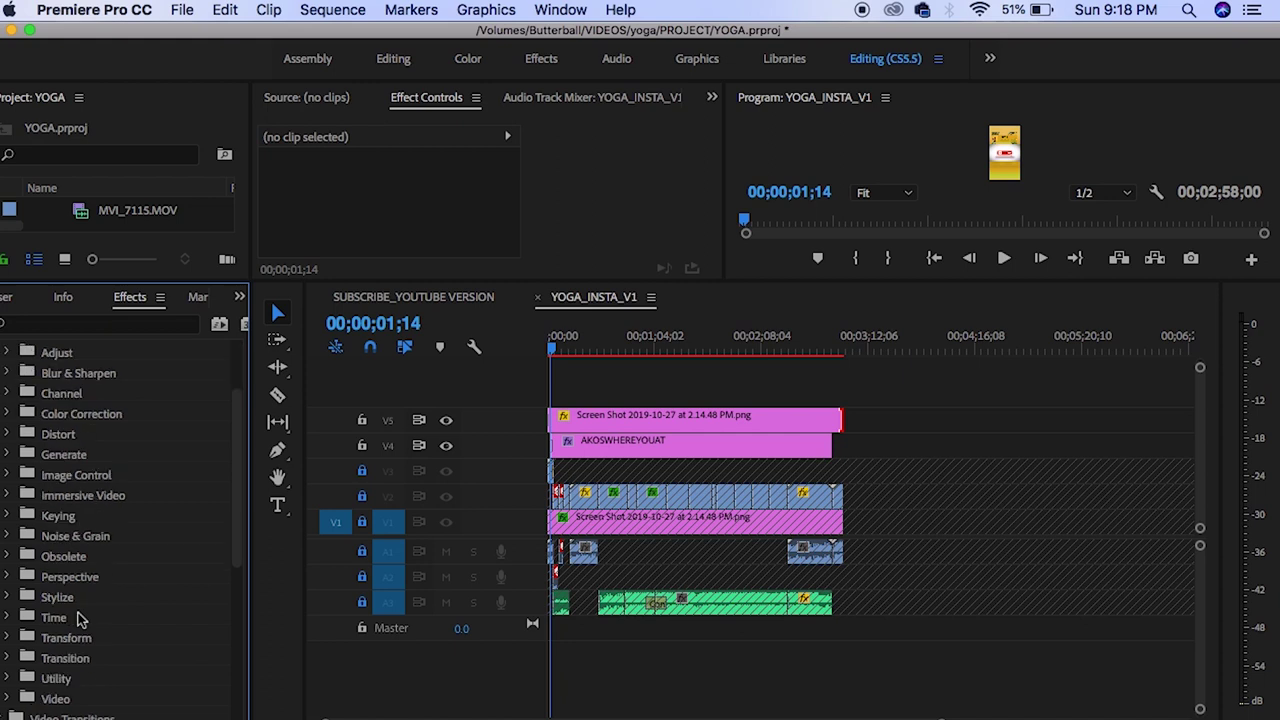
scroll(78, 617, "down", 8)
scroll(103, 675, "down", 1)
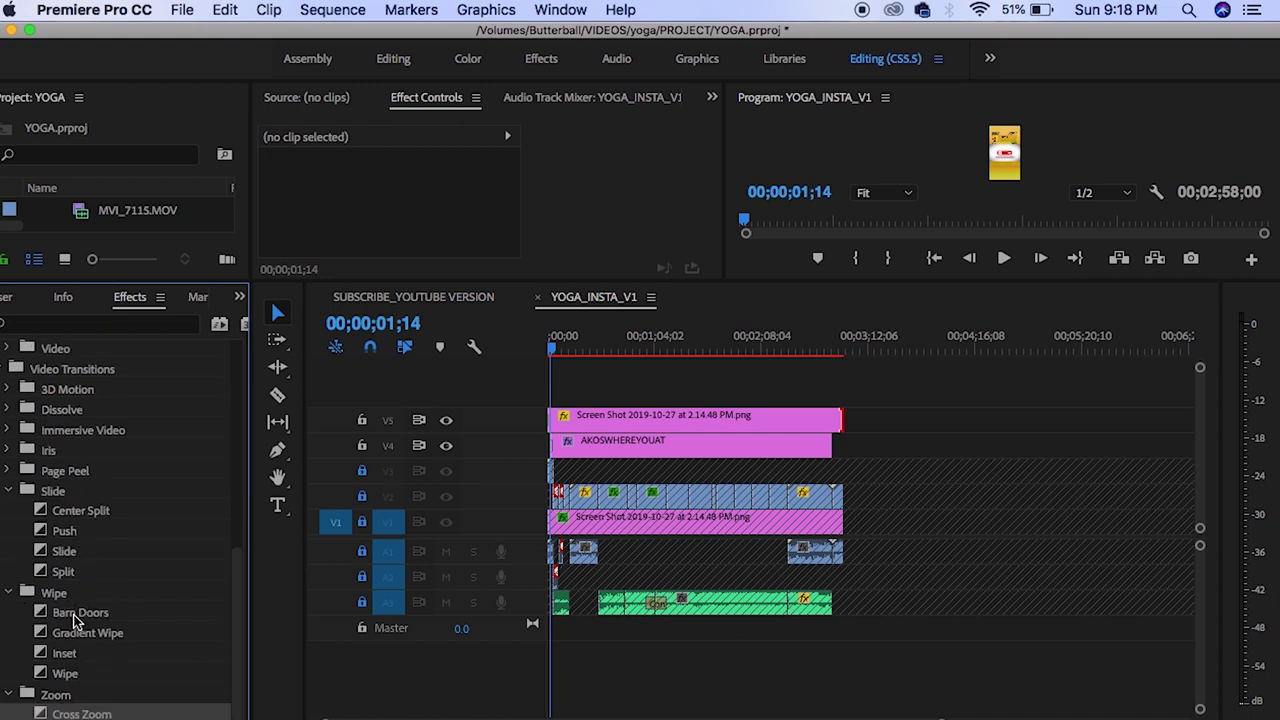
left_click(75, 620)
Replace the transition at the start of the V5 banner with Gradient Wipe and play it from the sequence start
left_click_drag(737, 285, 723, 588)
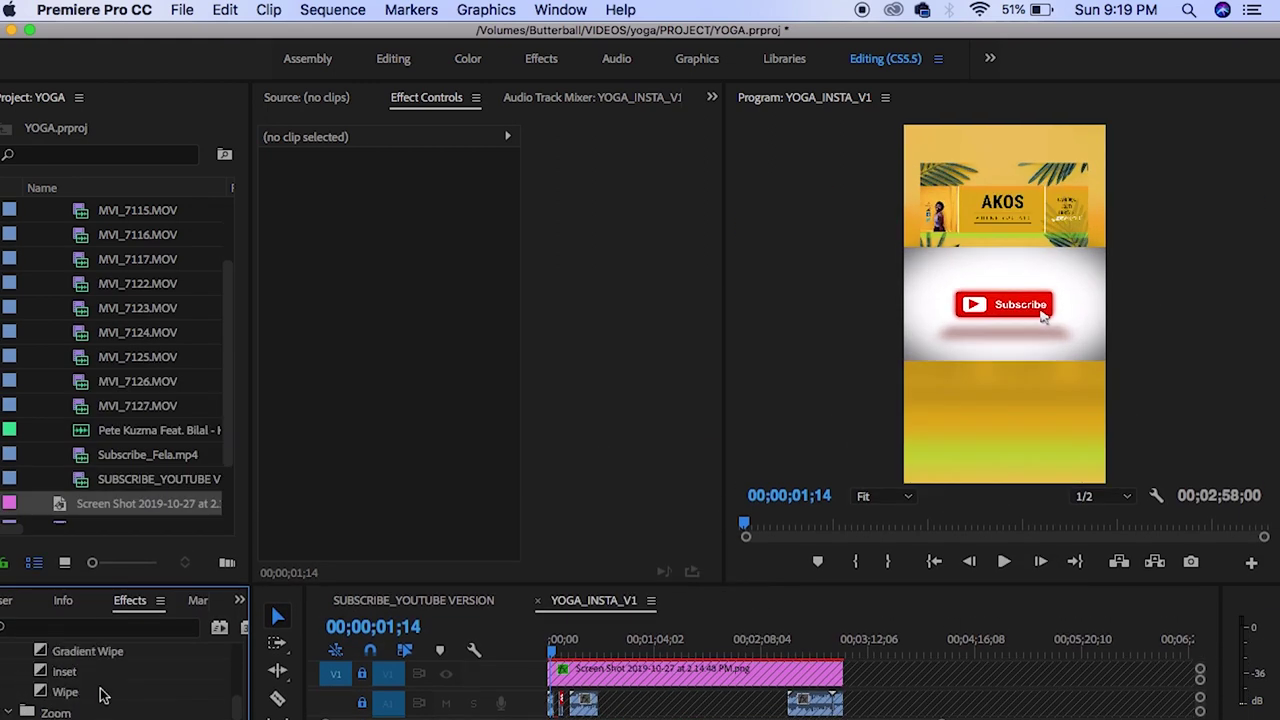
scroll(103, 695, "up", 3)
left_click(655, 678)
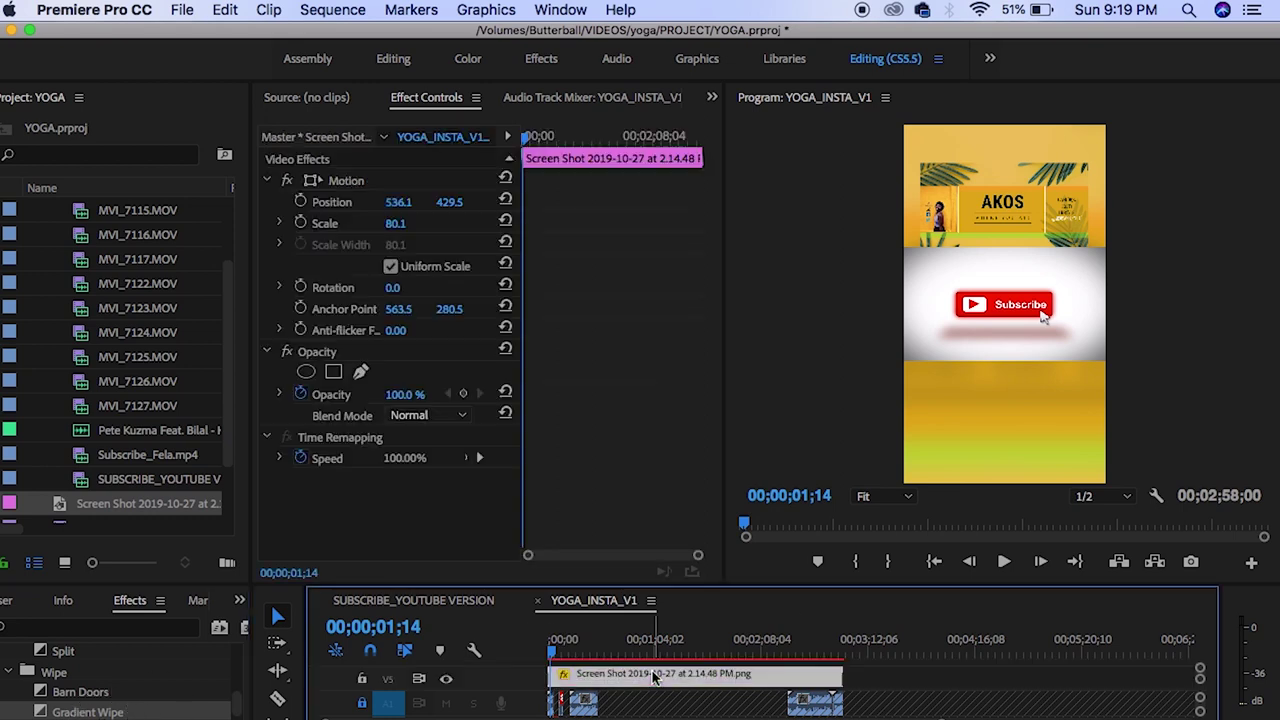
left_click_drag(553, 650, 471, 640)
left_click_drag(88, 711, 549, 680)
left_click(760, 489)
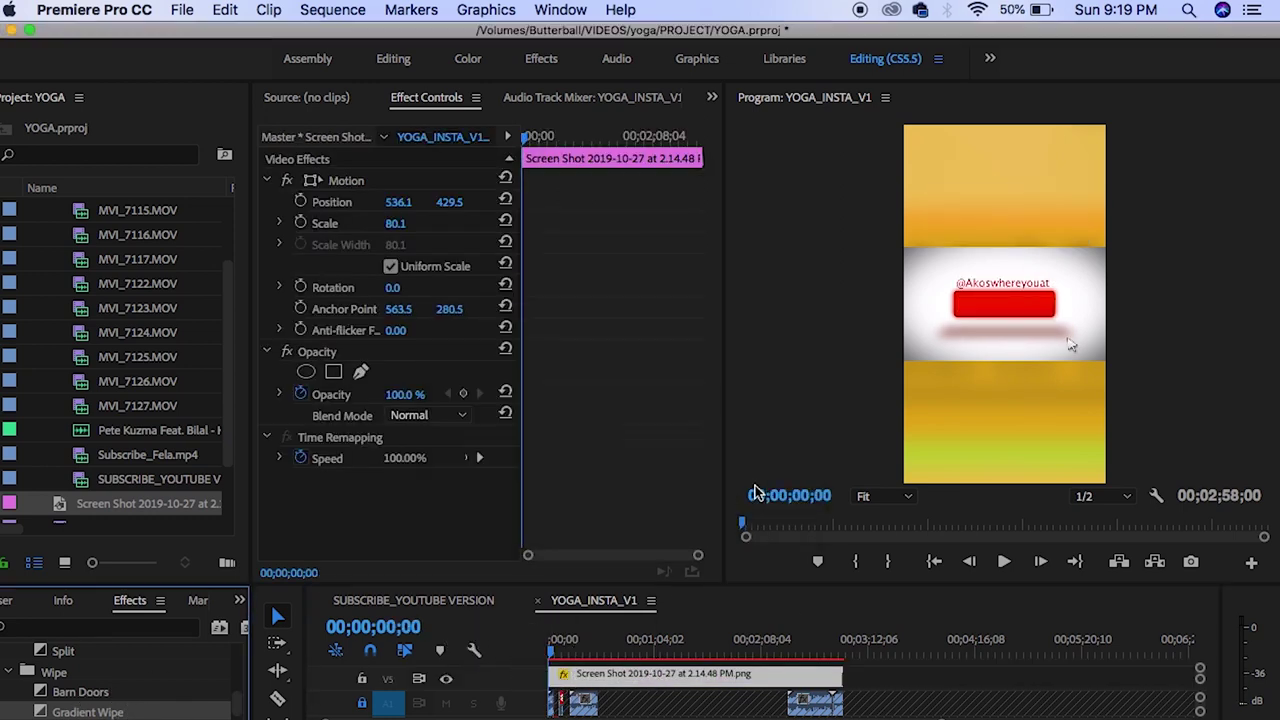
left_click(490, 650)
key("space")
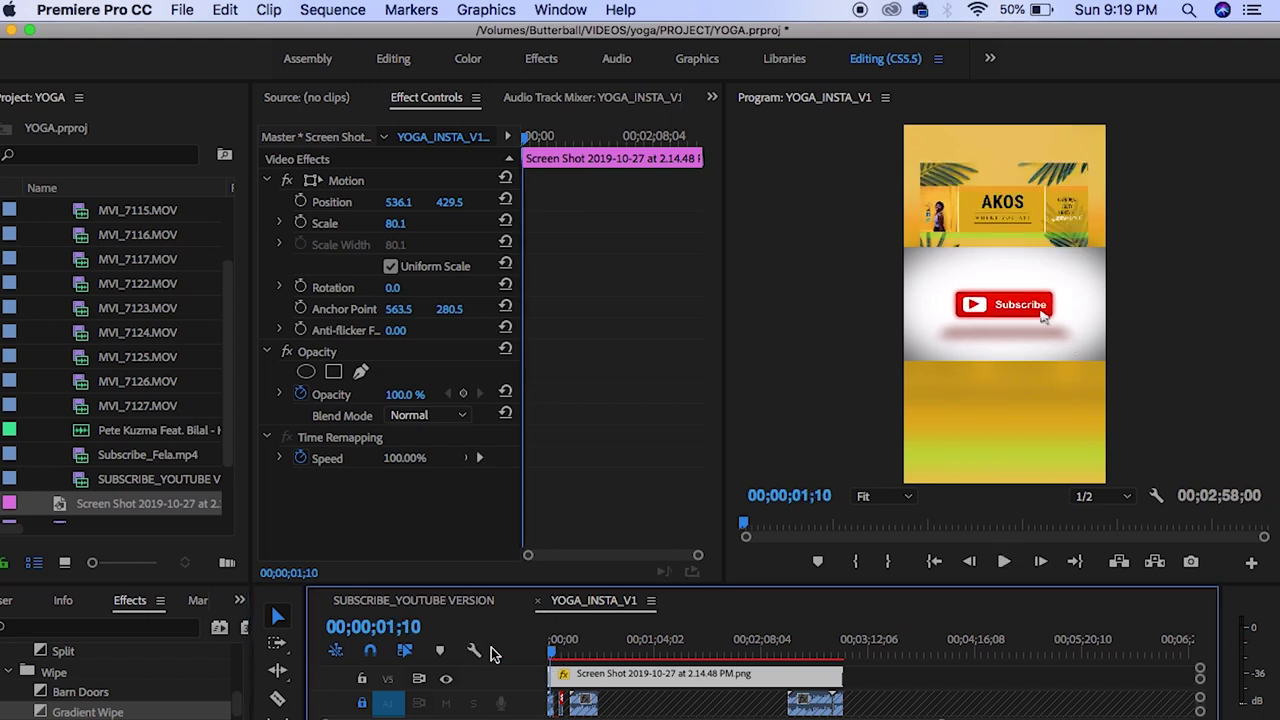
Search the effects for CROSS, apply Iris Cross to the start of the V5 banner, and play the opening
scroll(62, 700, "up", 3)
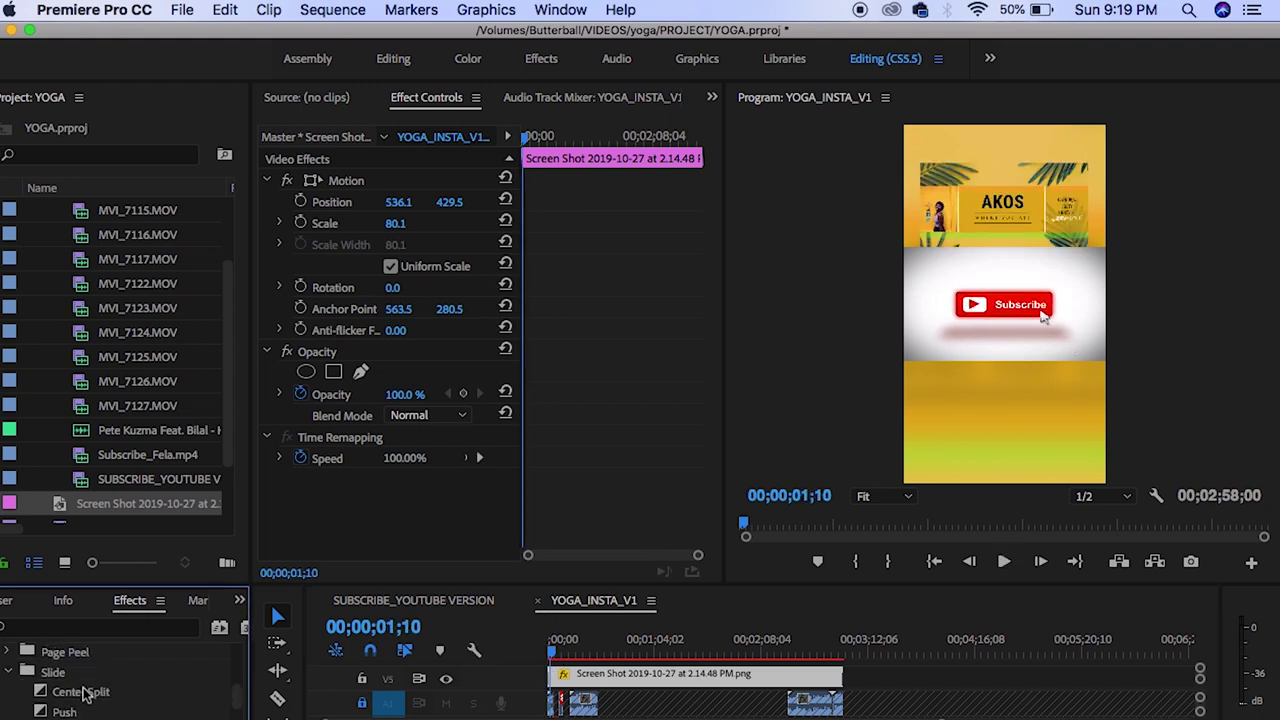
scroll(86, 679, "up", 2)
left_click(80, 627)
type("CROSS")
key("Return")
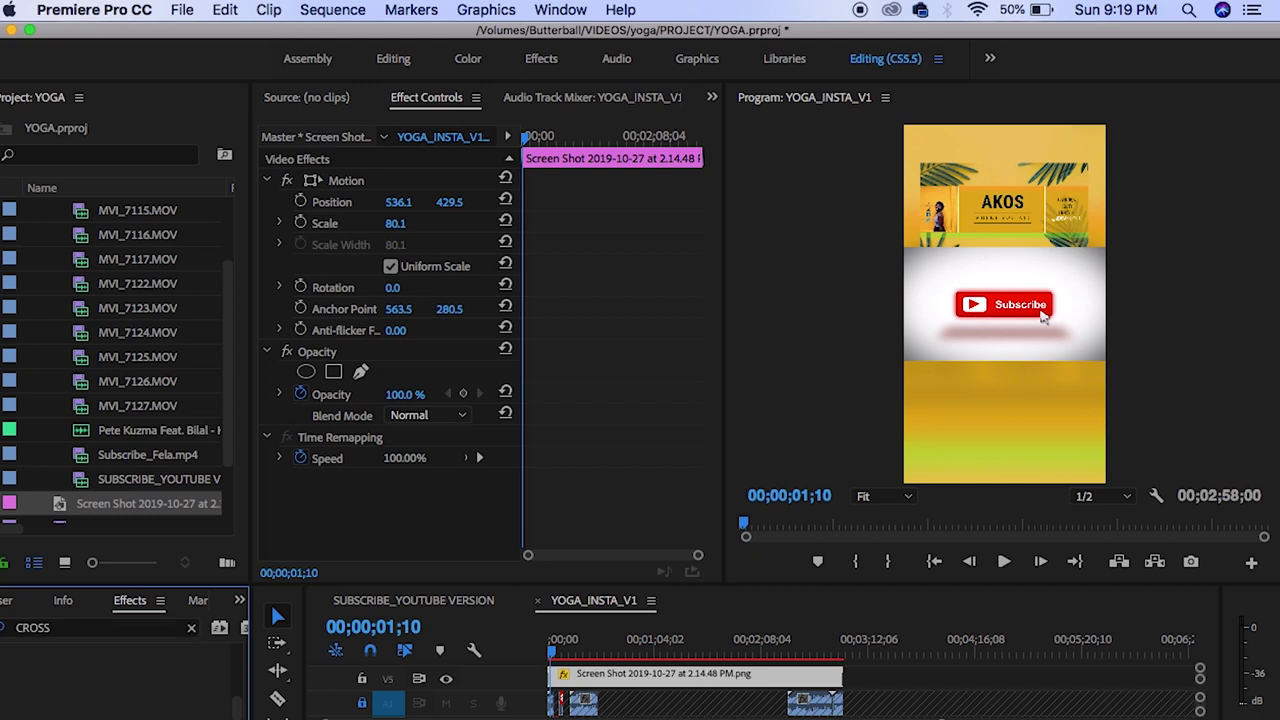
scroll(76, 682, "up", 1)
scroll(78, 684, "down", 2)
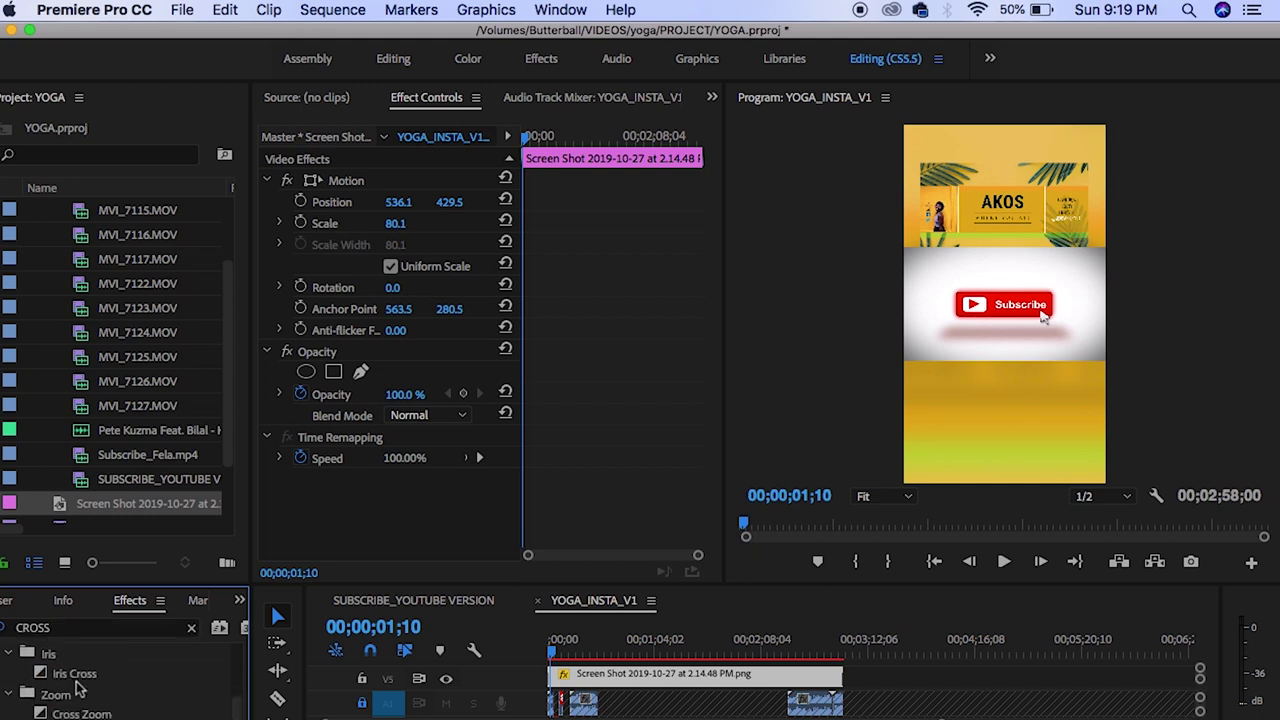
left_click_drag(76, 681, 553, 660)
left_click(1003, 562)
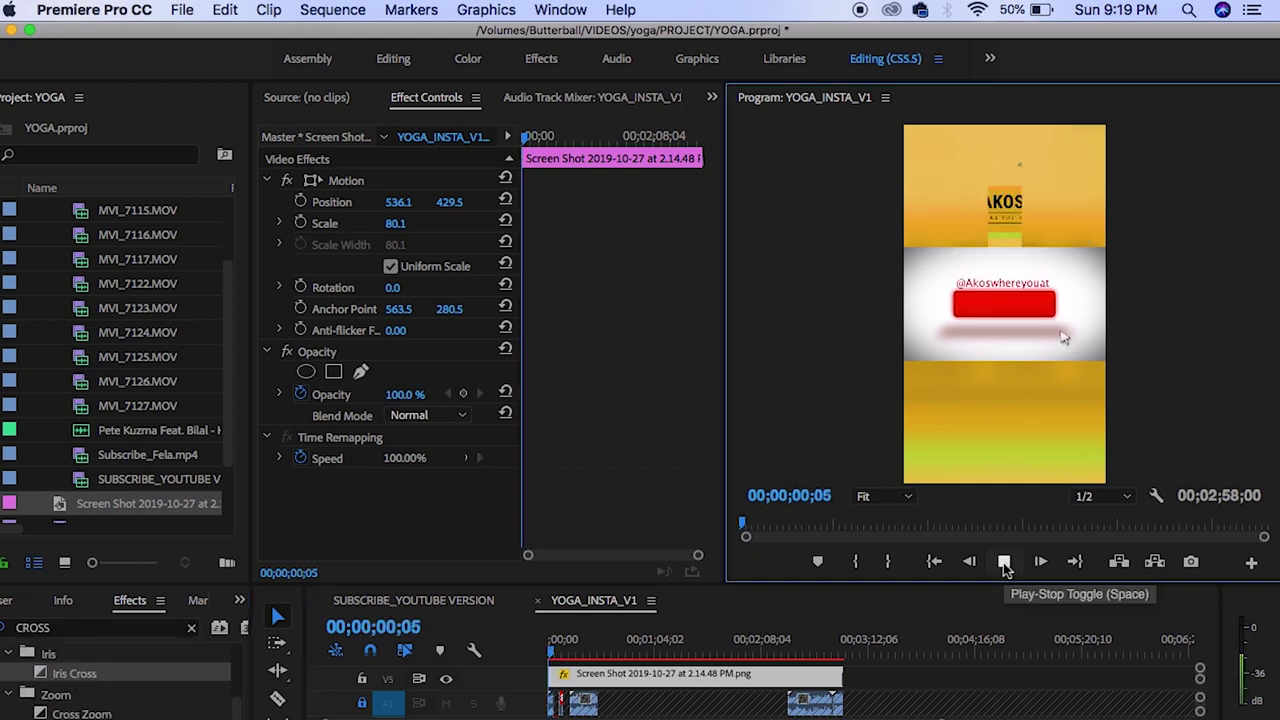
Save the project and play the end of the sequence to check the banner's closing transition
key("super+s")
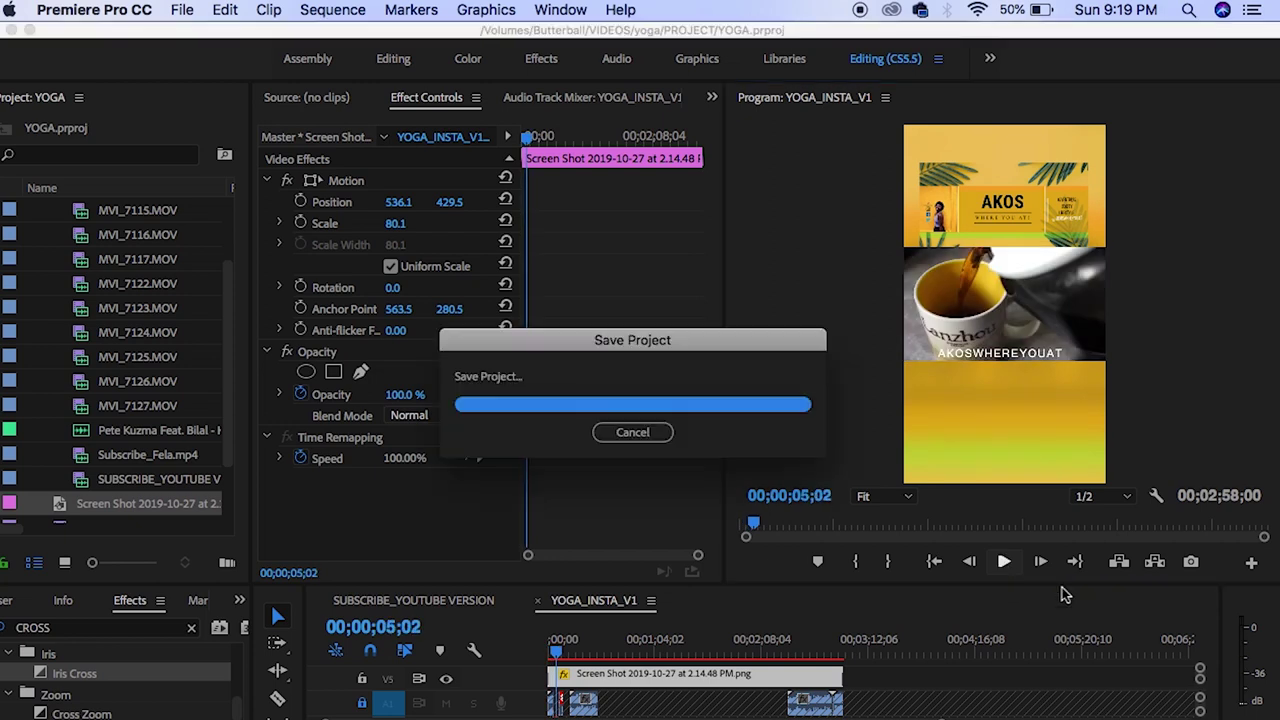
left_click(597, 652)
left_click_drag(597, 652, 839, 655)
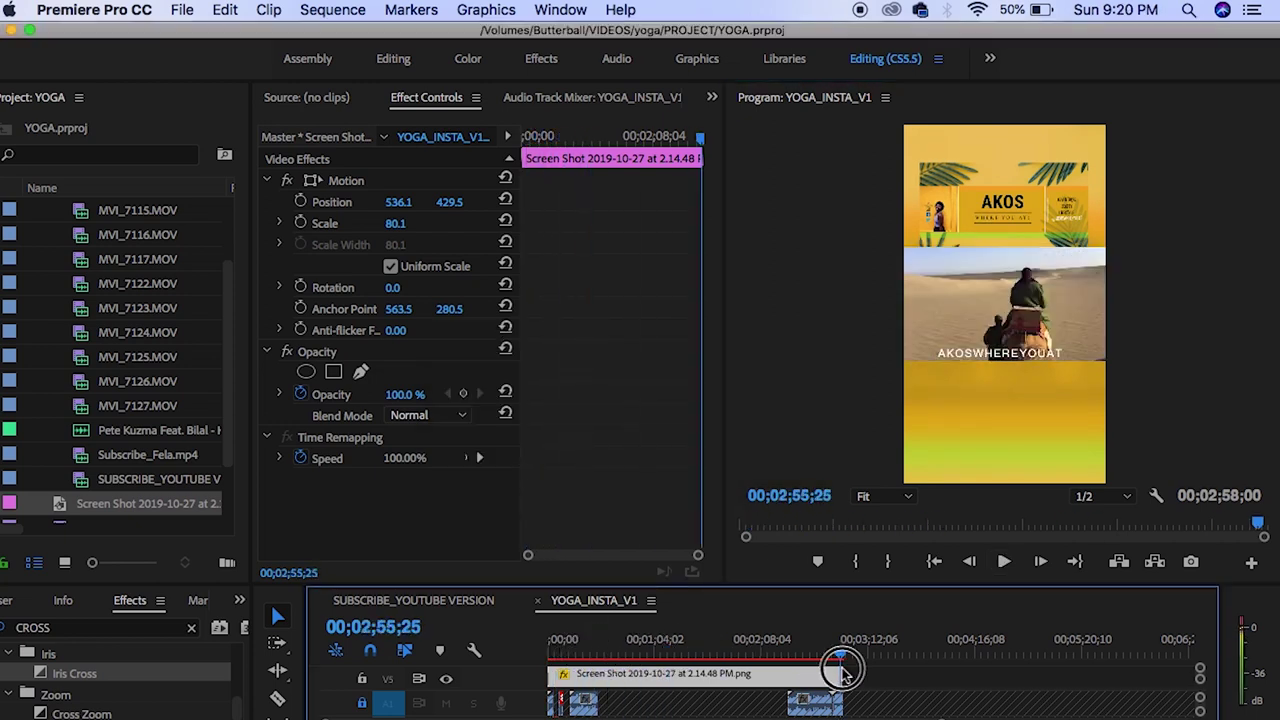
key("=")
key("=")
key("=")
key("space")
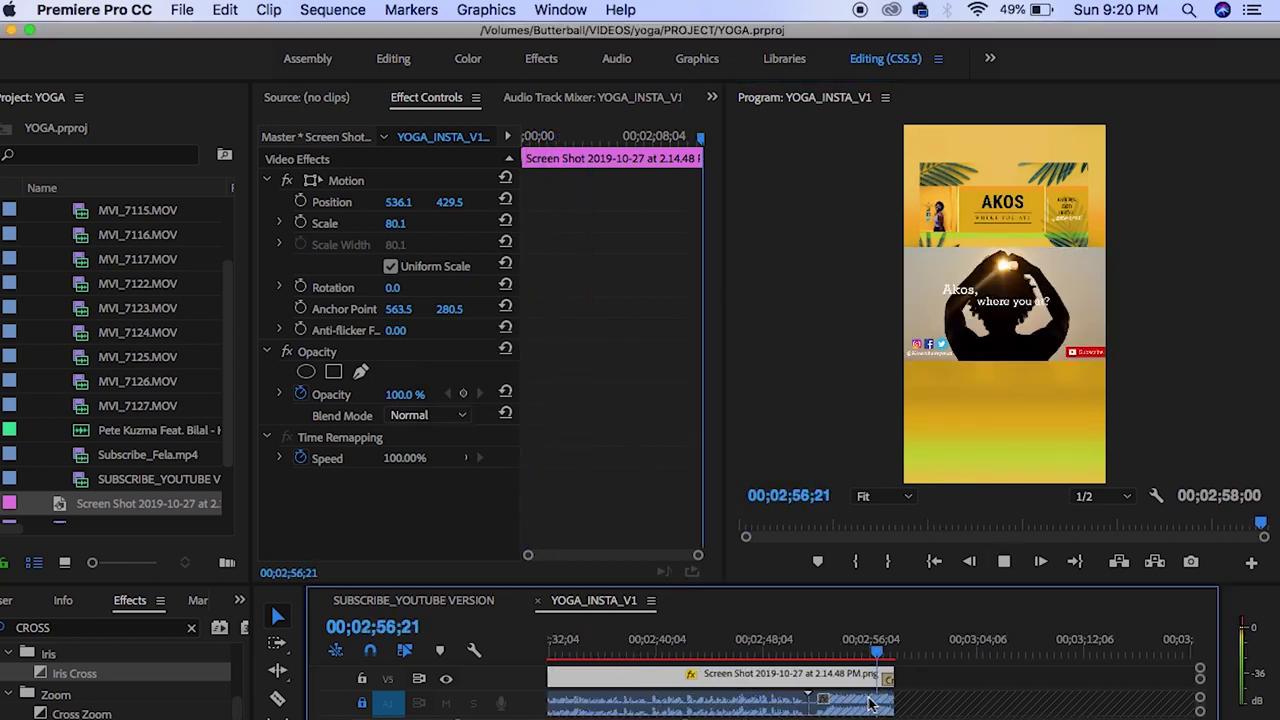
left_click_drag(845, 648, 261, 628)
Start importing media and open the _VIDEO ESSENTIALS folder inside VIDEOS on the Butterball drive
scroll(70, 350, "down", 3)
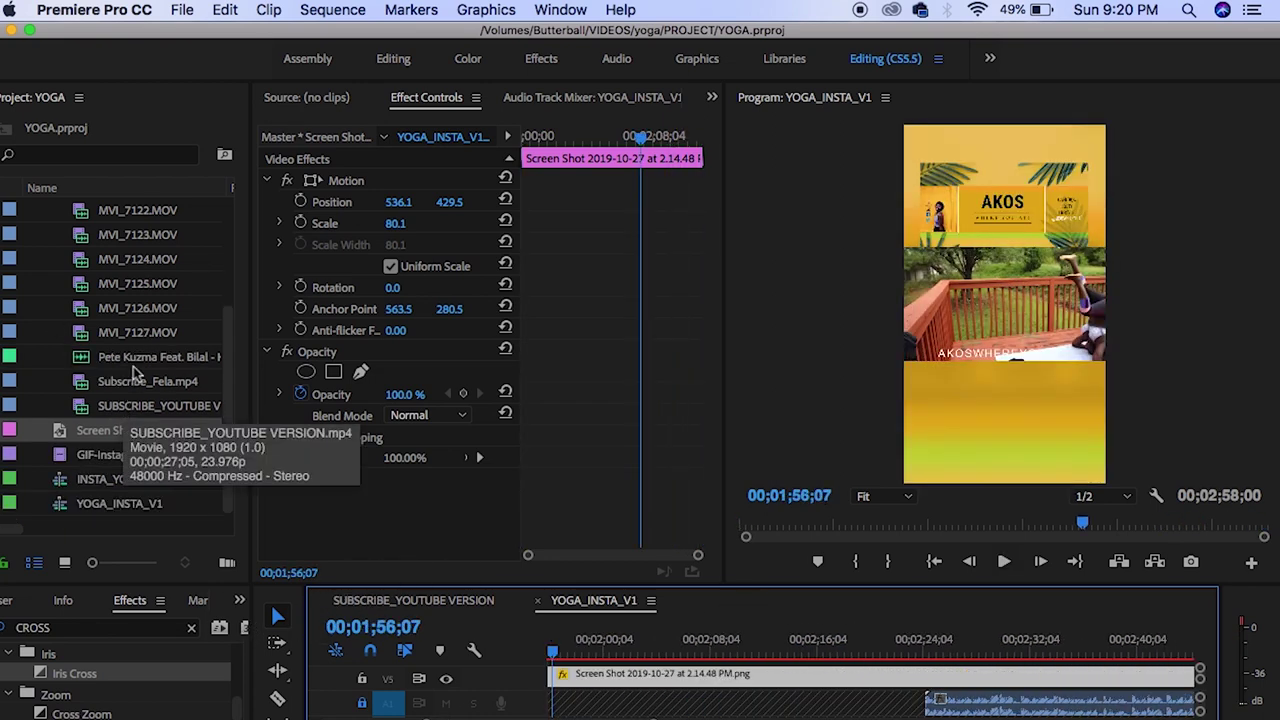
scroll(140, 350, "up", 4)
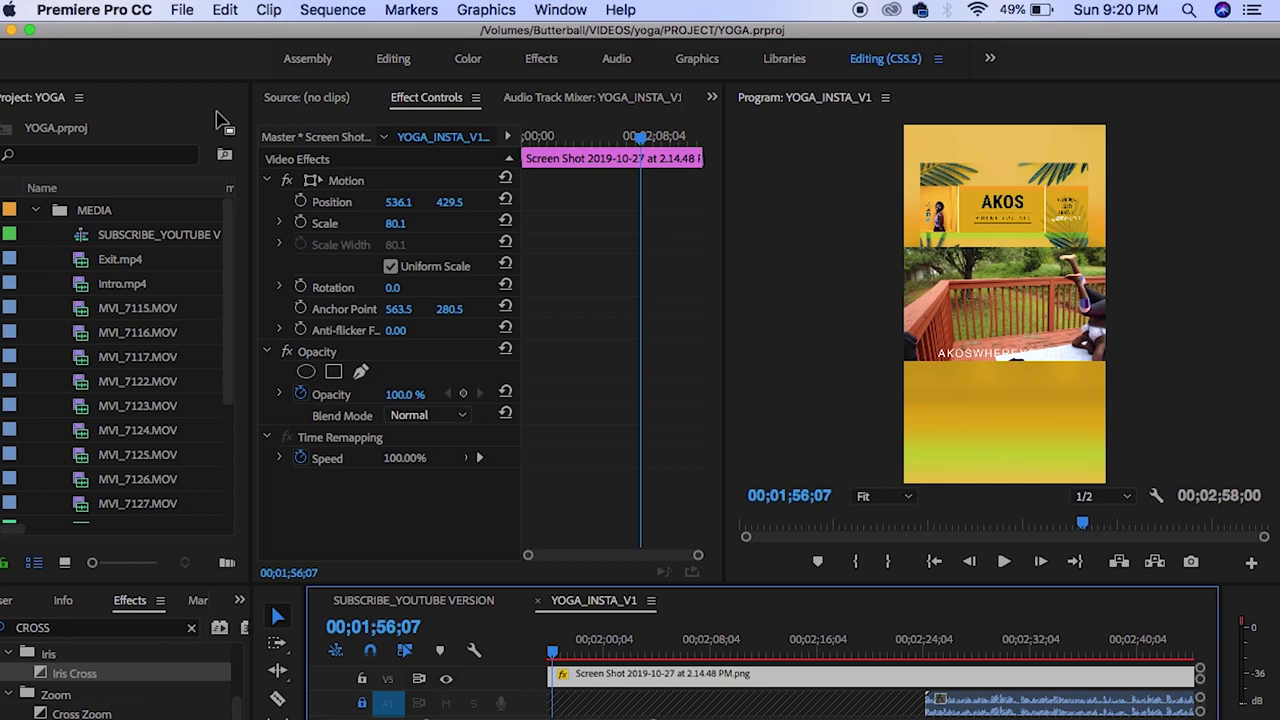
right_click(165, 119)
left_click(205, 270)
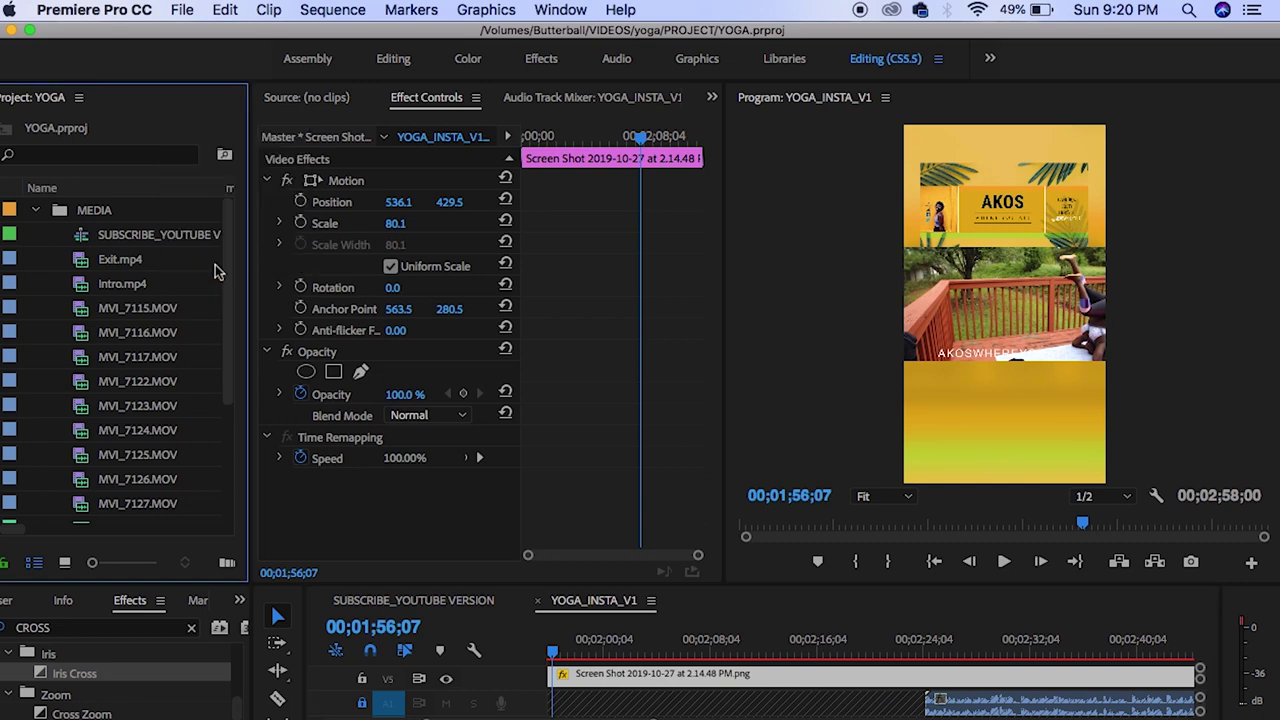
left_click(252, 369)
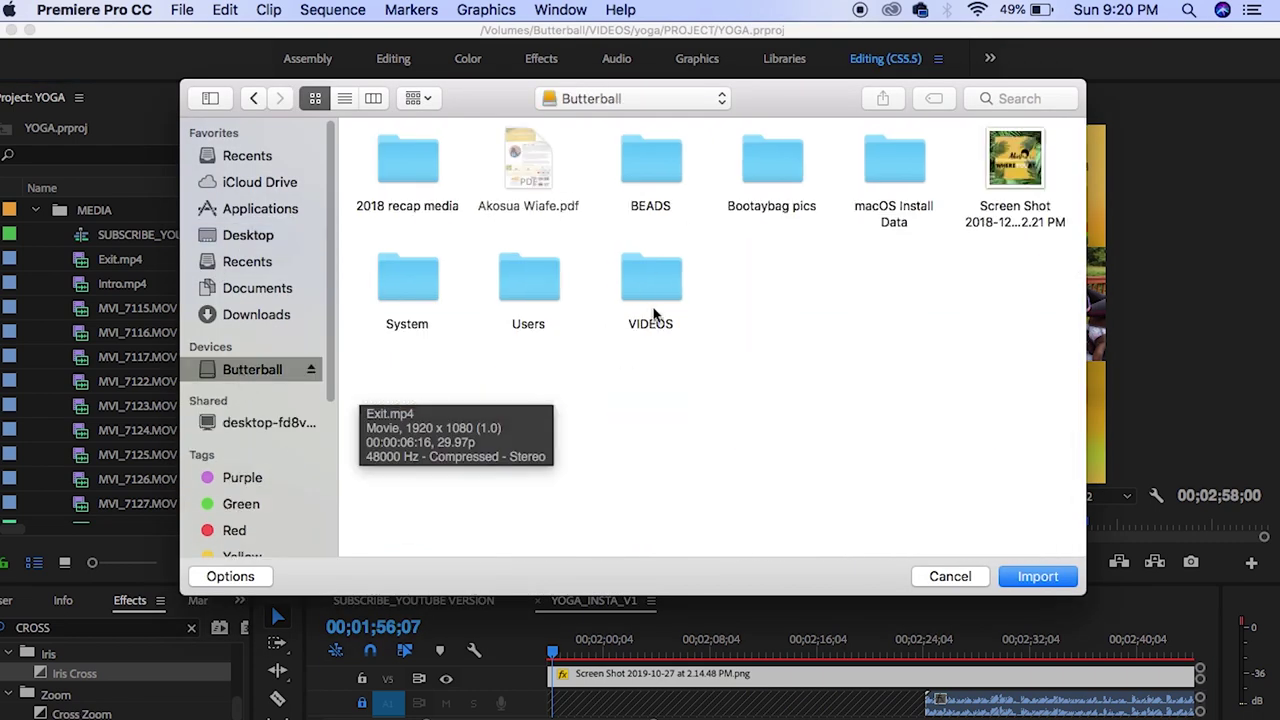
double_click(665, 290)
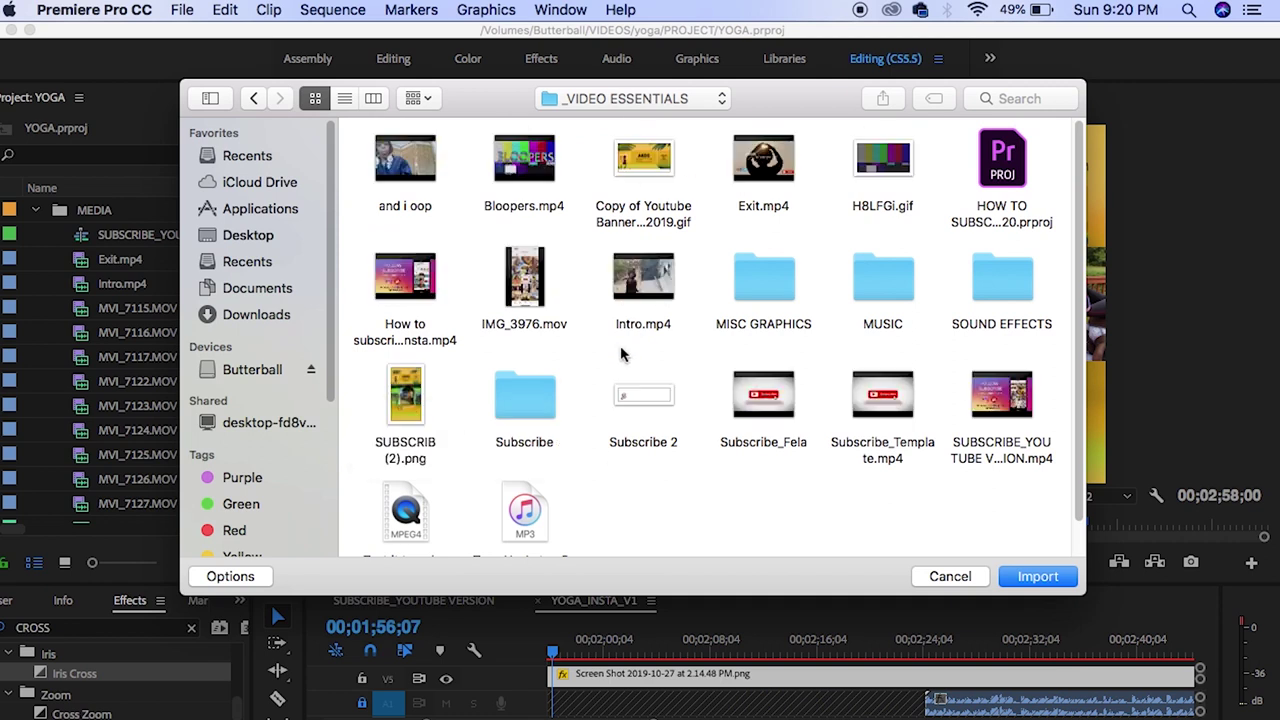
Look through the MISC GRAPHICS folder for an extra graphic and preview 0kVU5.gif
scroll(560, 360, "down", 3)
double_click(764, 175)
scroll(640, 340, "down", 4)
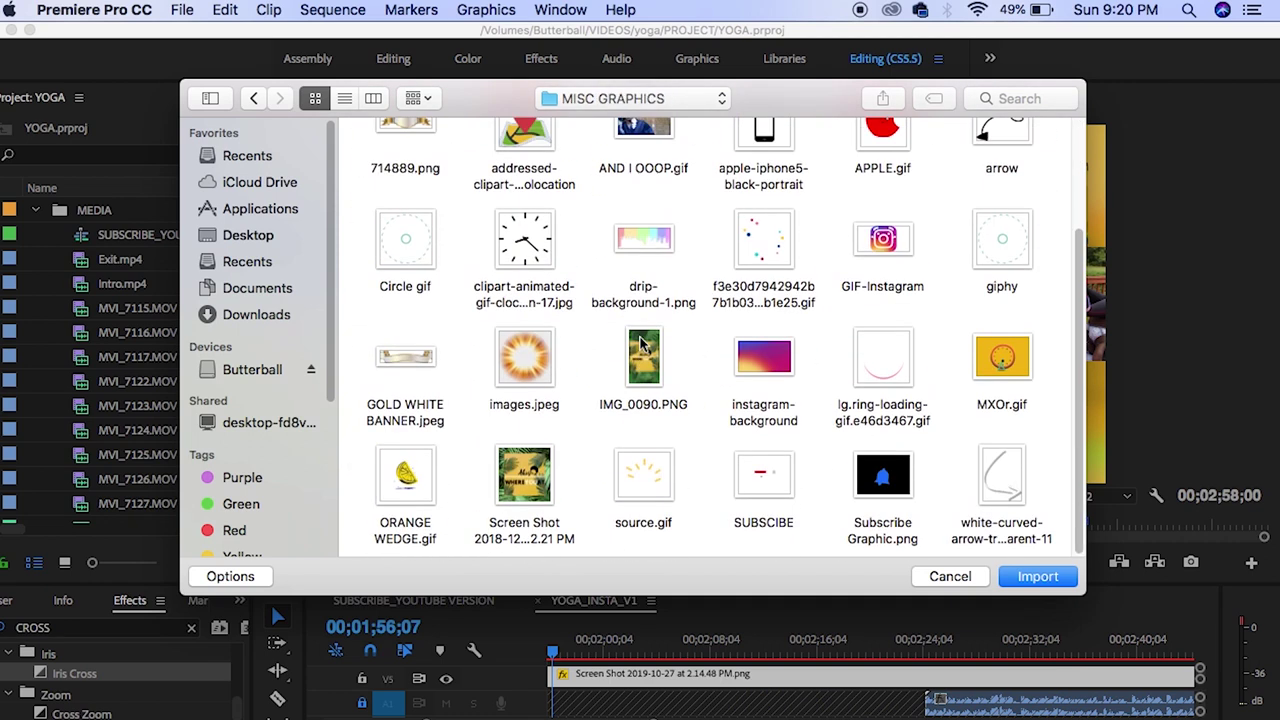
scroll(641, 344, "up", 3)
scroll(826, 377, "down", 4)
scroll(826, 377, "up", 3)
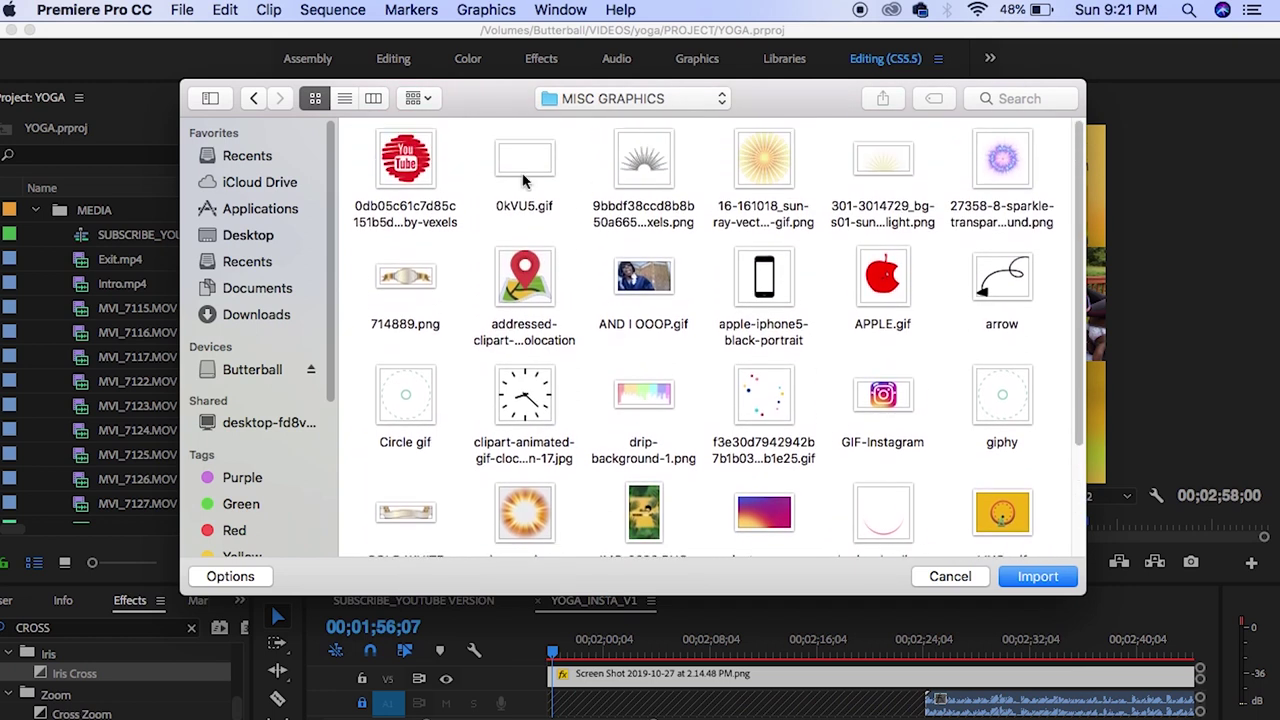
left_click(505, 140)
right_click(517, 155)
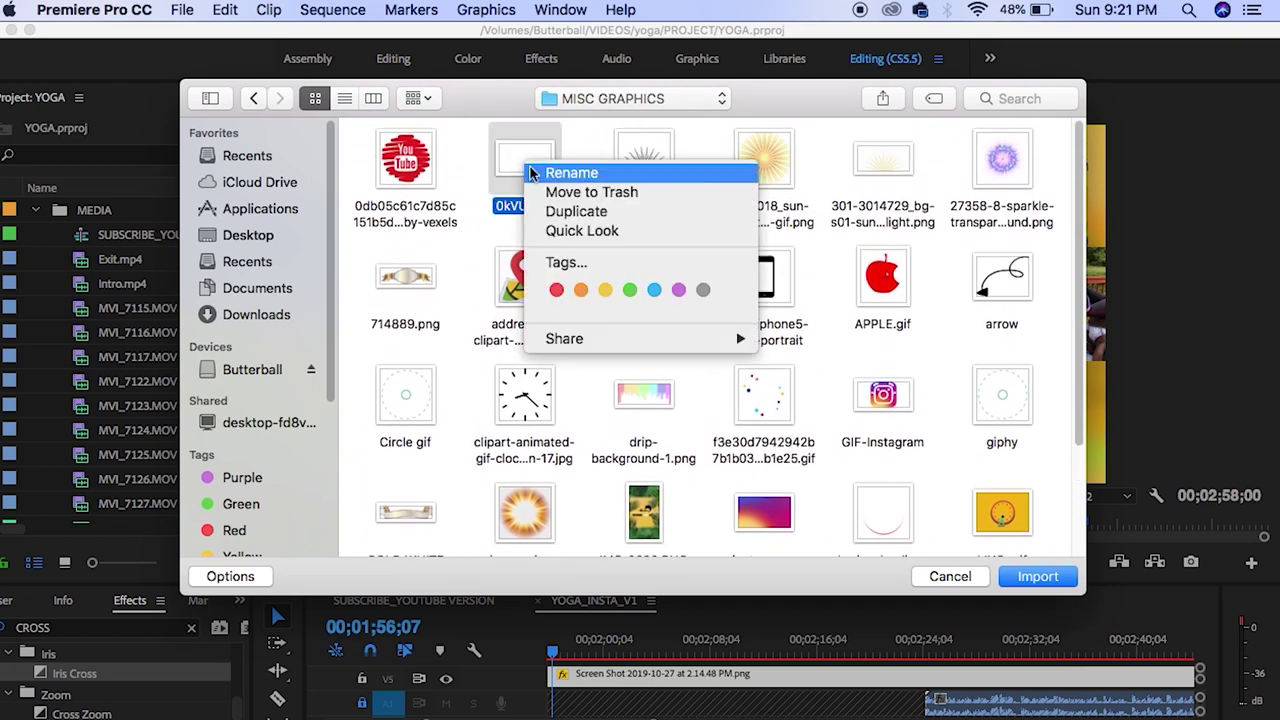
left_click(588, 232)
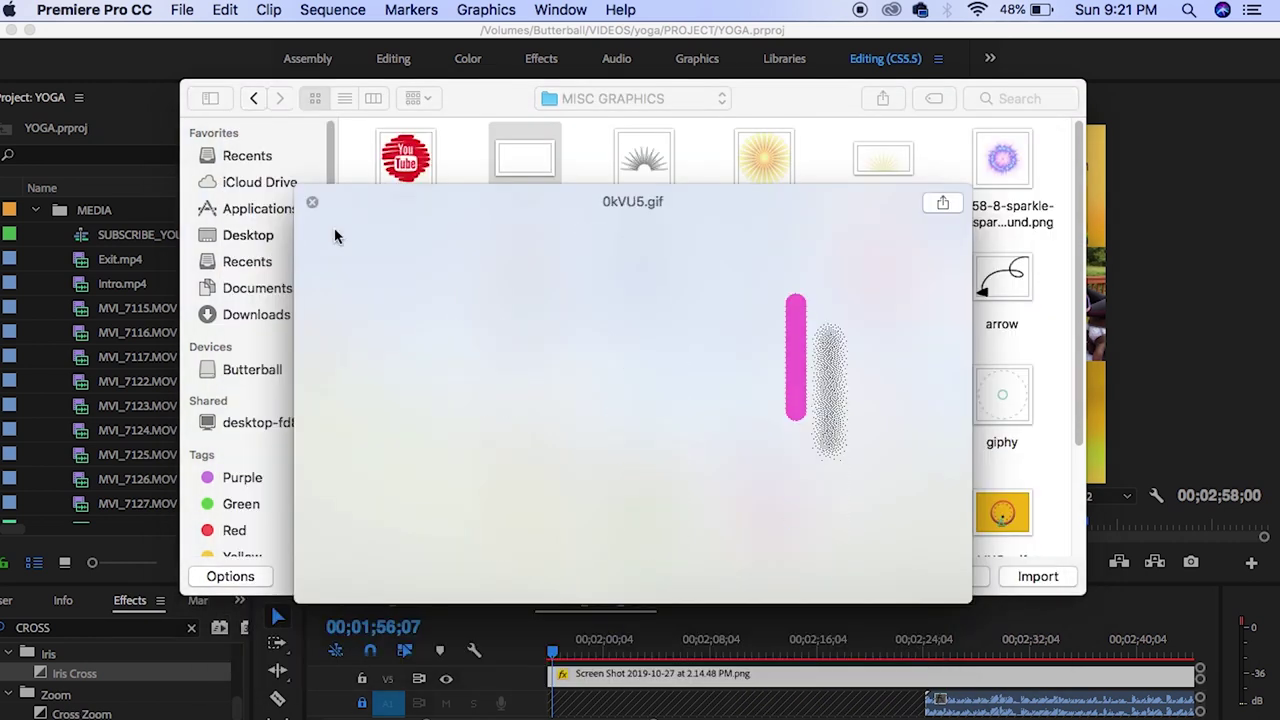
left_click(311, 203)
Return to the _VIDEO ESSENTIALS folder and import the Subscribe 2 GIF
scroll(548, 362, "down", 3)
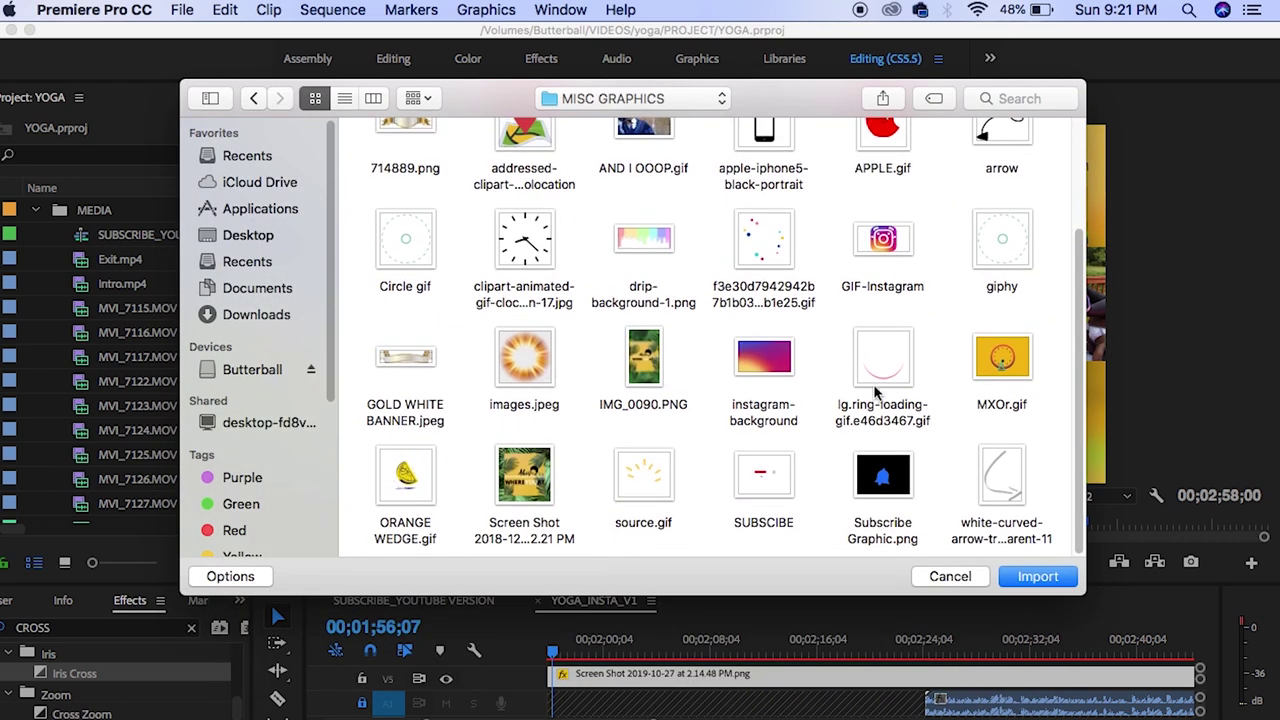
scroll(868, 385, "up", 3)
key("super+bracketleft")
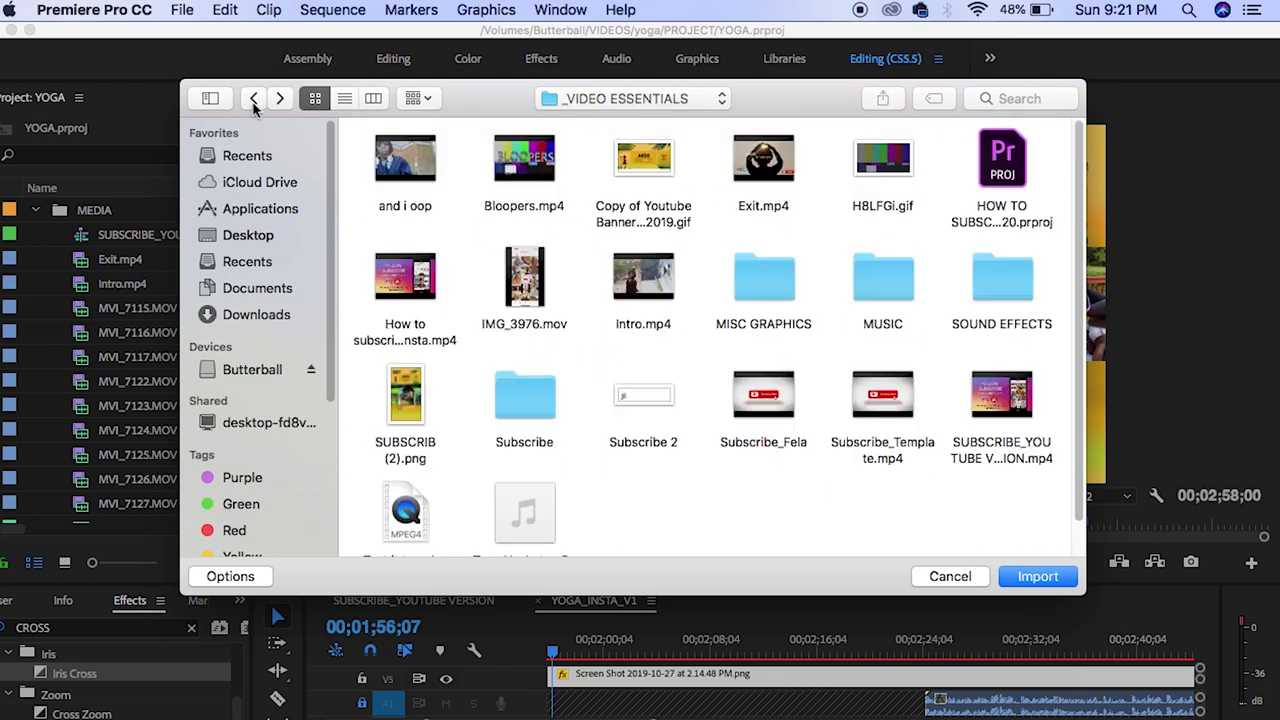
double_click(640, 405)
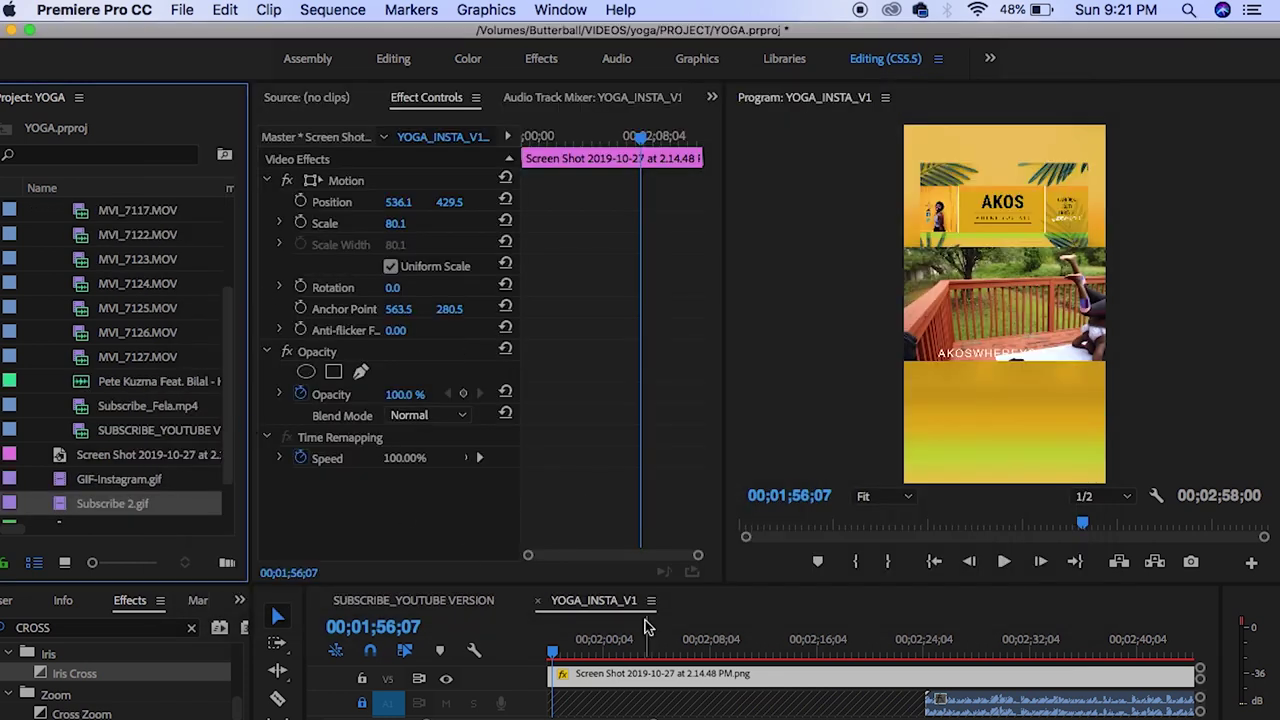
Place Subscribe 2.gif on track V6 above the banner near 00;01;56 and play it
scroll(557, 676, "up", 1)
scroll(82, 508, "up", 4)
scroll(84, 360, "down", 6)
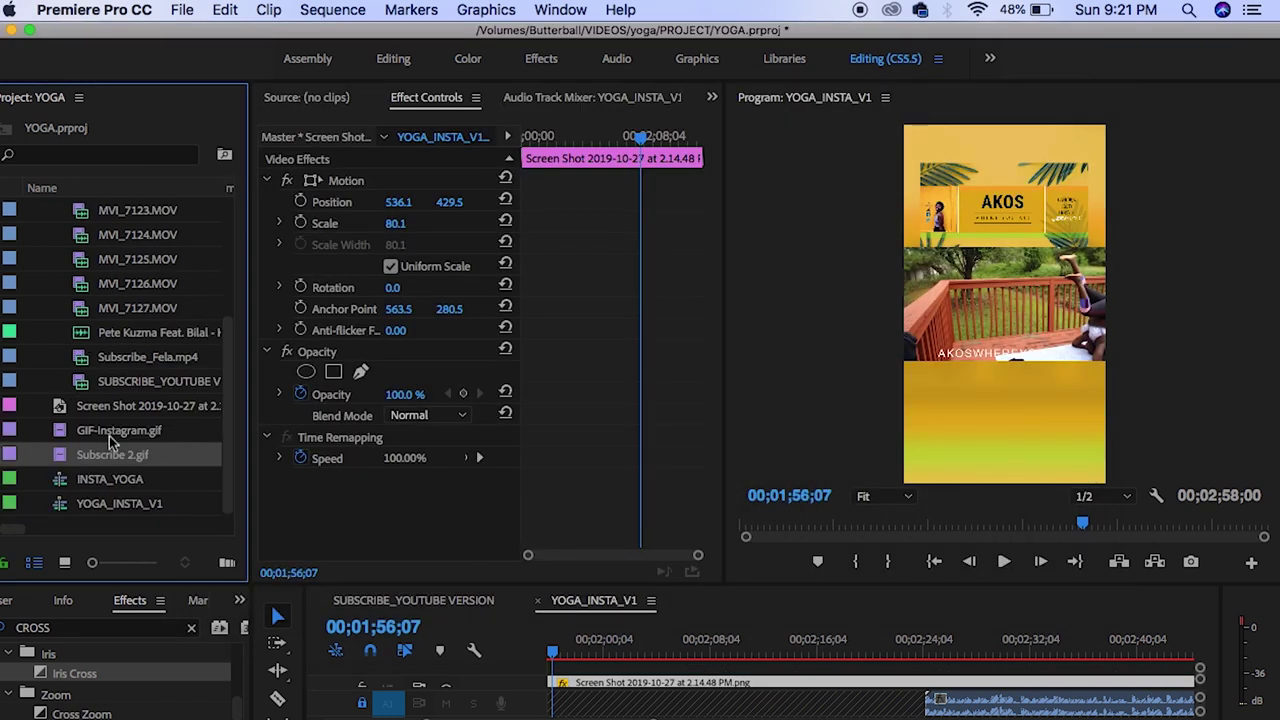
left_click_drag(553, 602, 572, 678)
scroll(573, 688, "down", 1)
scroll(572, 678, "up", 2)
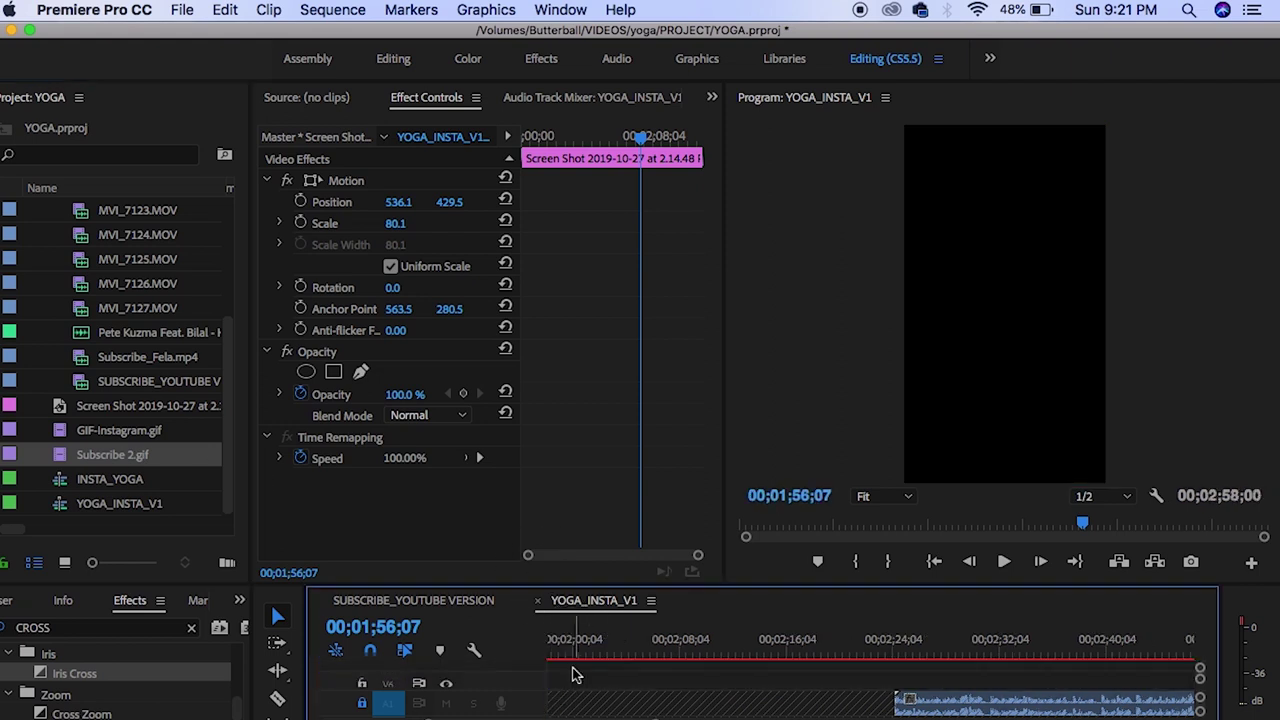
scroll(573, 672, "down", 1)
key("space")
key("space")
key("=")
key("=")
key("=")
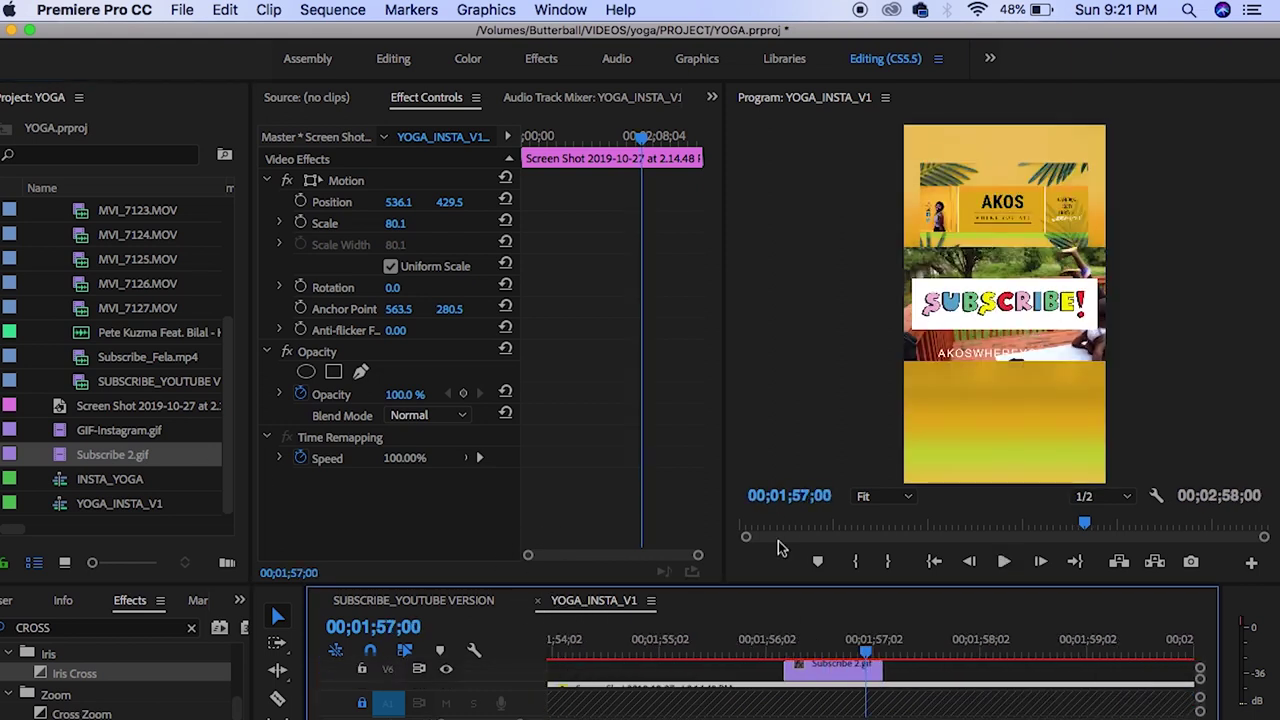
Enlarge the timeline area and move the Subscribe 2.gif clip on V6 to the very start of the sequence
left_click_drag(783, 505, 783, 362)
left_click_drag(818, 462, 516, 448)
scroll(661, 533, "left", 5)
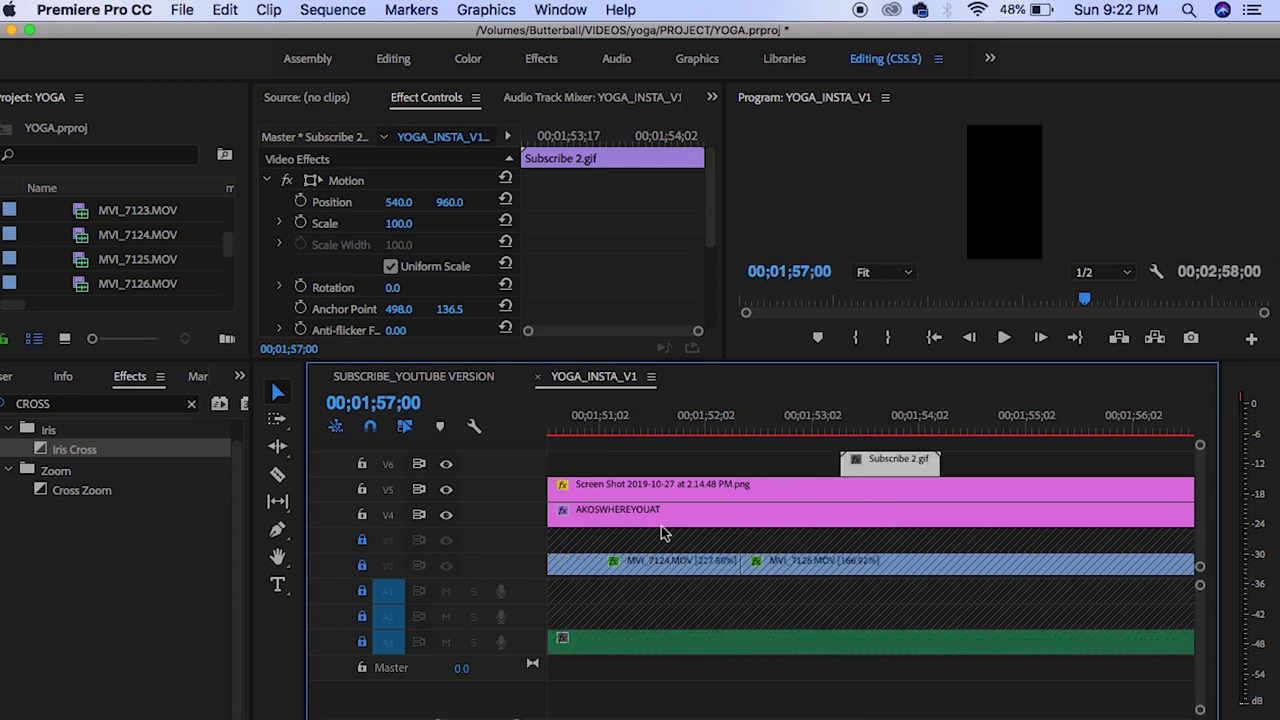
scroll(935, 478, "right", 5)
left_click_drag(945, 460, 550, 464)
key("minus")
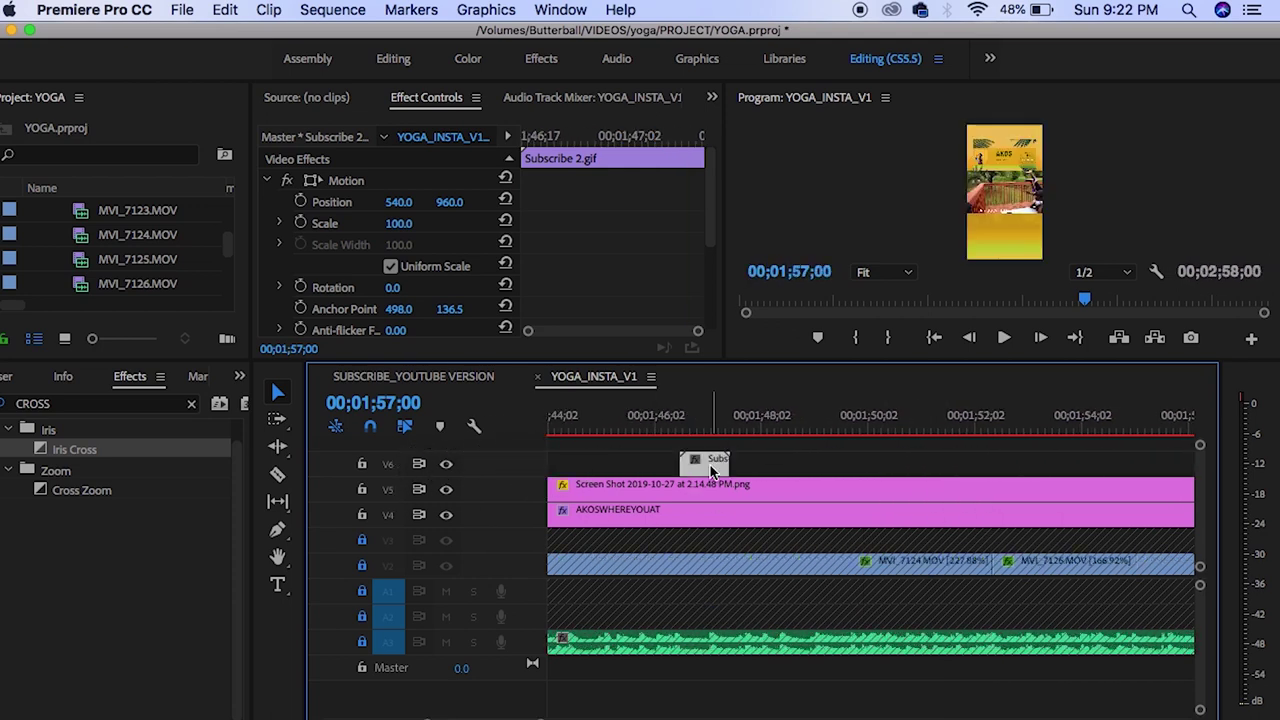
key("minus")
key("minus")
key("minus")
key("minus")
key("minus")
key("minus")
left_click_drag(713, 472, 548, 466)
key("equal")
key("equal")
key("equal")
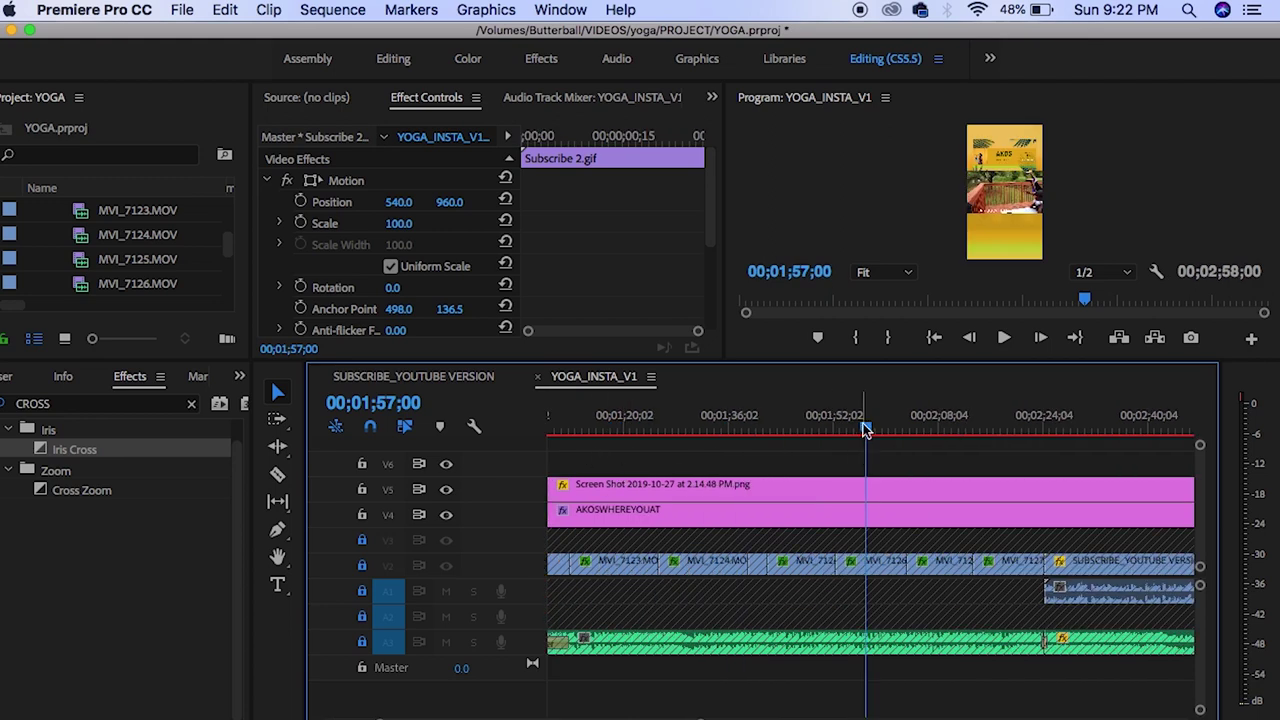
Try to extend the Subscribe 2.gif clip at the sequence start, and lock tracks V4 and V5
key("Home")
key("equal")
mouse_move(570, 463)
left_mouse_down()
mouse_move(676, 470)
mouse_move(594, 460)
left_mouse_up()
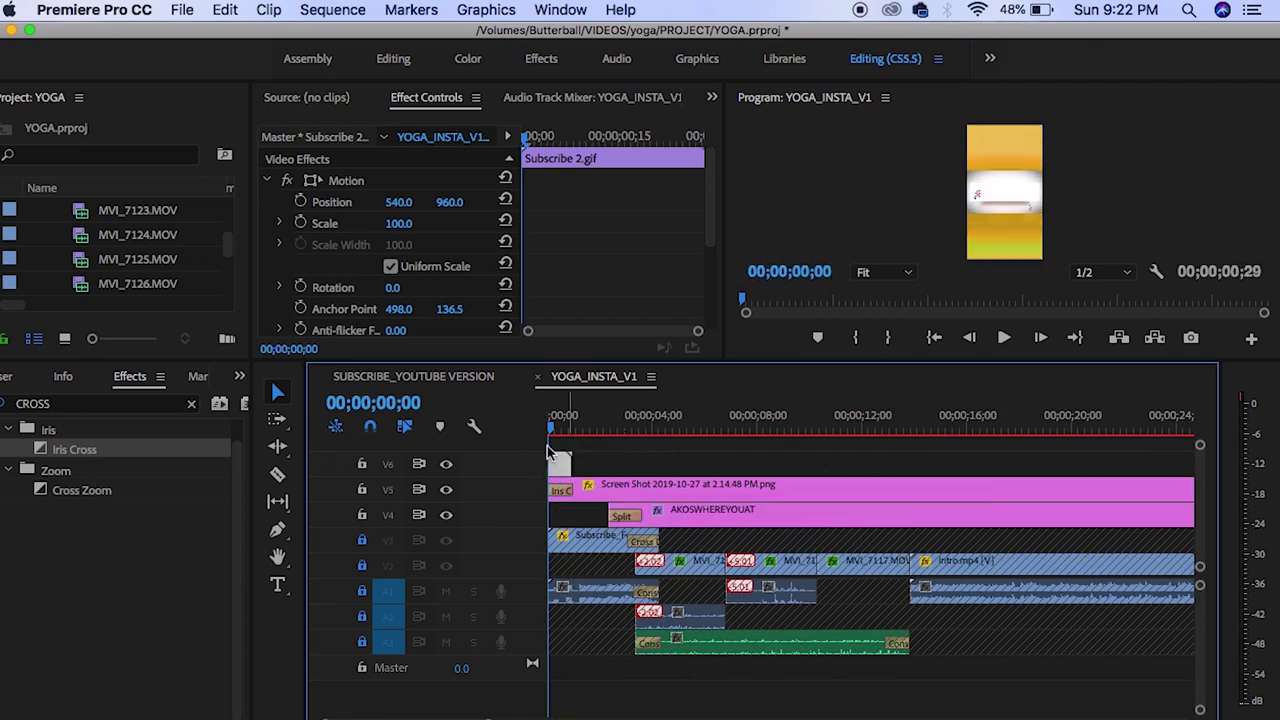
left_click(362, 514)
left_click(362, 489)
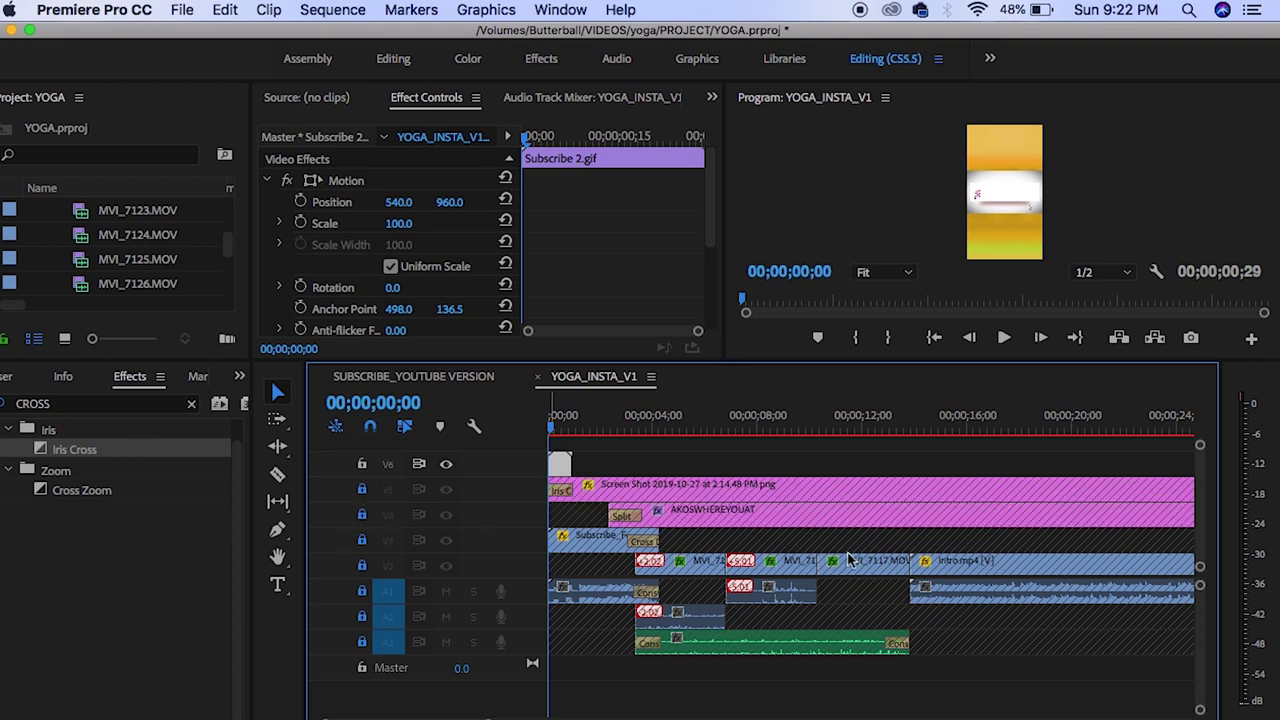
Enlarge the preview, move the Subscribe 2 GIF below the video to a vertical position of about 1493.8, and scale it to 78.4
left_click_drag(822, 405, 822, 702)
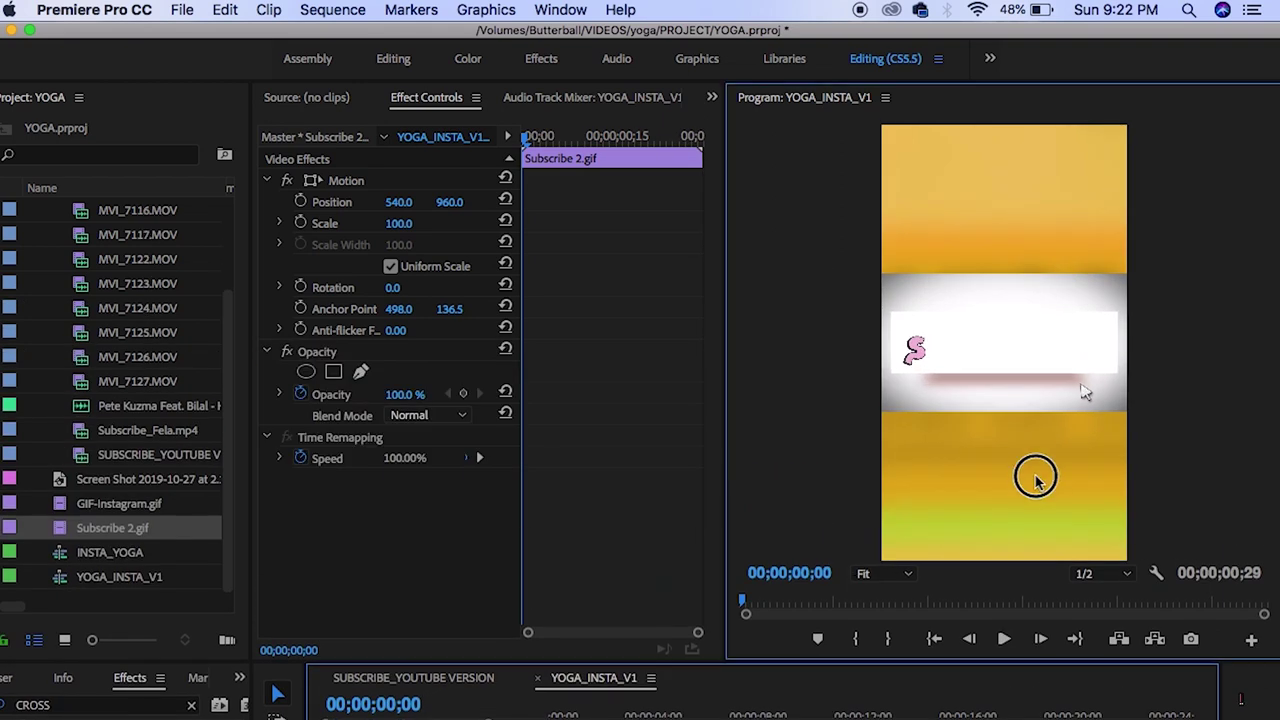
left_click(996, 347)
left_click_drag(926, 363, 937, 449)
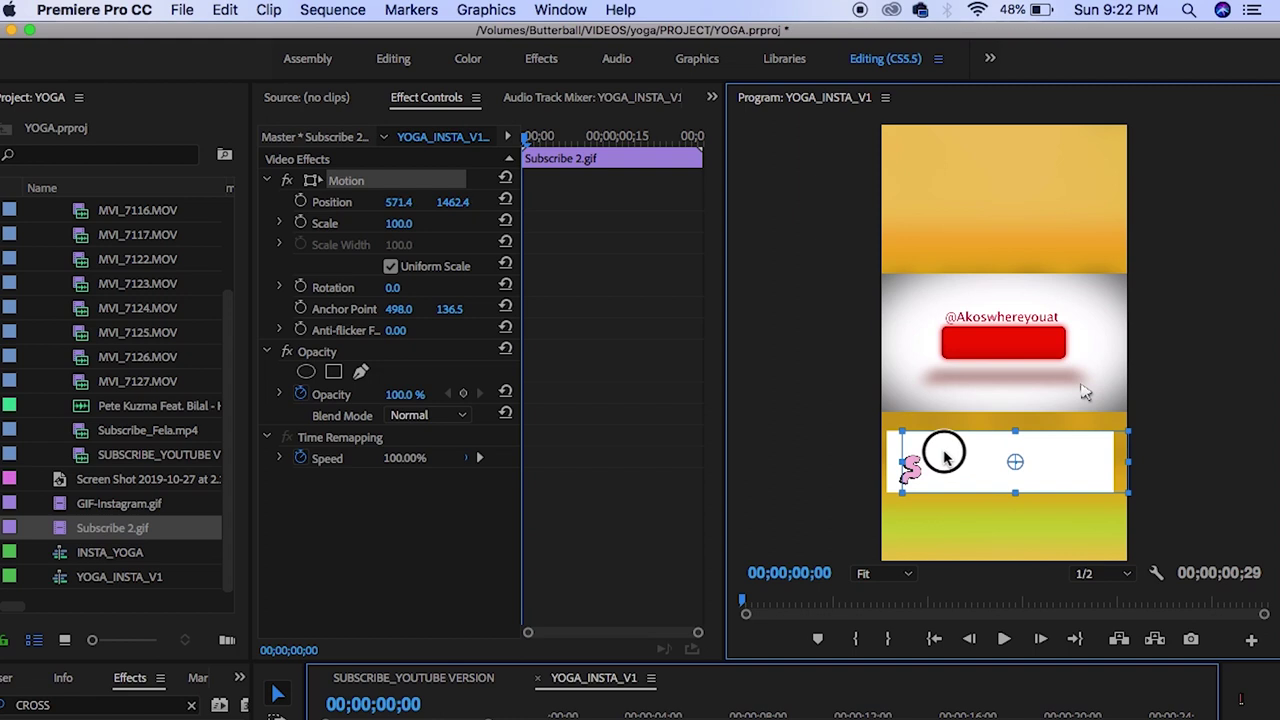
left_click_drag(1099, 454, 1042, 467)
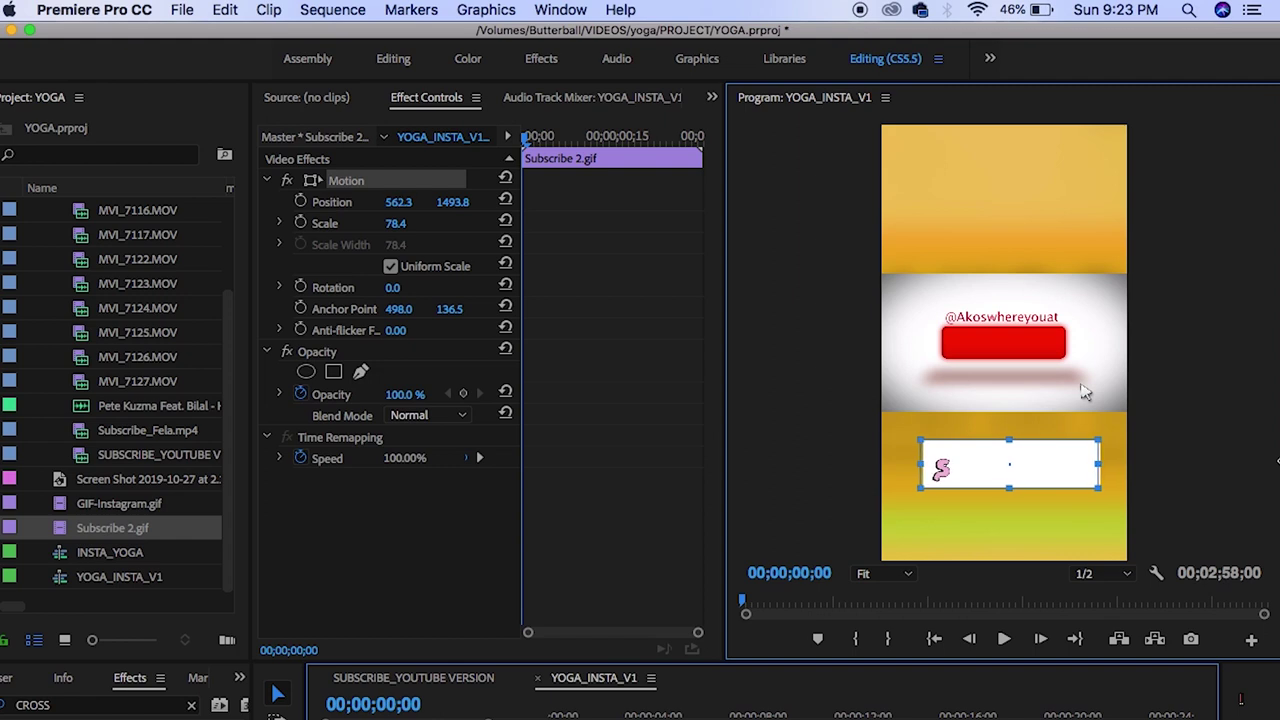
Play the opening with the repositioned GIF, and place the playhead at 00;00;01;18 in the timeline
left_click(1004, 639)
left_click_drag(751, 662, 751, 385)
scroll(574, 532, "up", 2)
left_click(591, 477)
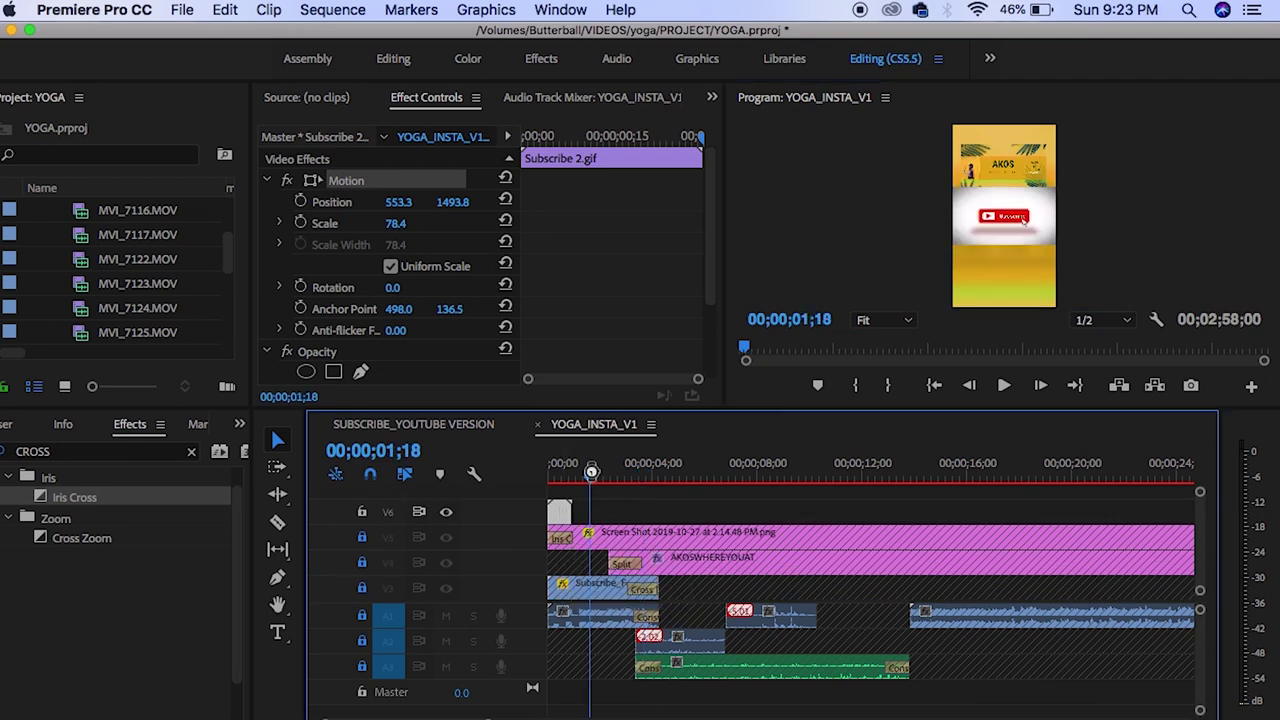
key("super+v")
key("super+z")
scroll(760, 604, "left", 10)
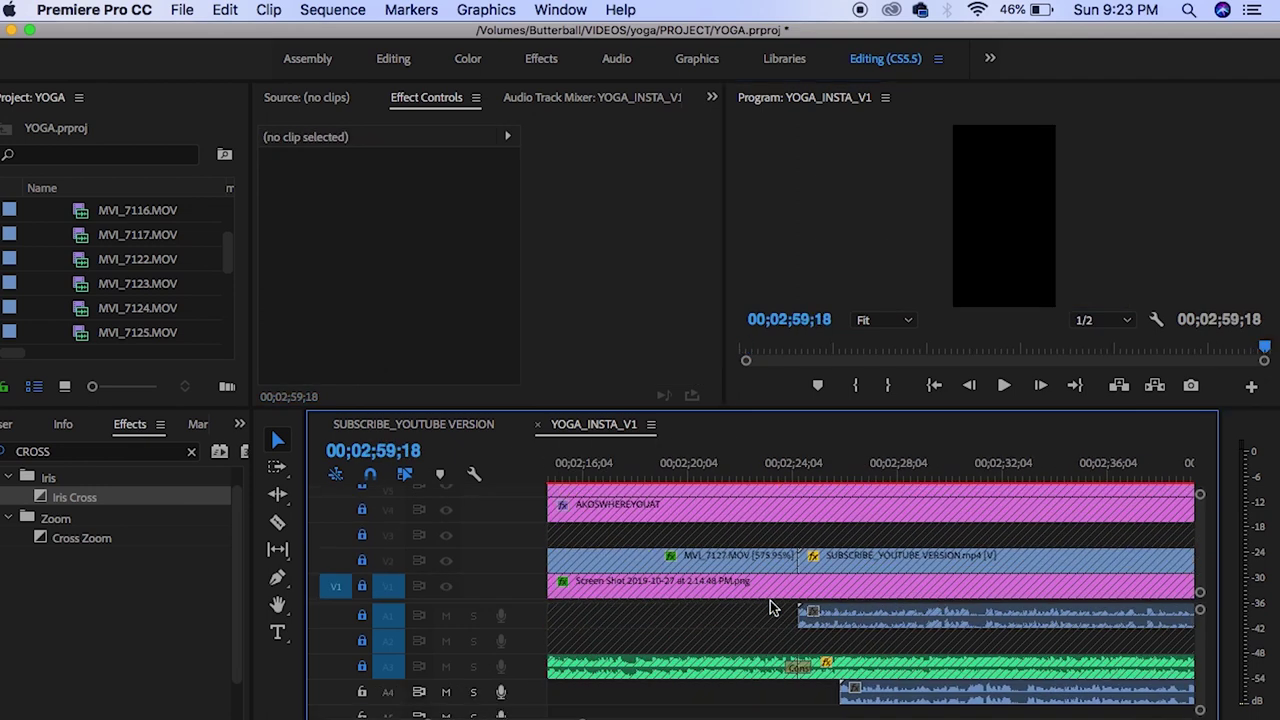
scroll(459, 550, "up", 2)
left_click(557, 470)
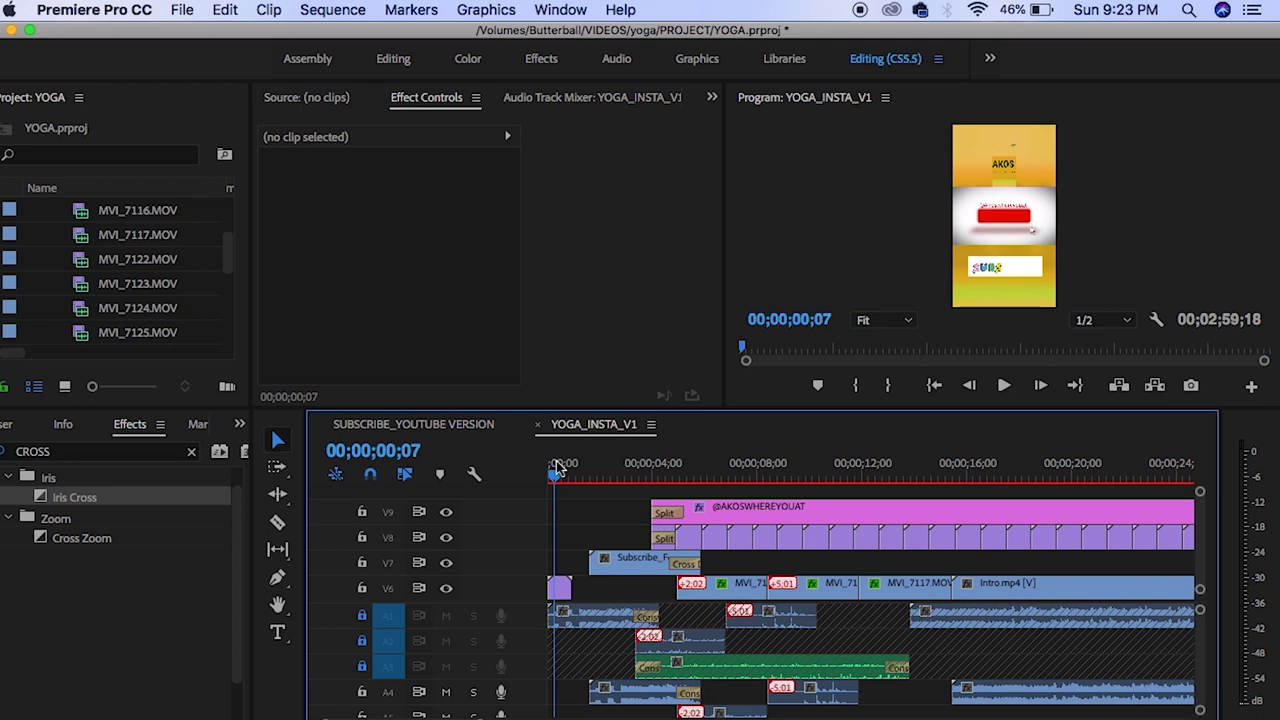
key("space")
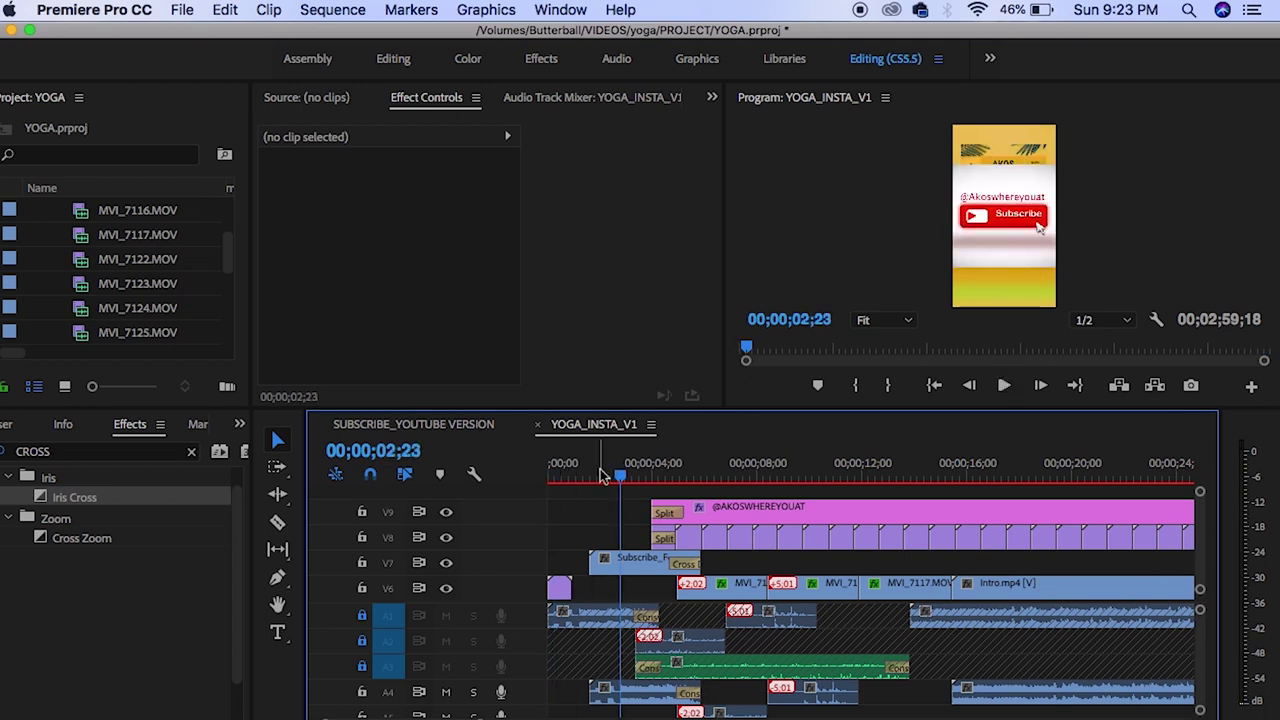
Copy the Subscribe 2.gif clip on V6 and paste it at 00;00;01;18
scroll(543, 603, "down", 3)
scroll(543, 603, "up", 3)
left_click(561, 518)
right_click(561, 518)
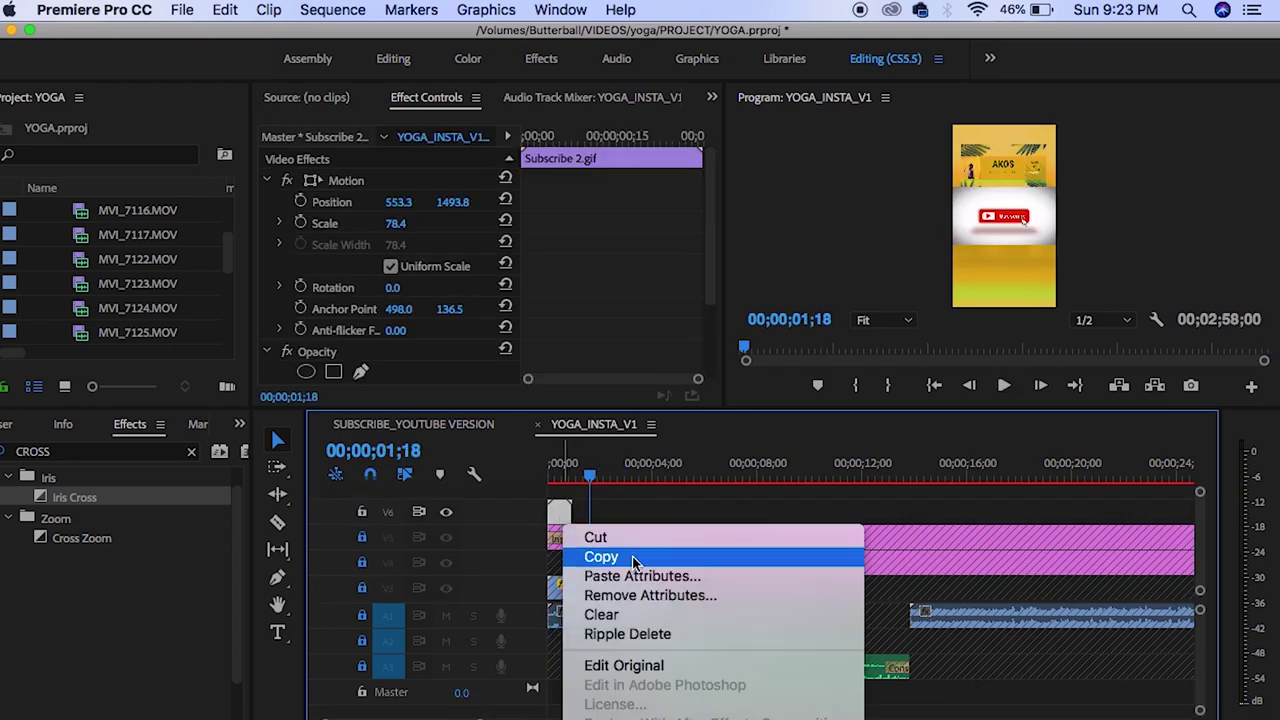
left_click(585, 553)
key("super+v")
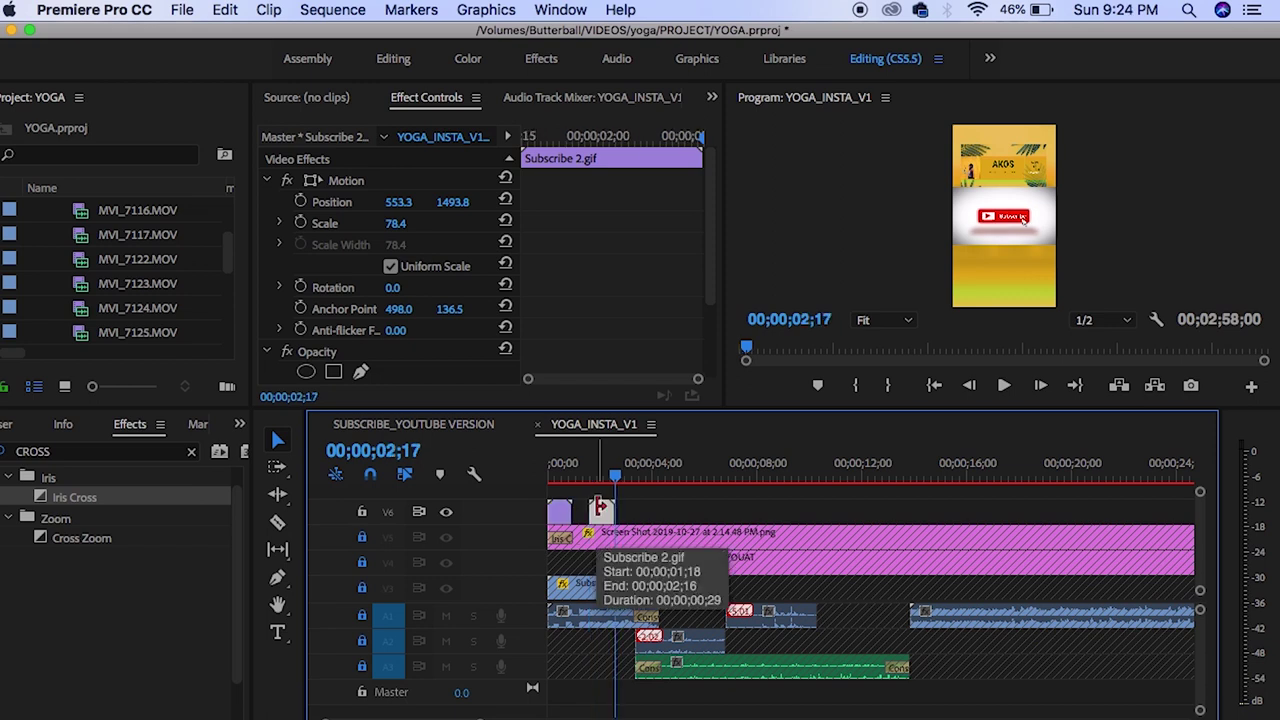
Butt the second Subscribe 2.gif clip against the first, paste a third copy directly after it, and play the result
left_click_drag(600, 510, 548, 476)
key("super+v")
left_click(630, 513)
left_click(1001, 386)
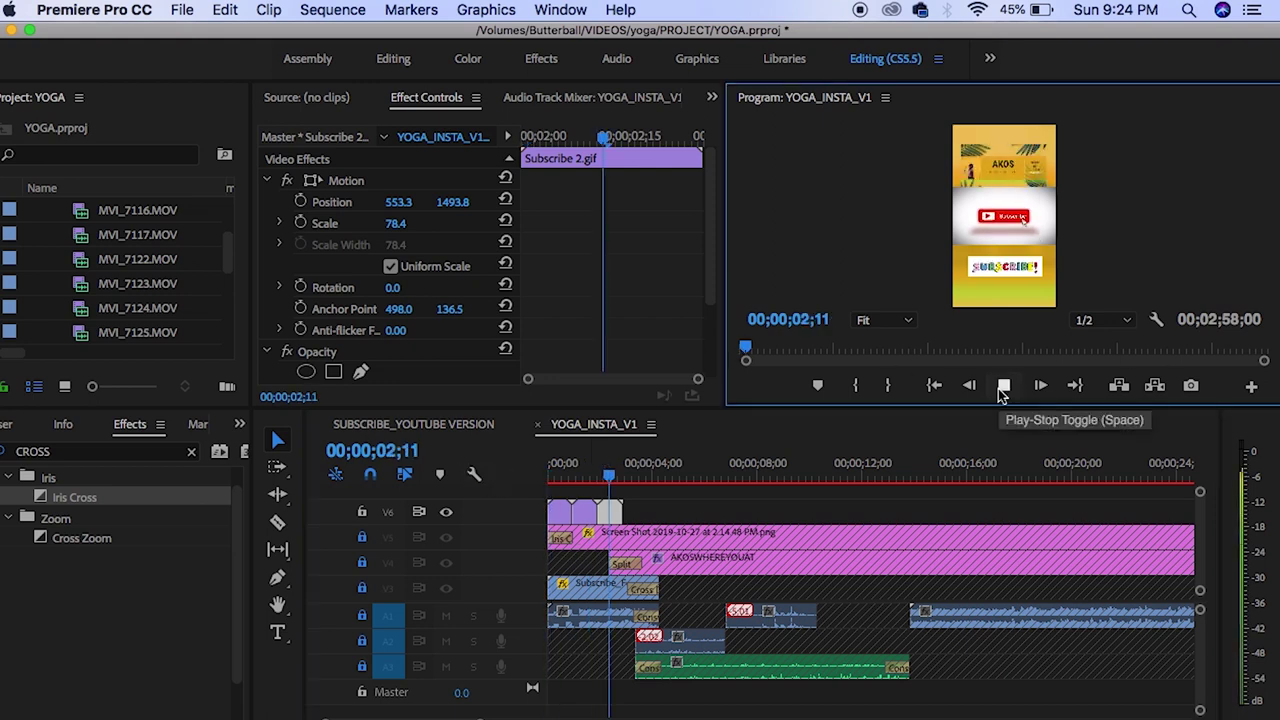
left_click(1001, 386)
Search the effects for COLOR and look through the Color Correction, Image Control, Keying and Obsolete effects
double_click(100, 451)
type("COLOR")
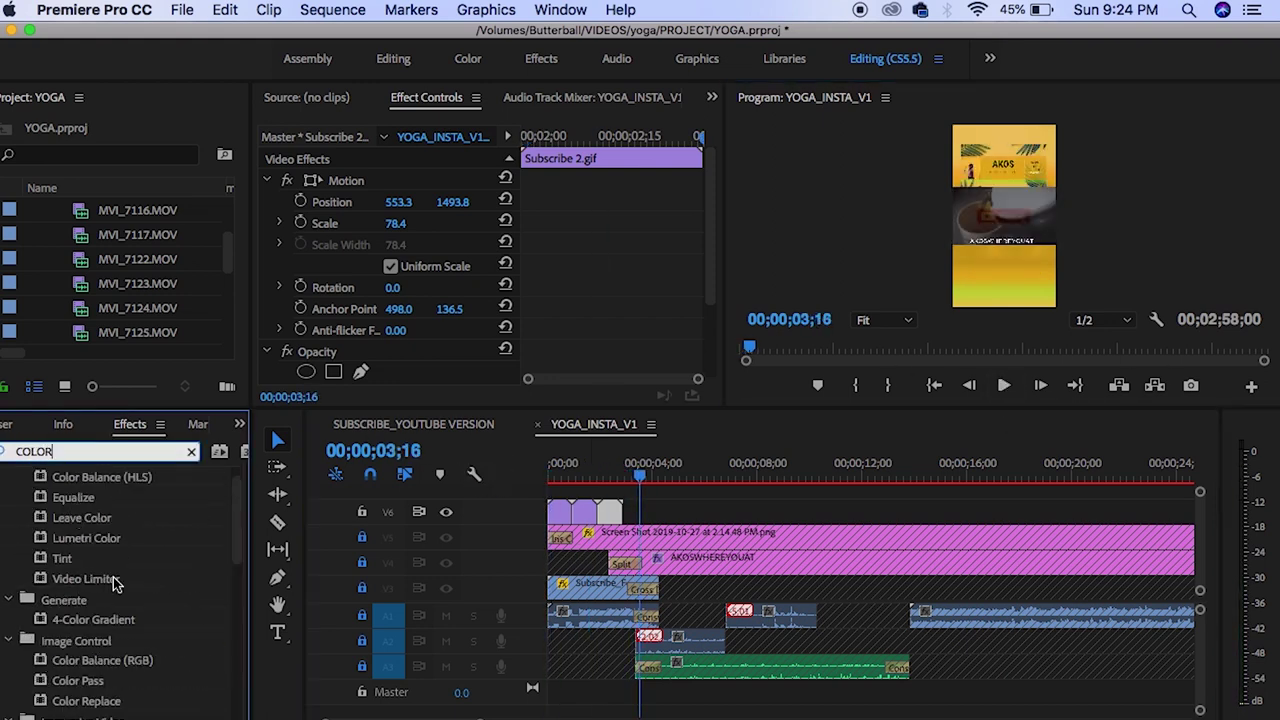
scroll(113, 583, "up", 10)
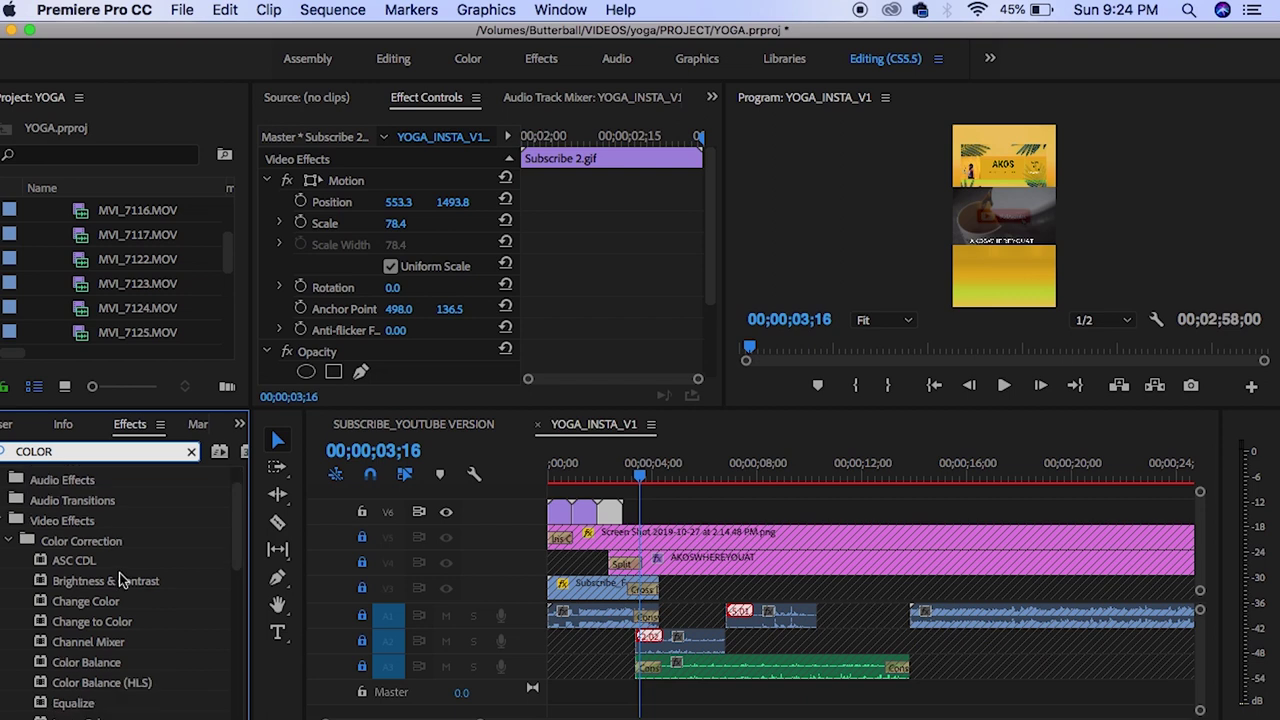
scroll(120, 581, "down", 12)
scroll(120, 580, "down", 10)
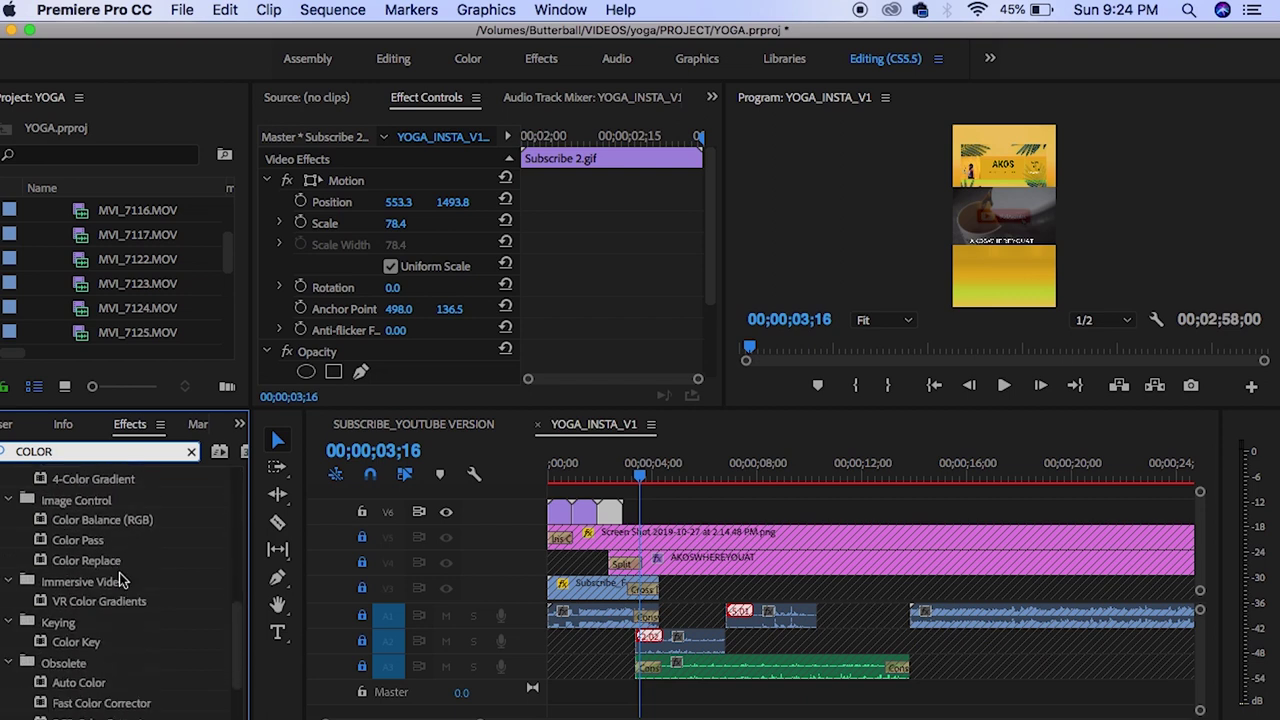
scroll(120, 578, "up", 5)
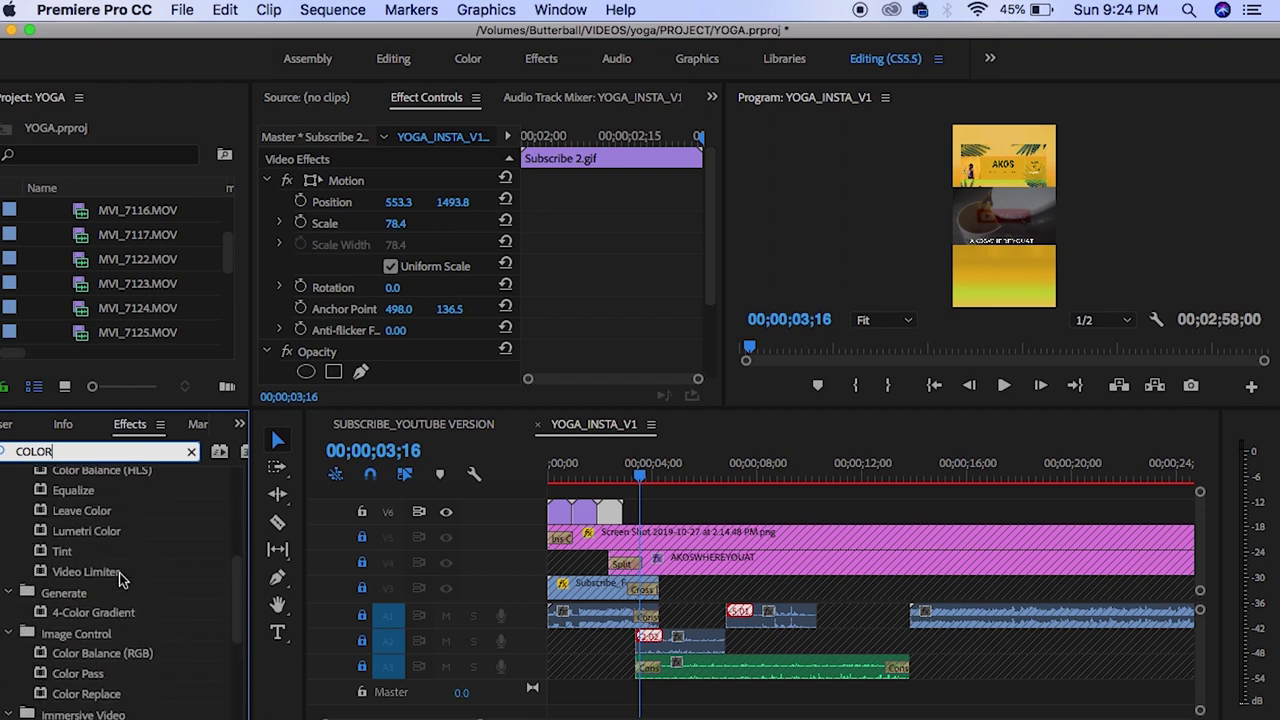
Enlarge the preview at 00;00;01;13, try the Saturation blend mode on the second Subscribe 2.gif clip, and set it to Multiply
left_click(583, 511)
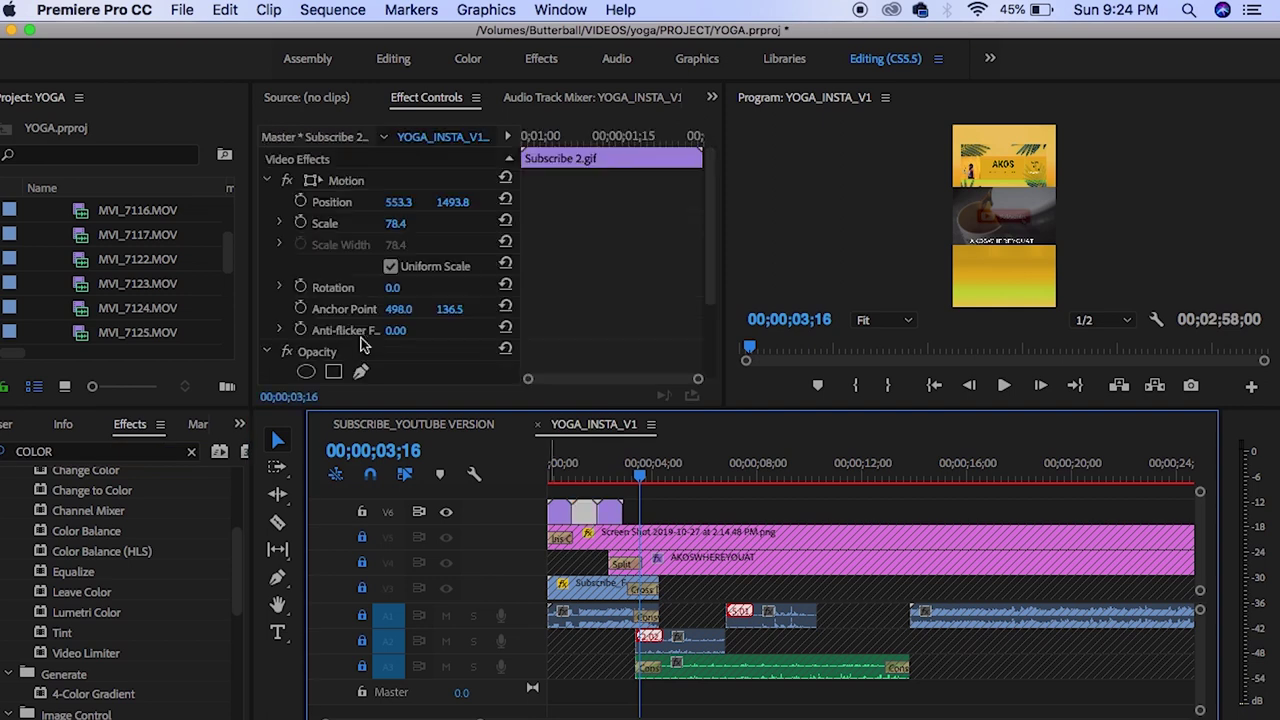
left_click(586, 475)
left_click_drag(851, 412, 851, 587)
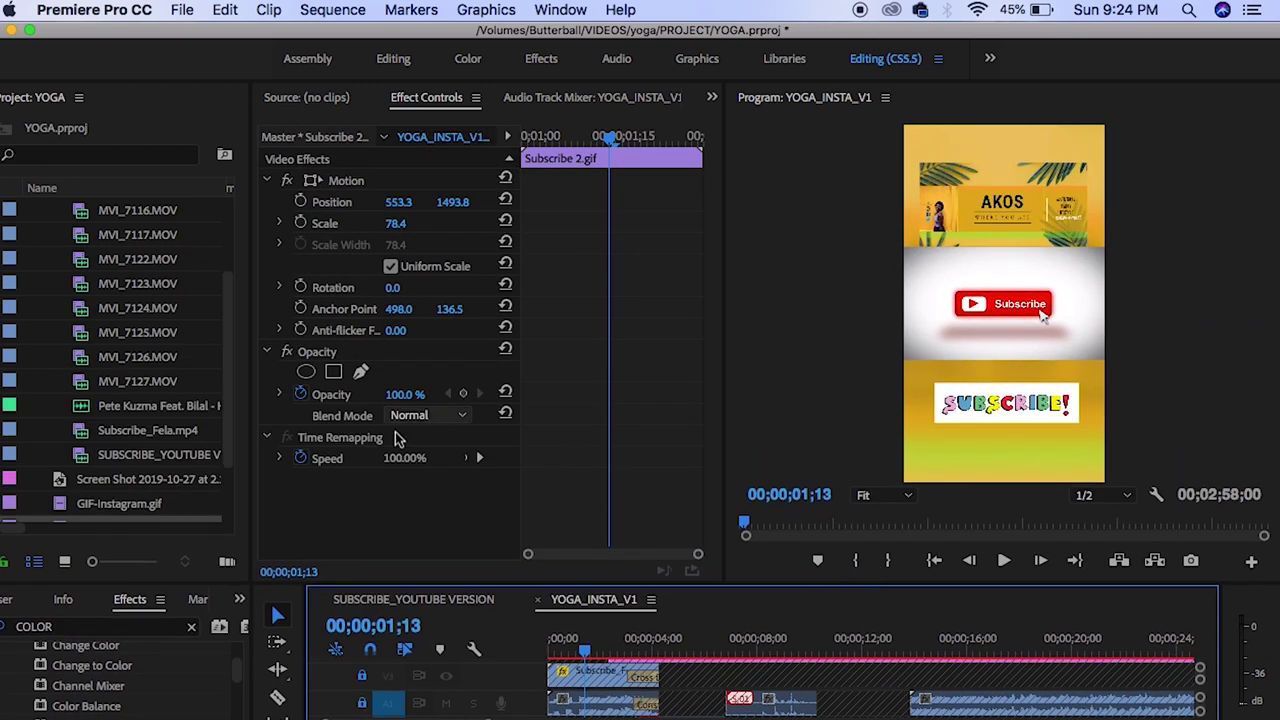
left_click(469, 422)
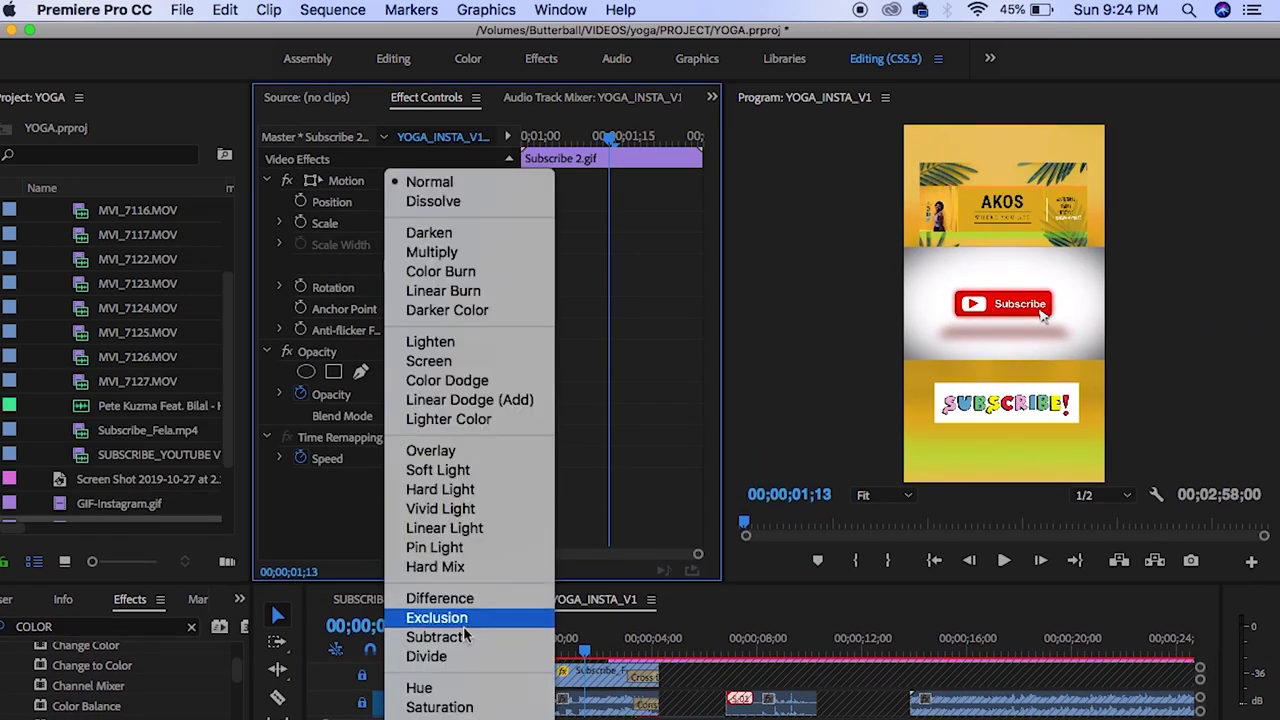
left_click(440, 707)
left_click(430, 415)
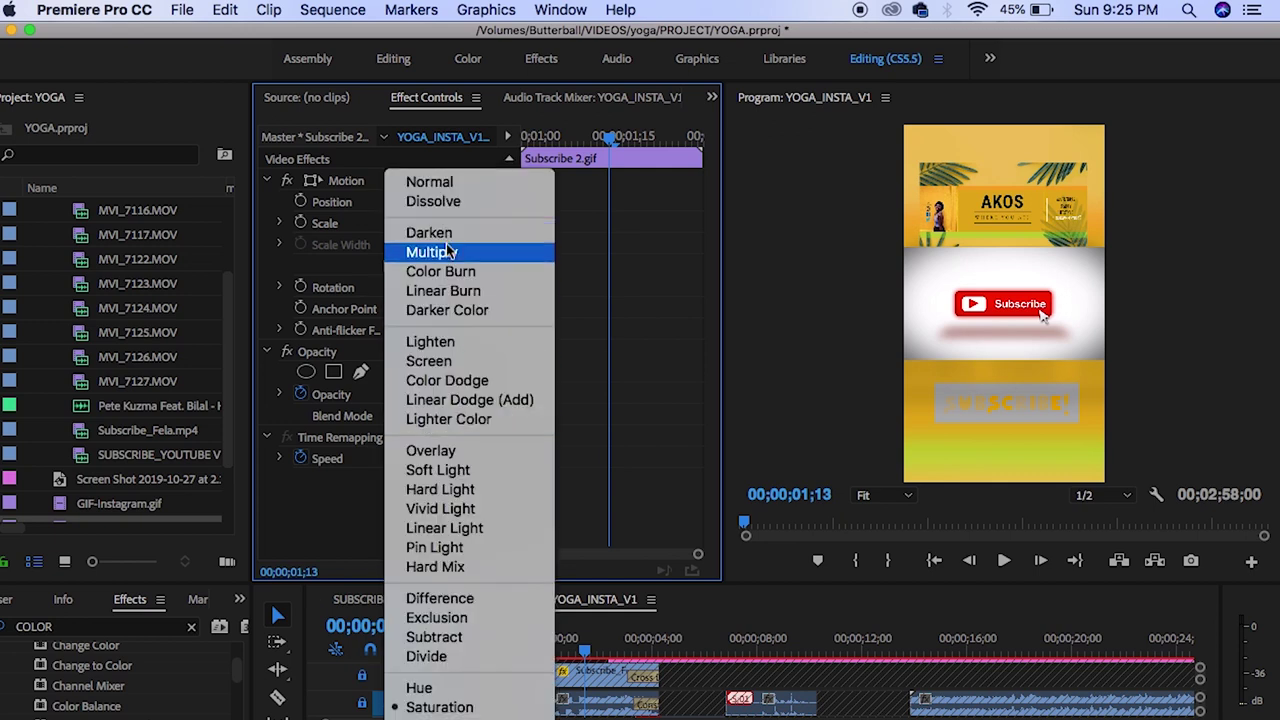
left_click(447, 257)
Play the sequence from the start to 00;00;02;02 to check the second GIF clip's blending
left_click(469, 645)
key("Home")
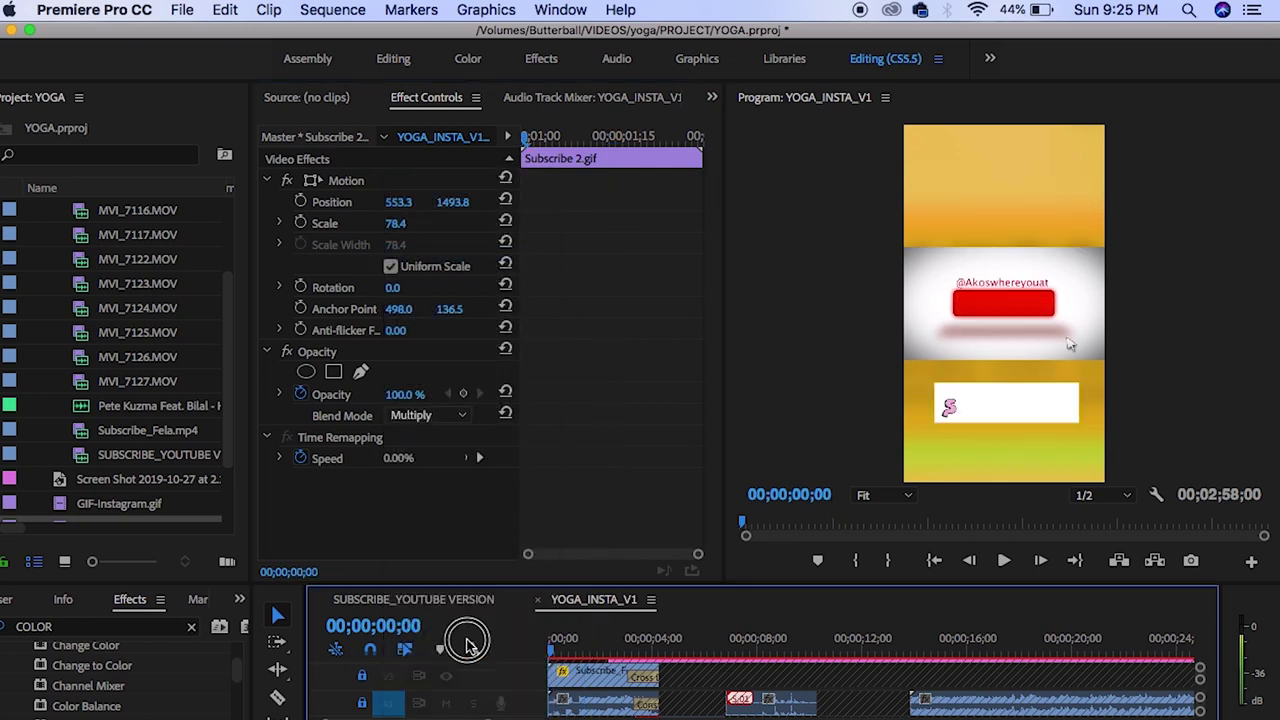
left_click(1001, 568)
key("space")
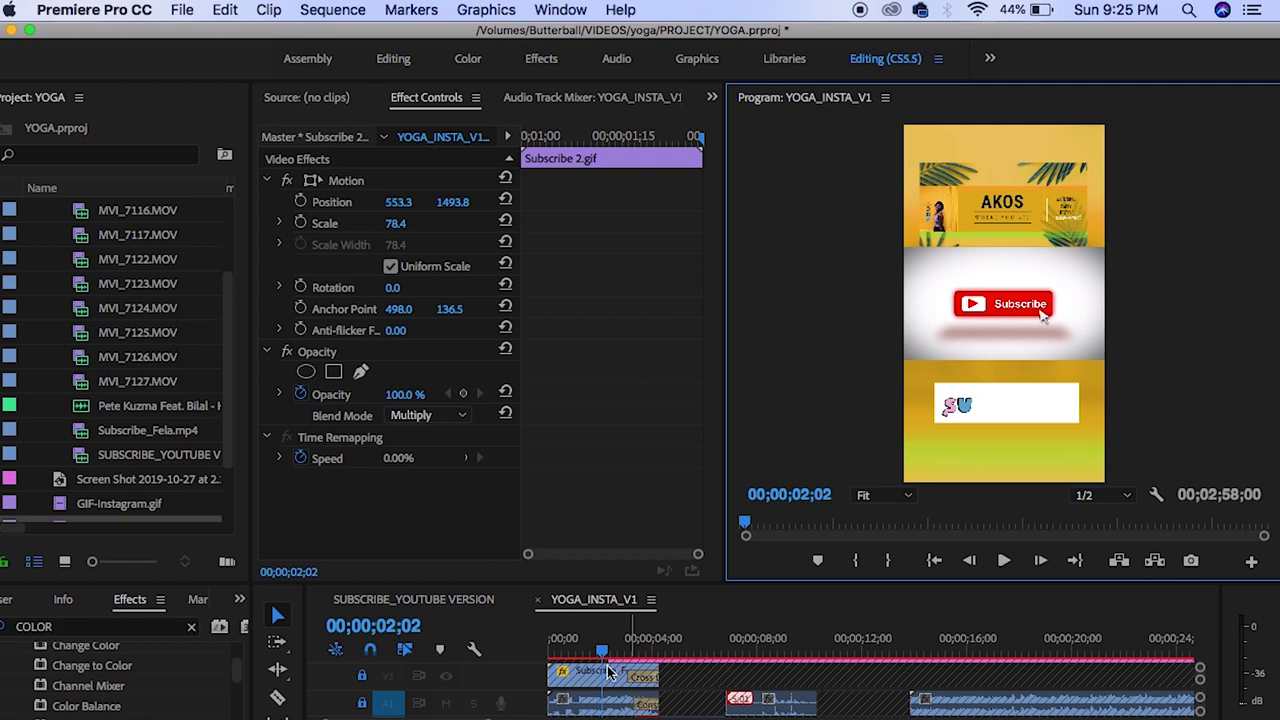
Try the blend modes Vivid Light, Luminosity, Color Dodge and Difference on the third Subscribe 2.gif clip, and play from the start
left_click(612, 682)
left_click(465, 420)
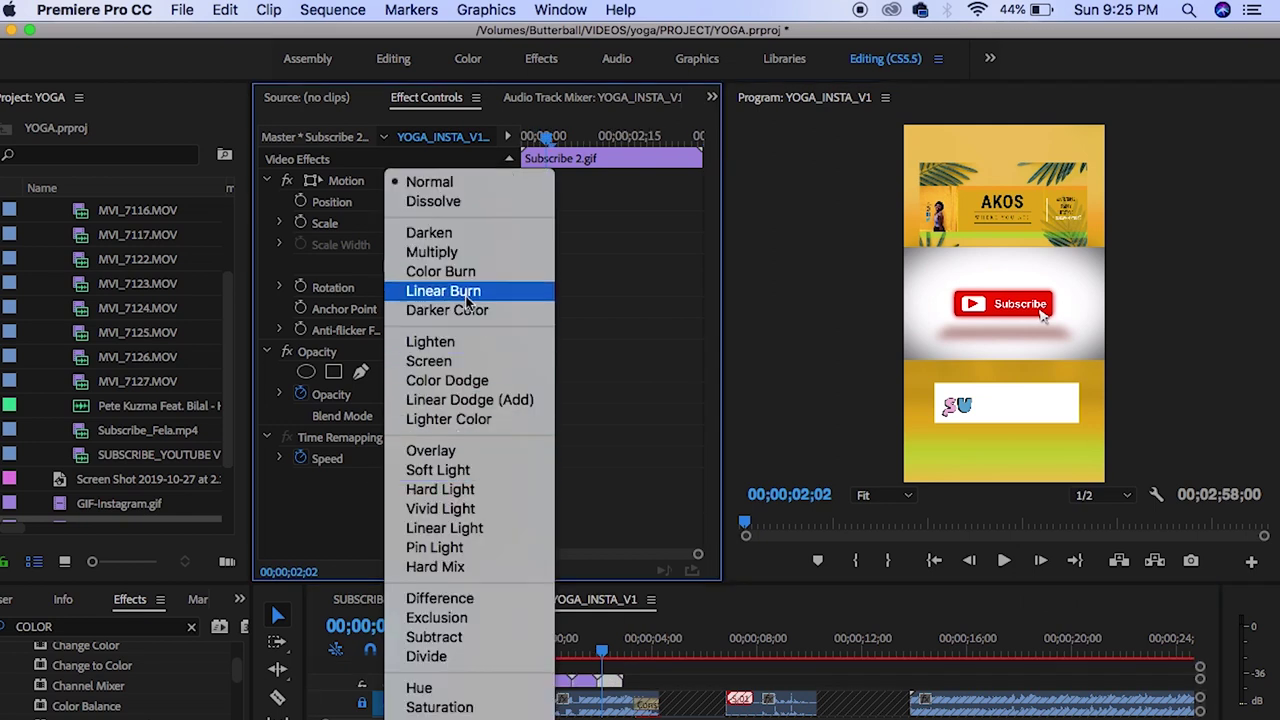
left_click(465, 510)
left_click(440, 420)
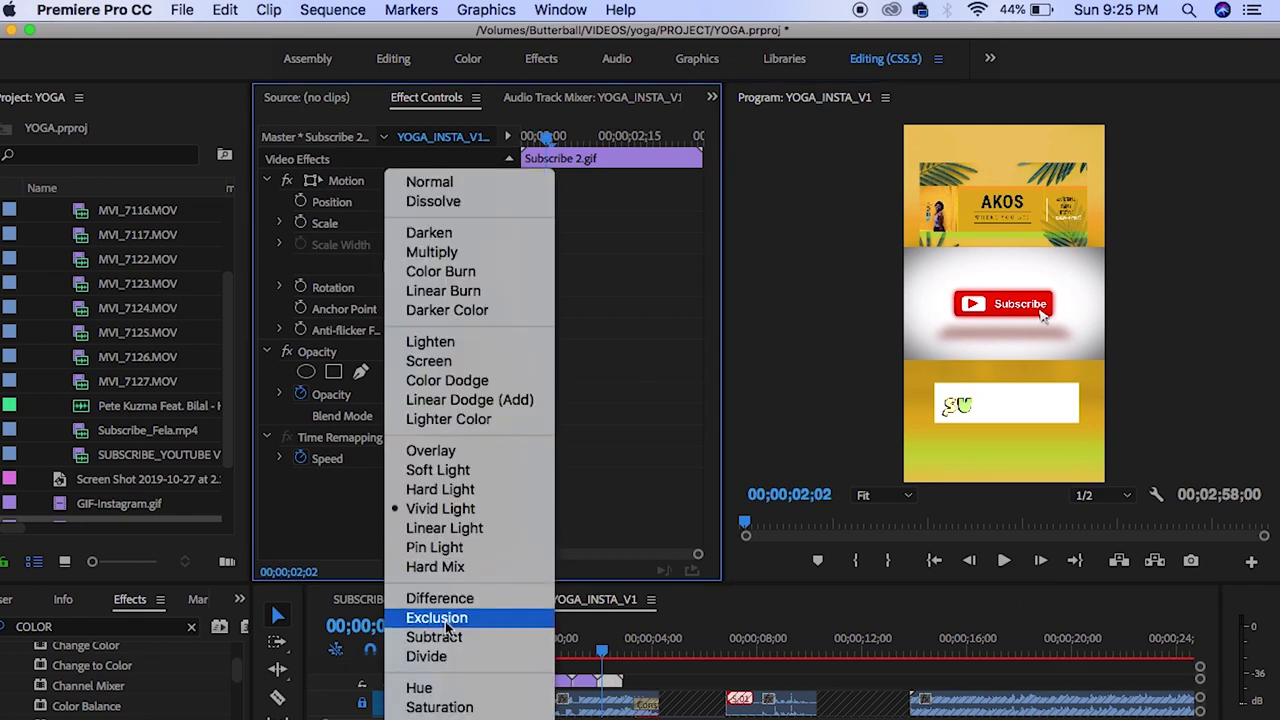
left_click(465, 712)
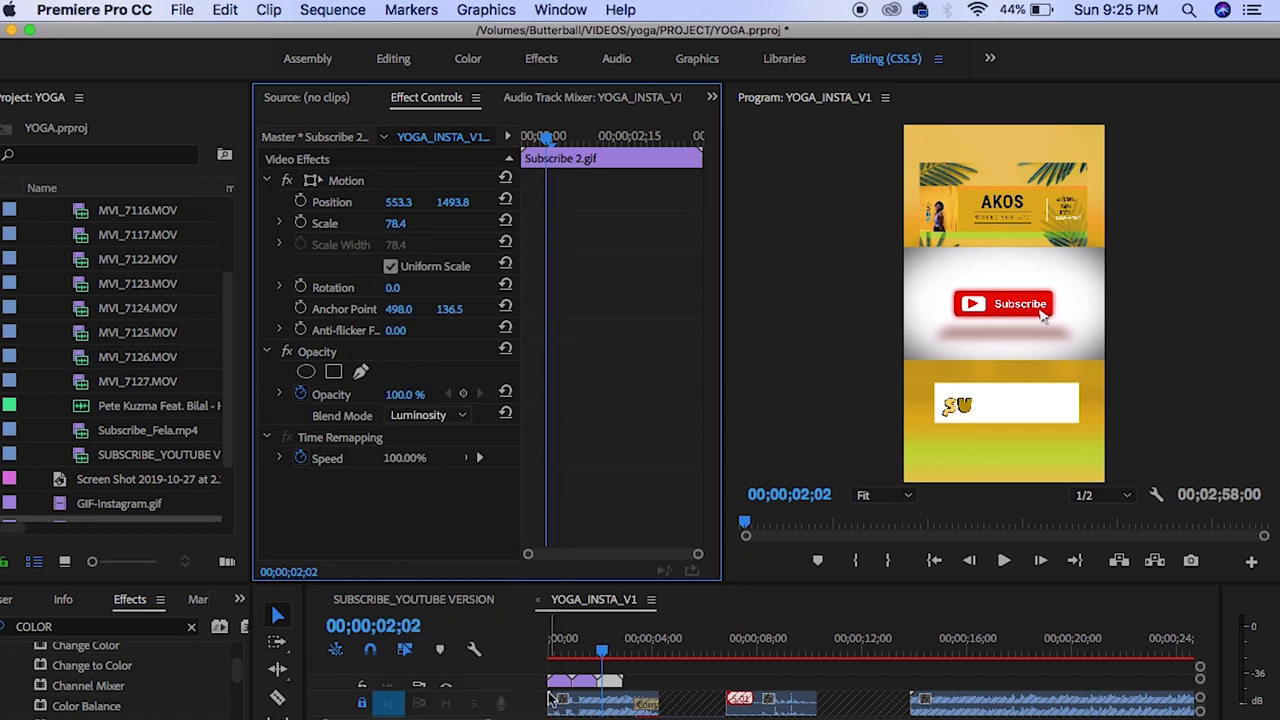
left_click(468, 424)
left_click(447, 380)
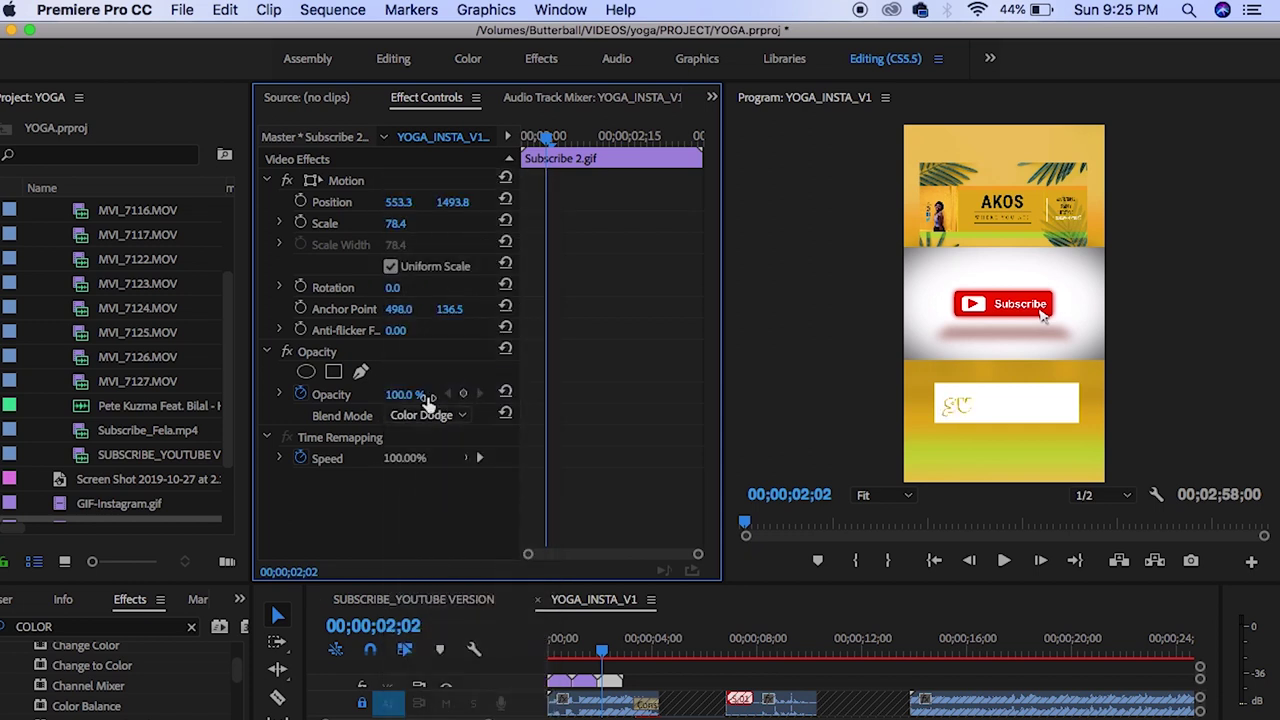
left_click(440, 416)
left_click(460, 599)
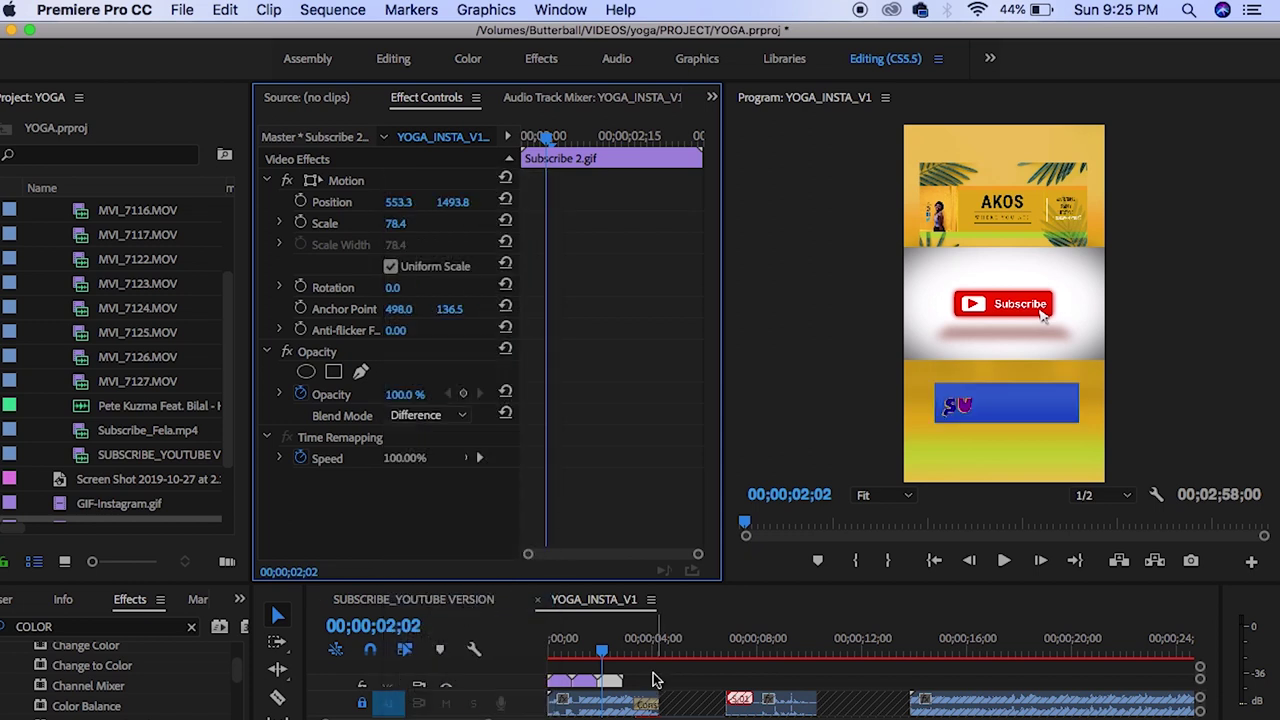
key("Home")
left_click(1003, 561)
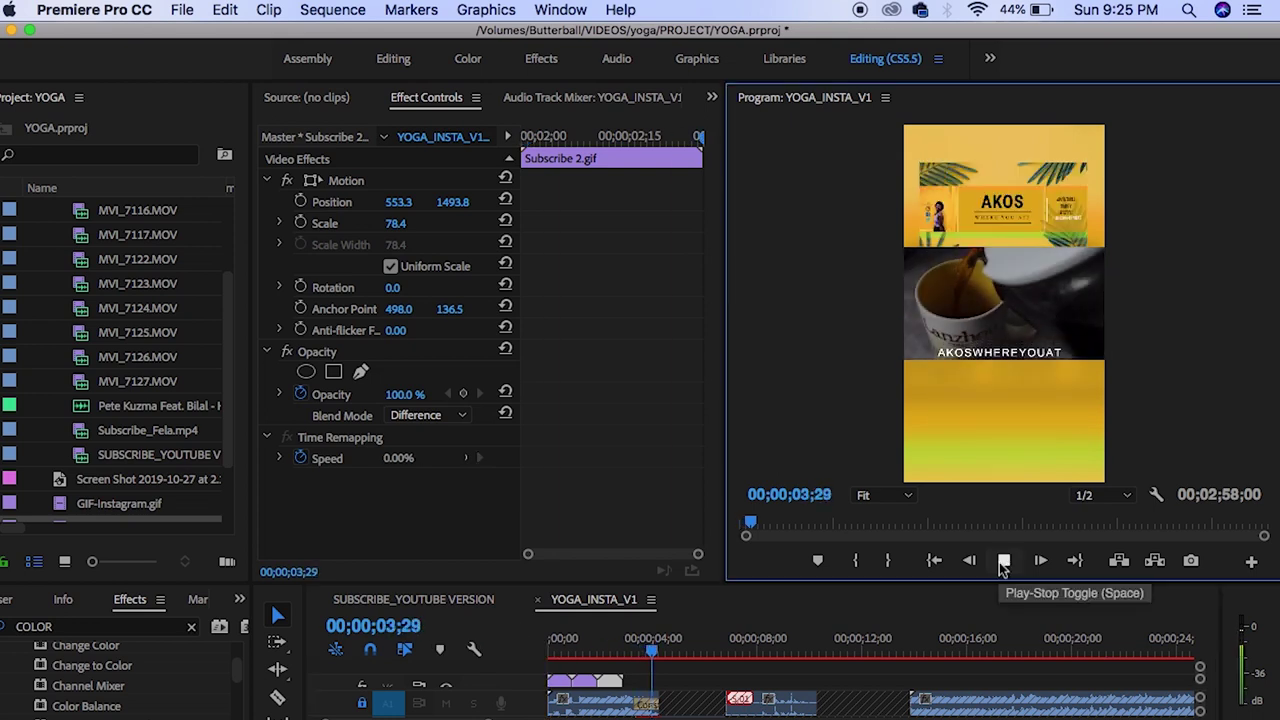
Set the blend mode of the third Subscribe 2.gif clip to Divide, checking it at 00;00;02;22
left_click(620, 645)
left_click(420, 415)
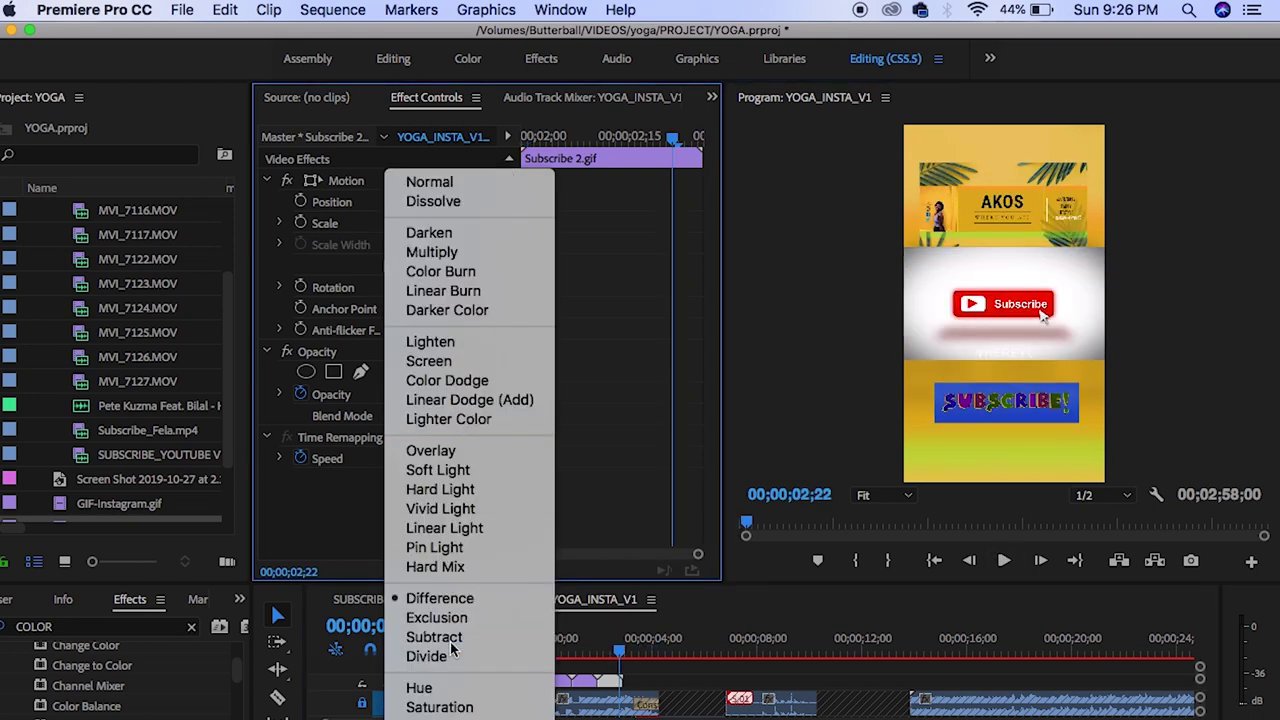
left_click(452, 646)
left_click(430, 418)
left_click(452, 658)
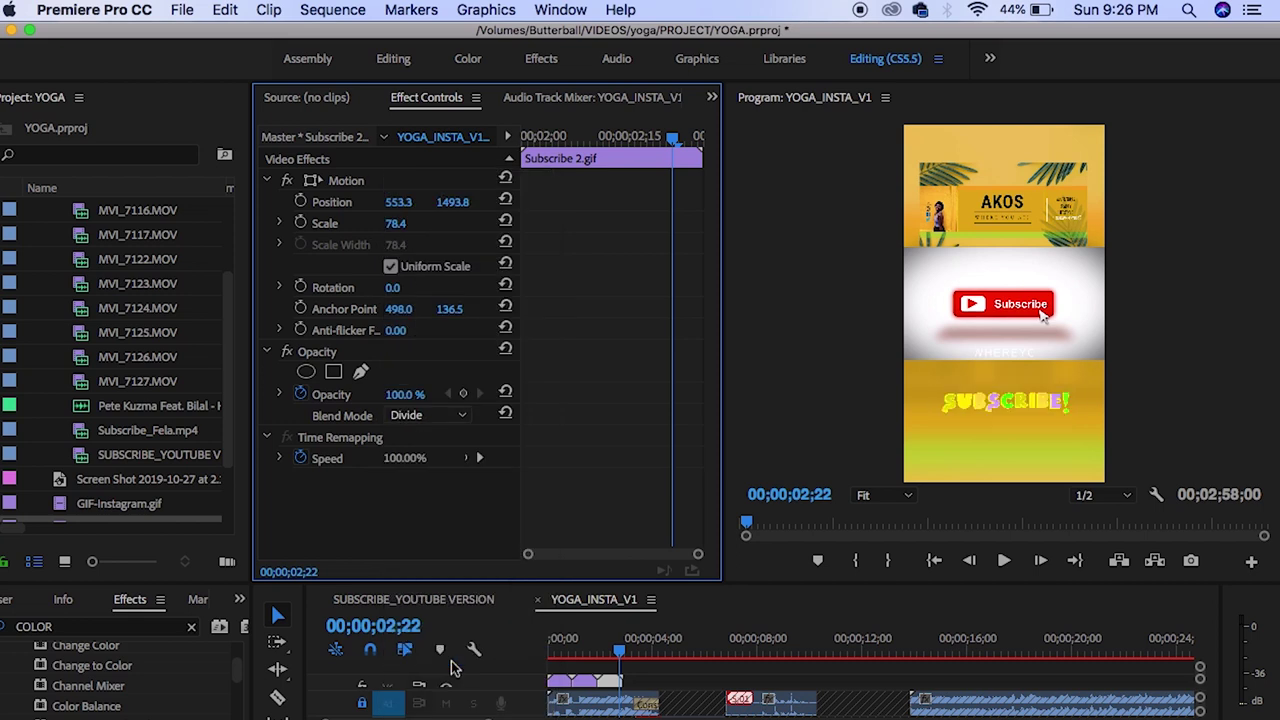
Play the opening from the start to 00;00;04;06 and save the project
key("Home")
left_click(1003, 561)
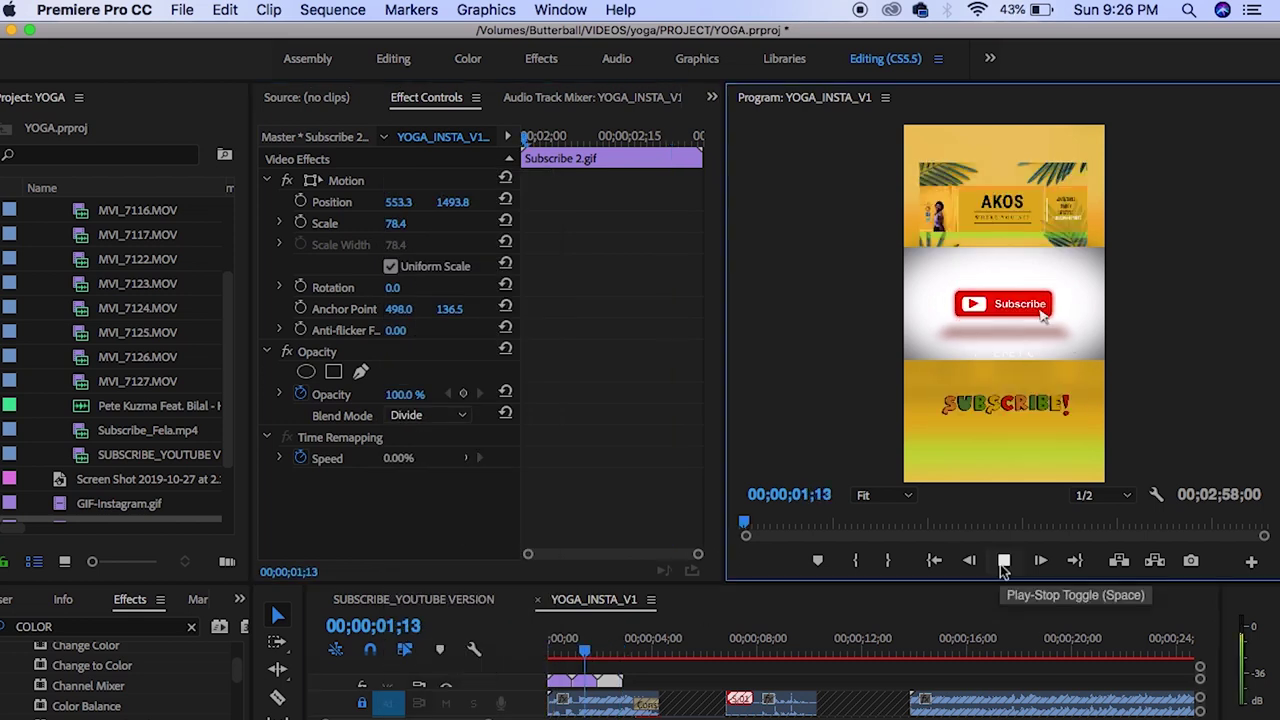
left_click(1003, 563)
key("super+s")
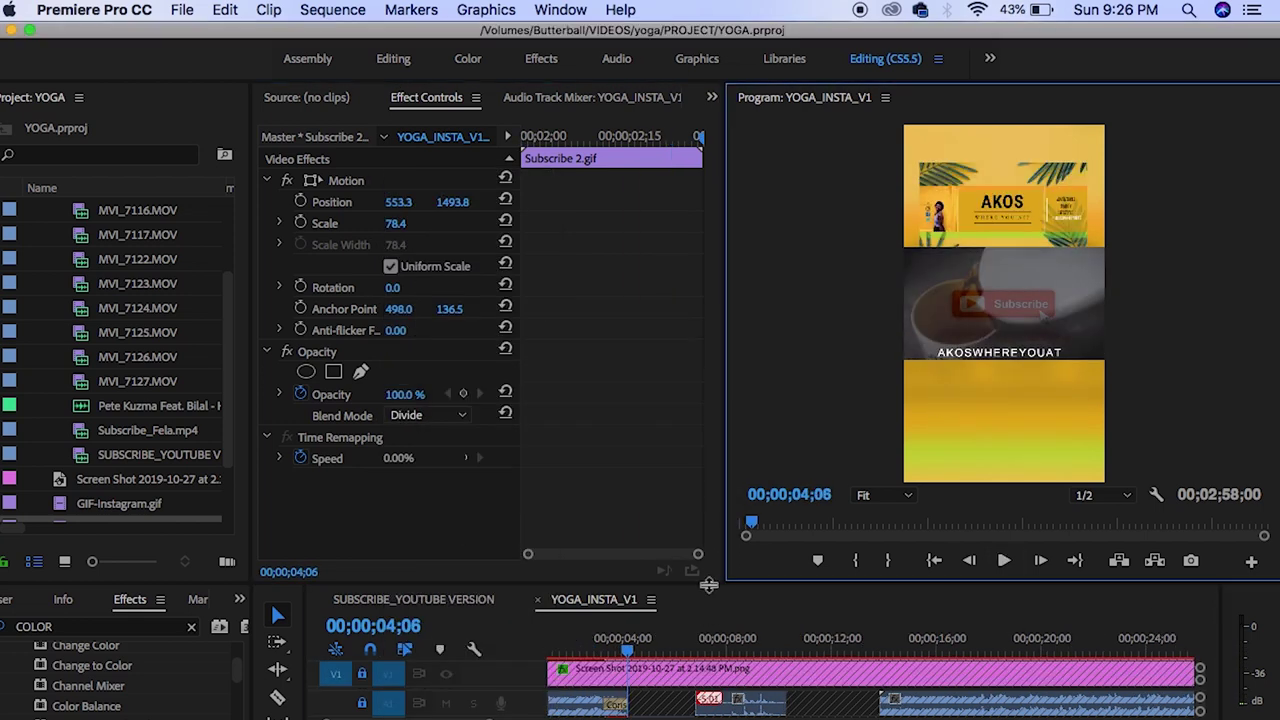
Give the timeline more height and unlock audio tracks A1 to A3 and video tracks V1 to V5
left_click_drag(673, 400, 673, 371)
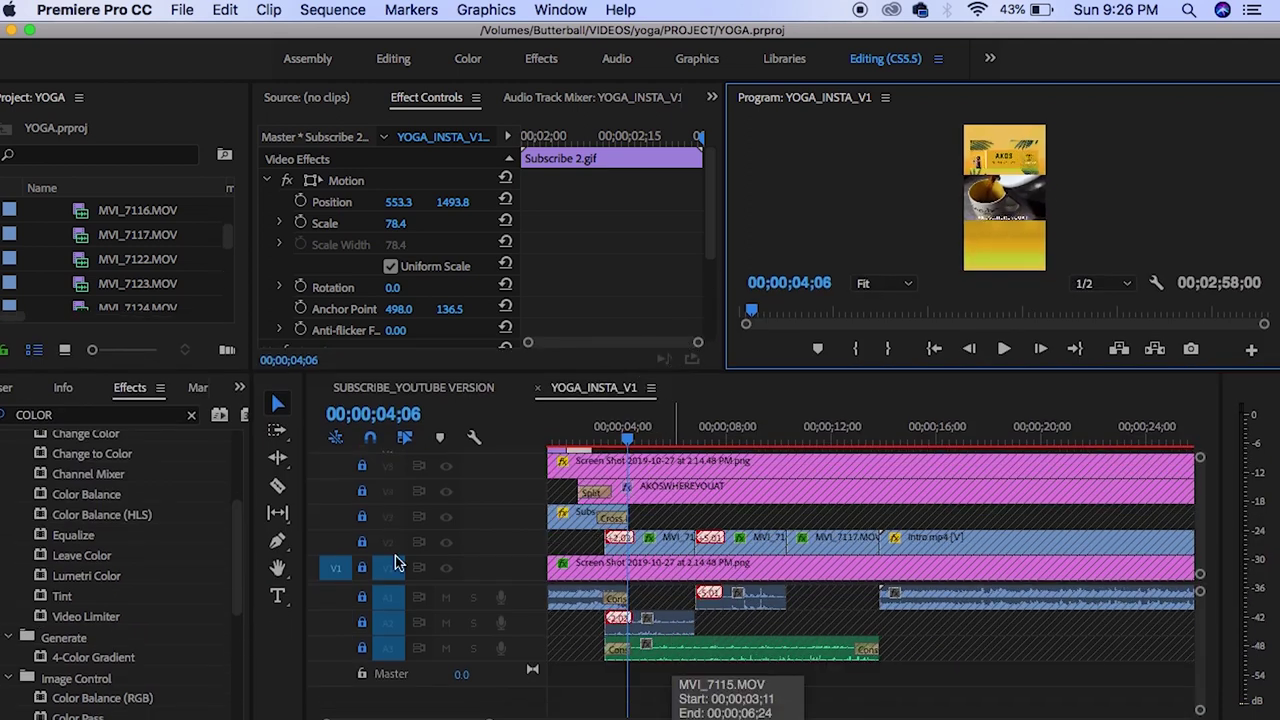
left_click(362, 649)
left_click(362, 623)
left_click(362, 598)
left_click(362, 568)
left_click(362, 542)
left_click(362, 516)
left_click(362, 491)
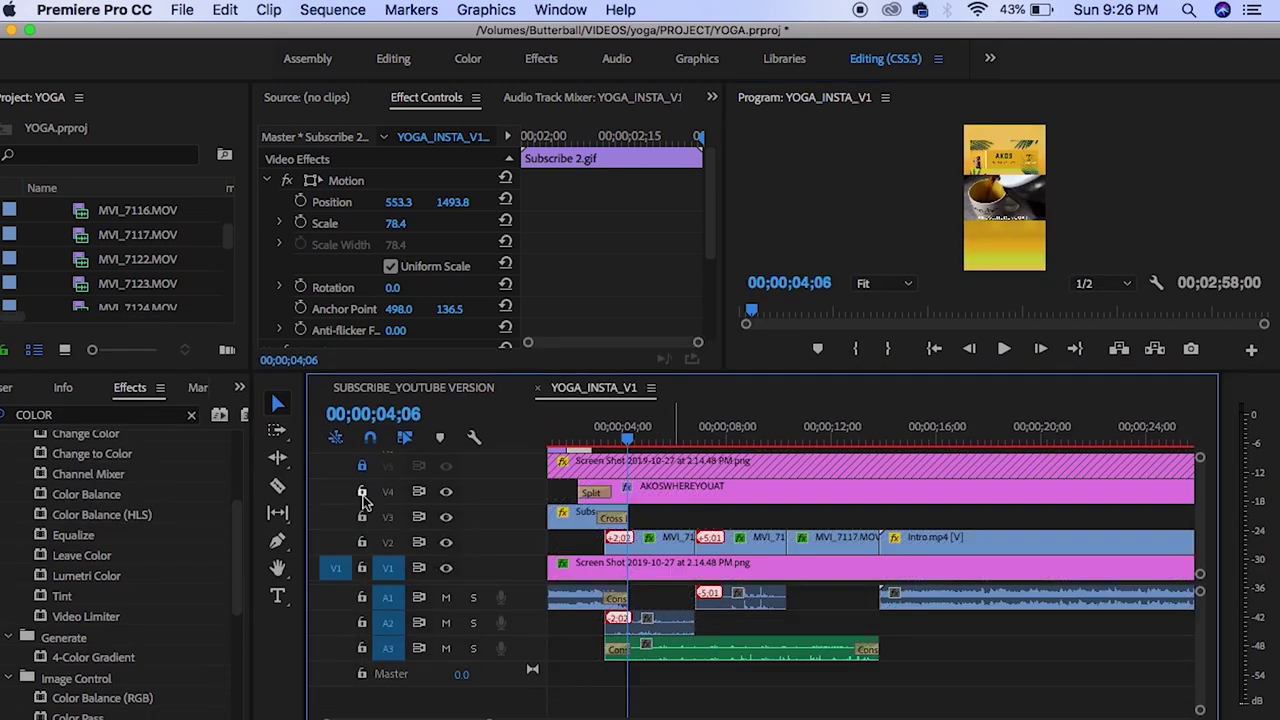
left_click(362, 466)
Select all clips in the YOGA_INSTA_V1 sequence, render the selection, and save the project
scroll(362, 466, "up", 1)
key("super+a")
left_click(182, 9)
mouse_move(332, 9)
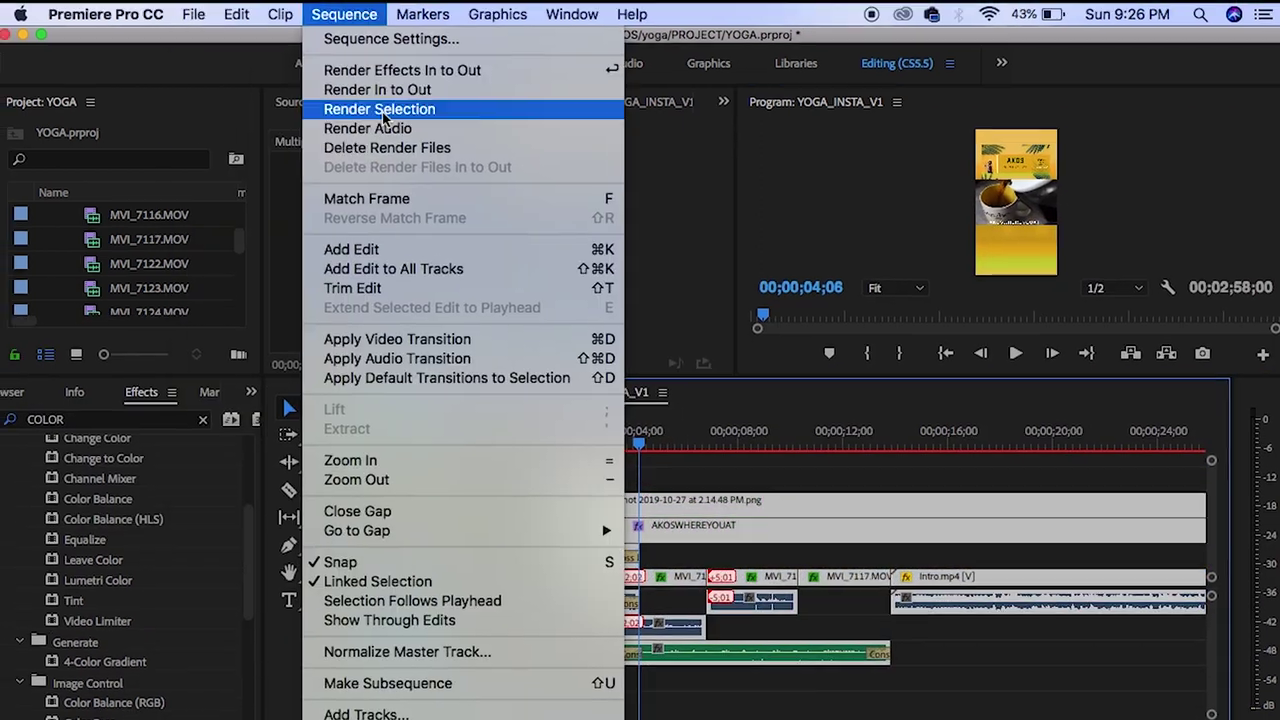
left_click(360, 101)
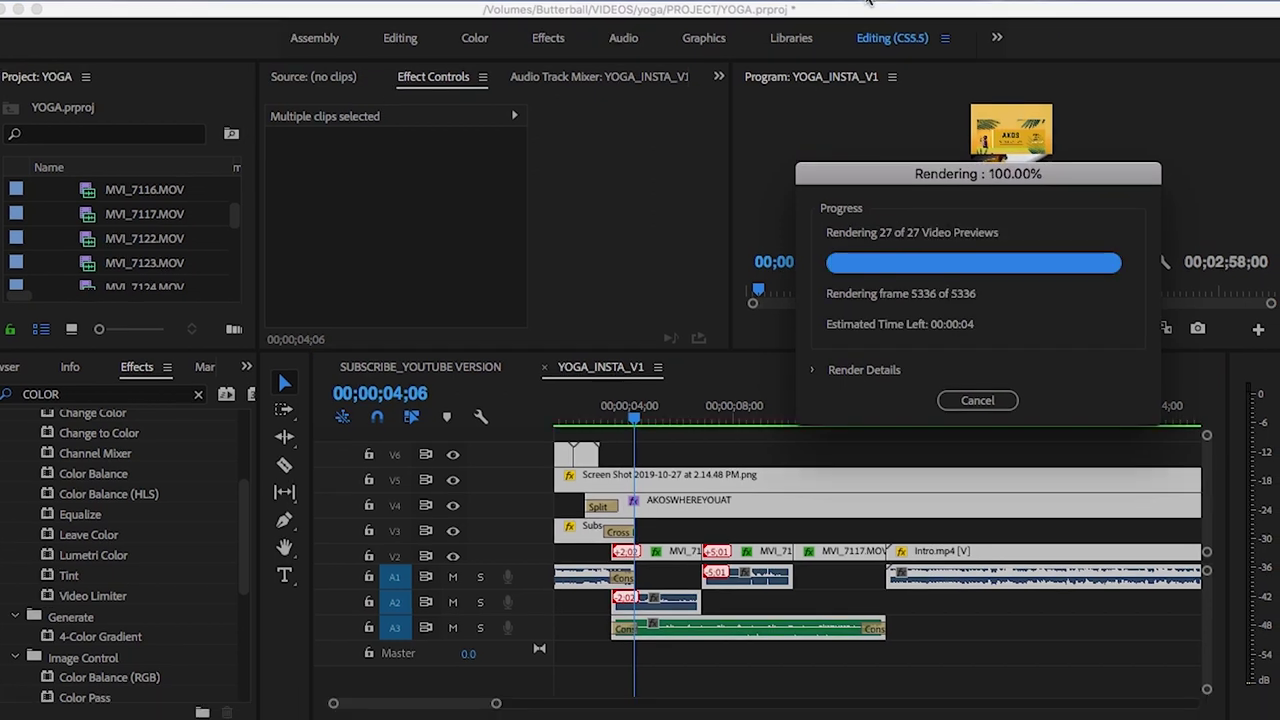
key("super+s")
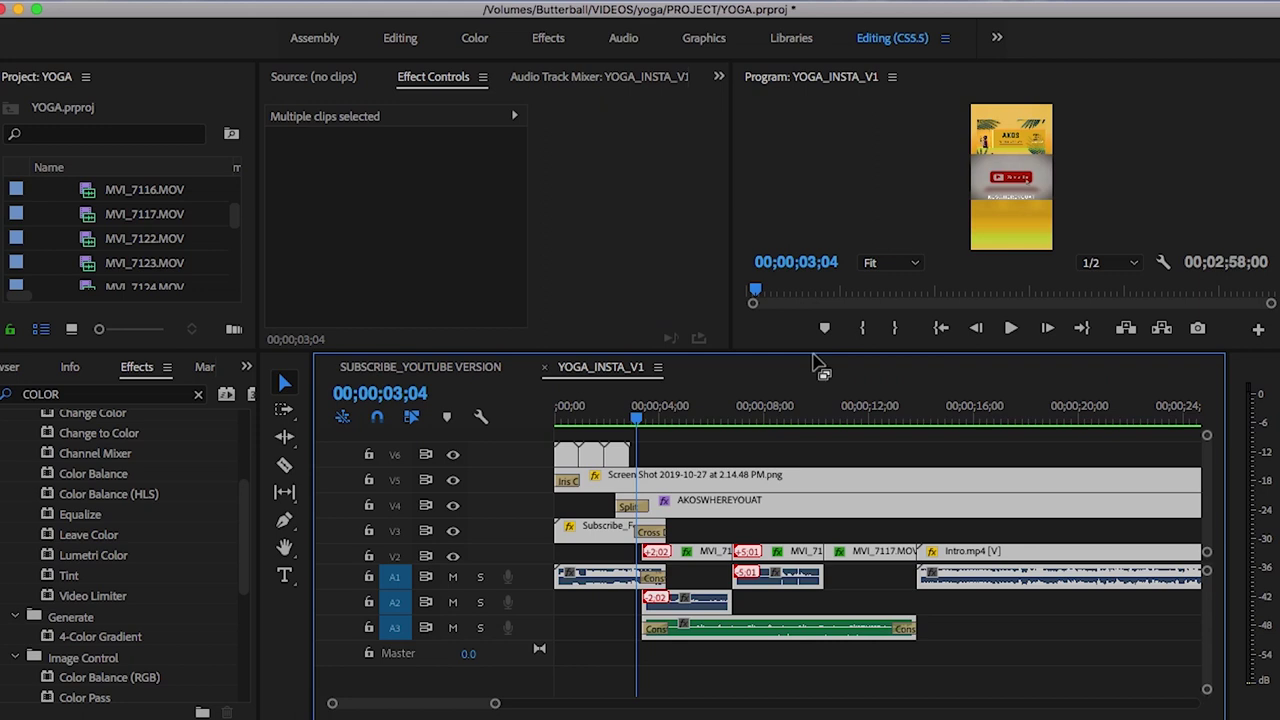
Enlarge the program preview in height and width, and play the rendered sequence from the start
left_click(845, 557)
left_click_drag(845, 557, 845, 659)
left_click_drag(761, 599, 617, 594)
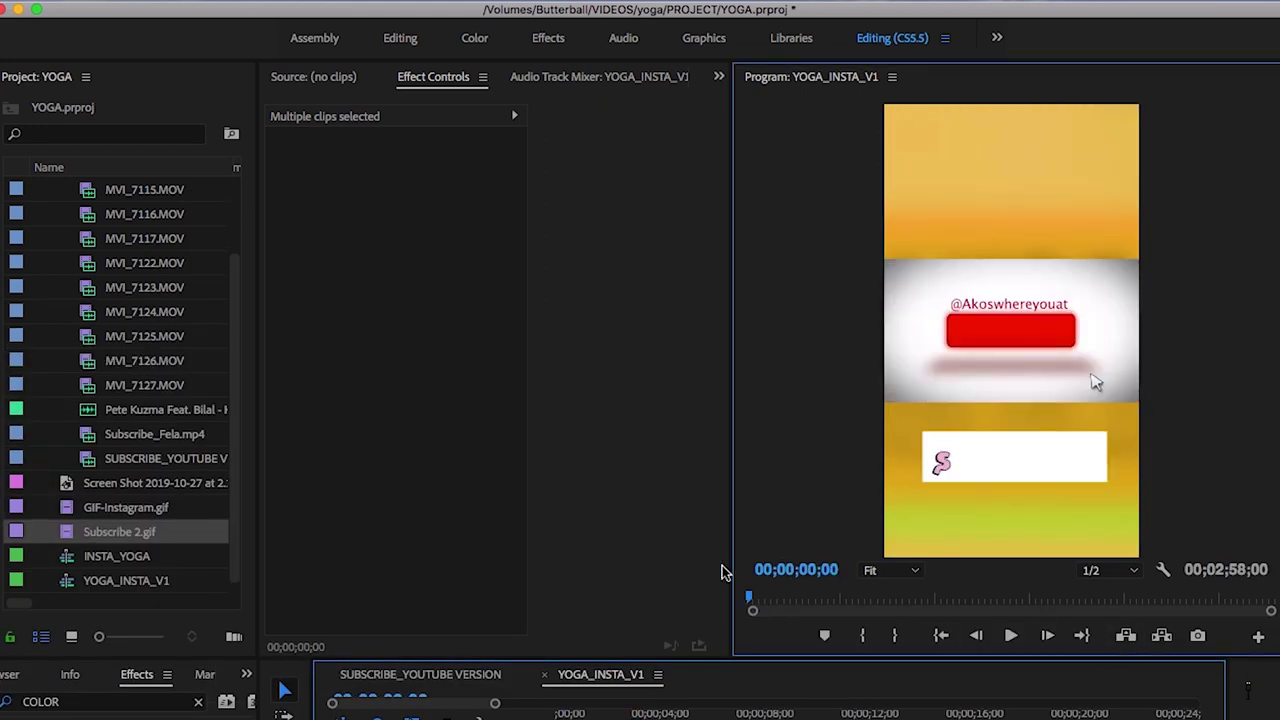
left_click_drag(731, 562, 412, 560)
left_click(849, 636)
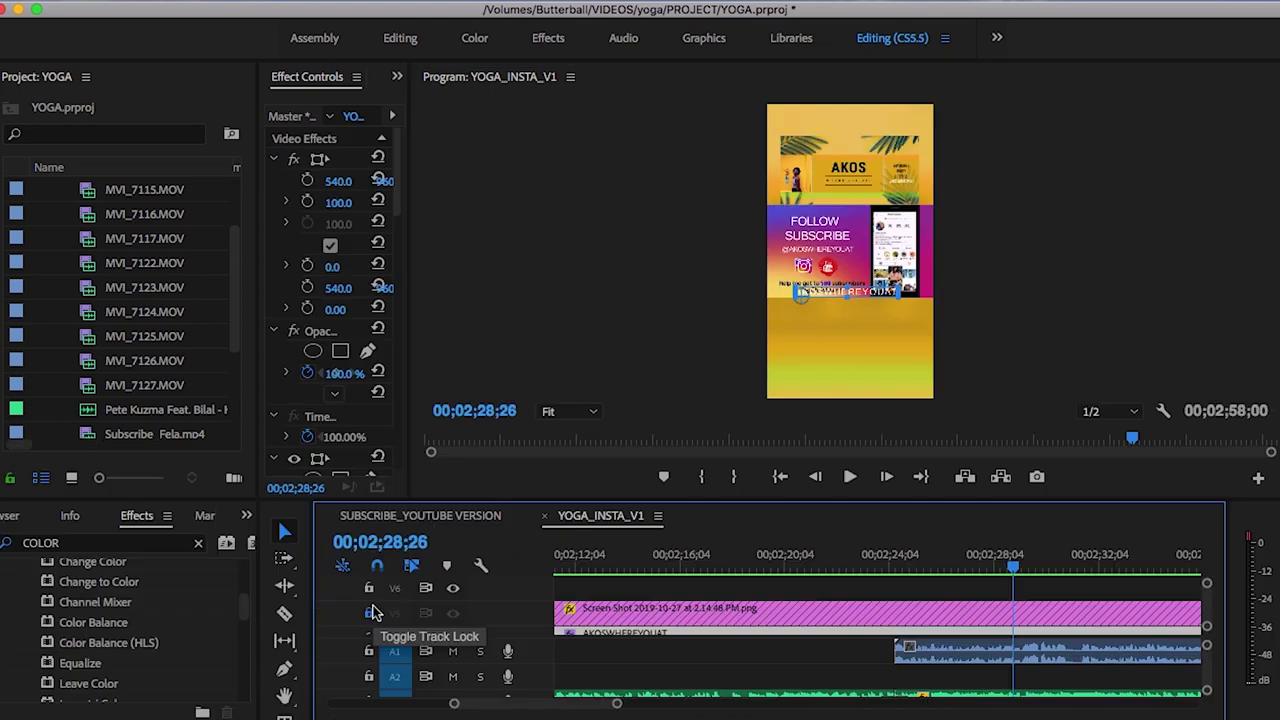
Lock video track V3 in the timeline
scroll(371, 606, "down", 2)
scroll(371, 610, "down", 2)
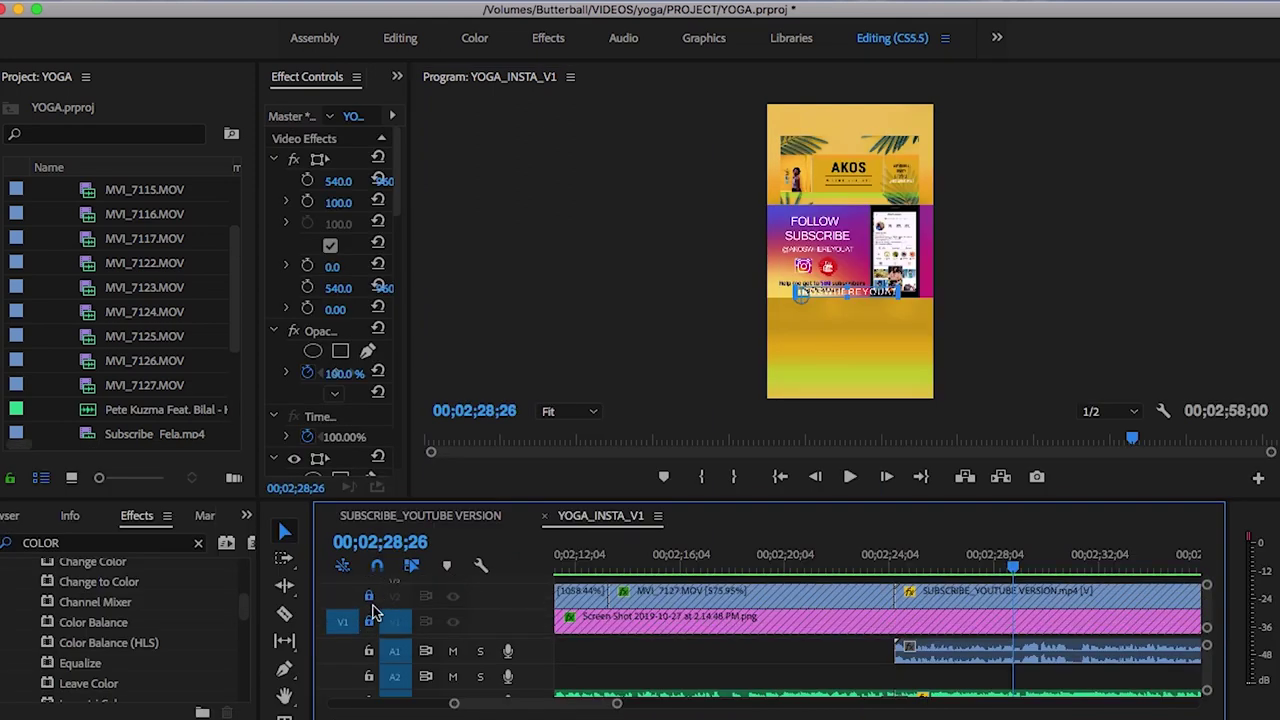
scroll(373, 612, "up", 1)
left_click(368, 588)
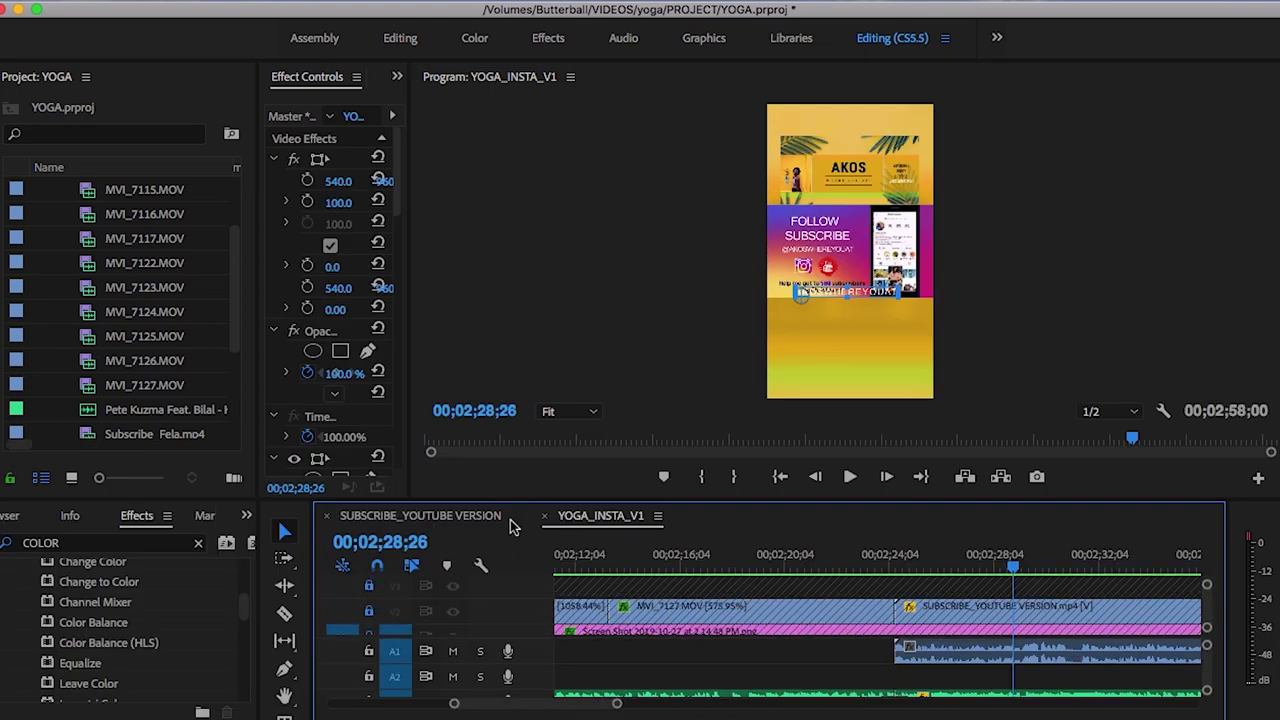
Move the AKOSWHEREYOUAT title just below the video at 00;02;28;26, and review the playback in an enlarged preview
left_click(855, 306)
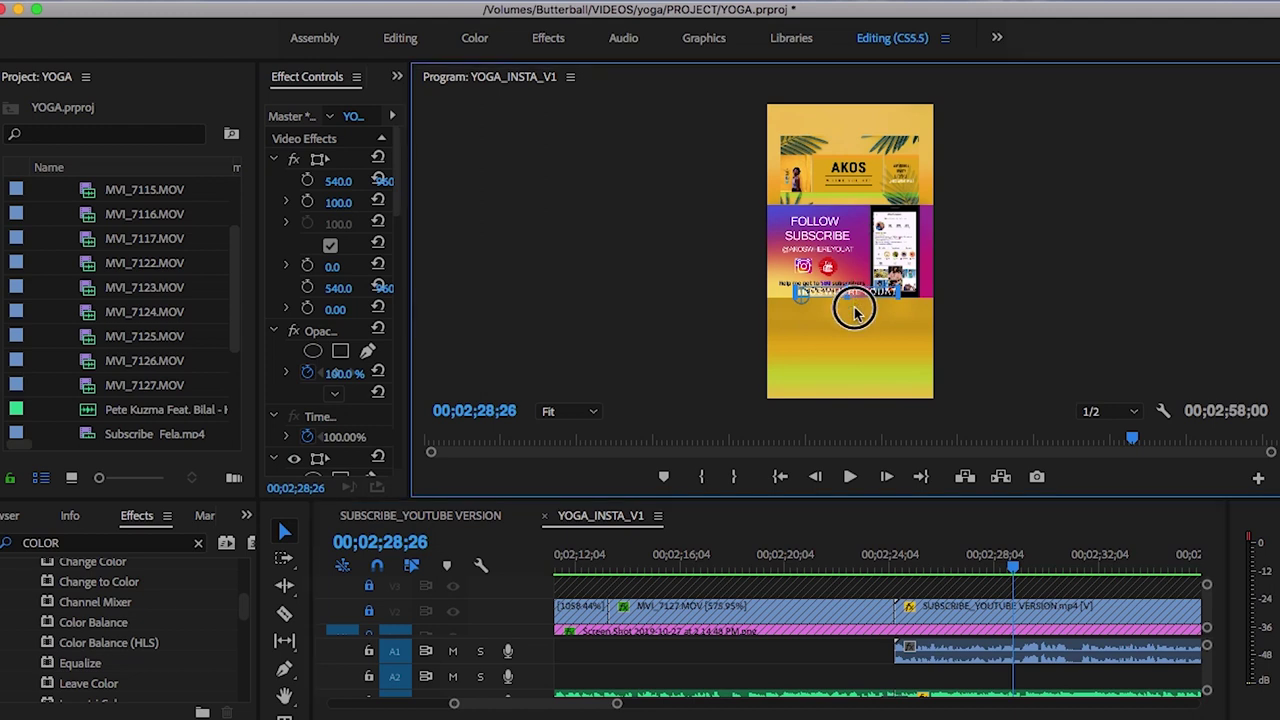
left_click_drag(855, 310, 872, 315)
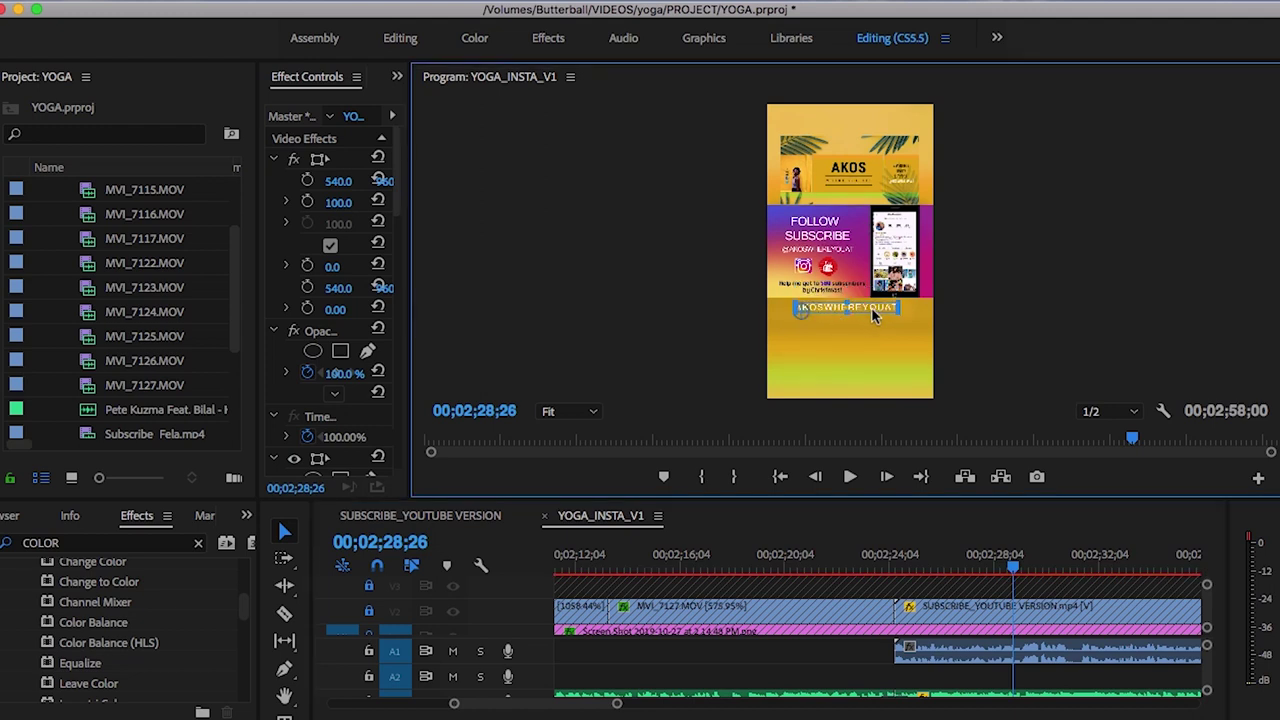
left_click(867, 313)
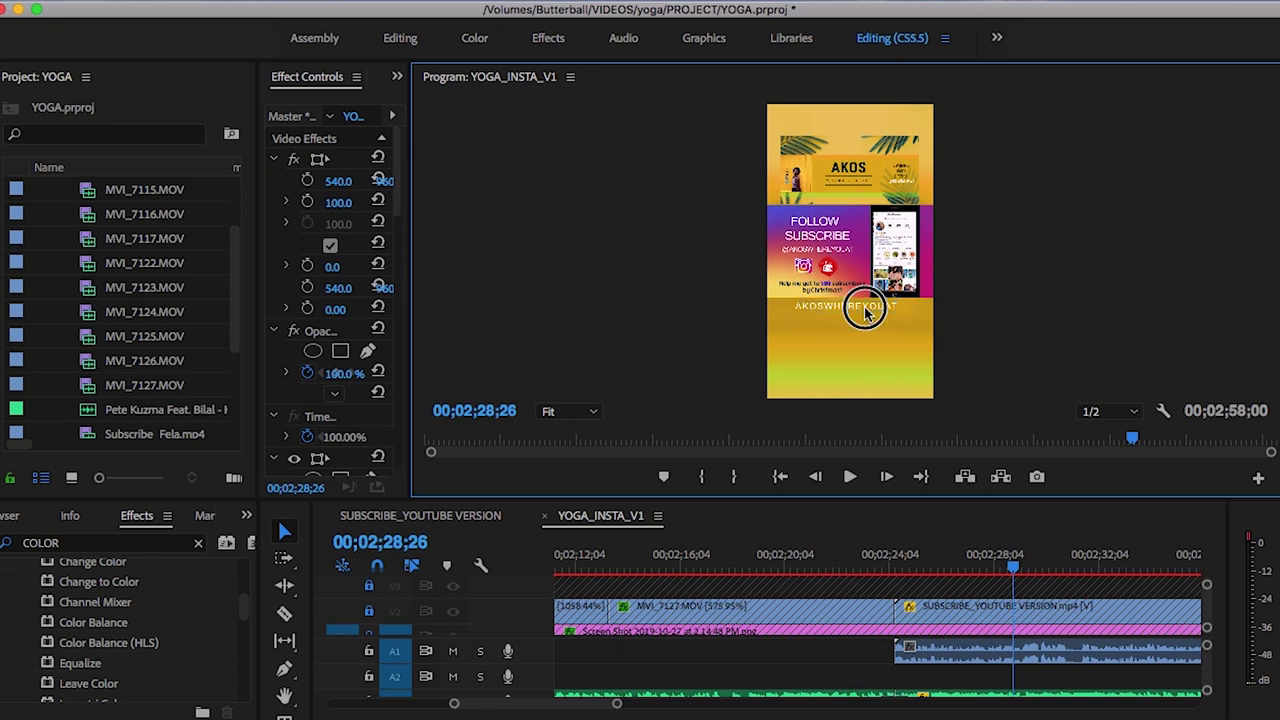
left_click_drag(865, 305, 865, 302)
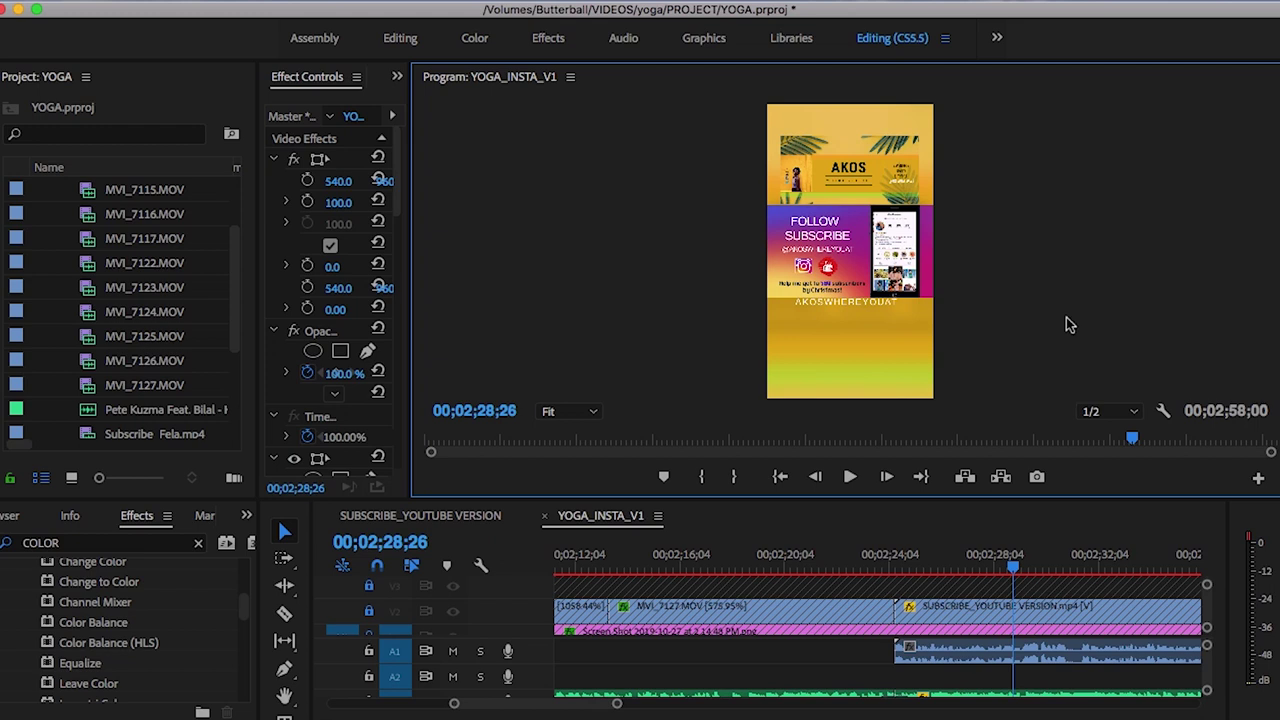
key("space")
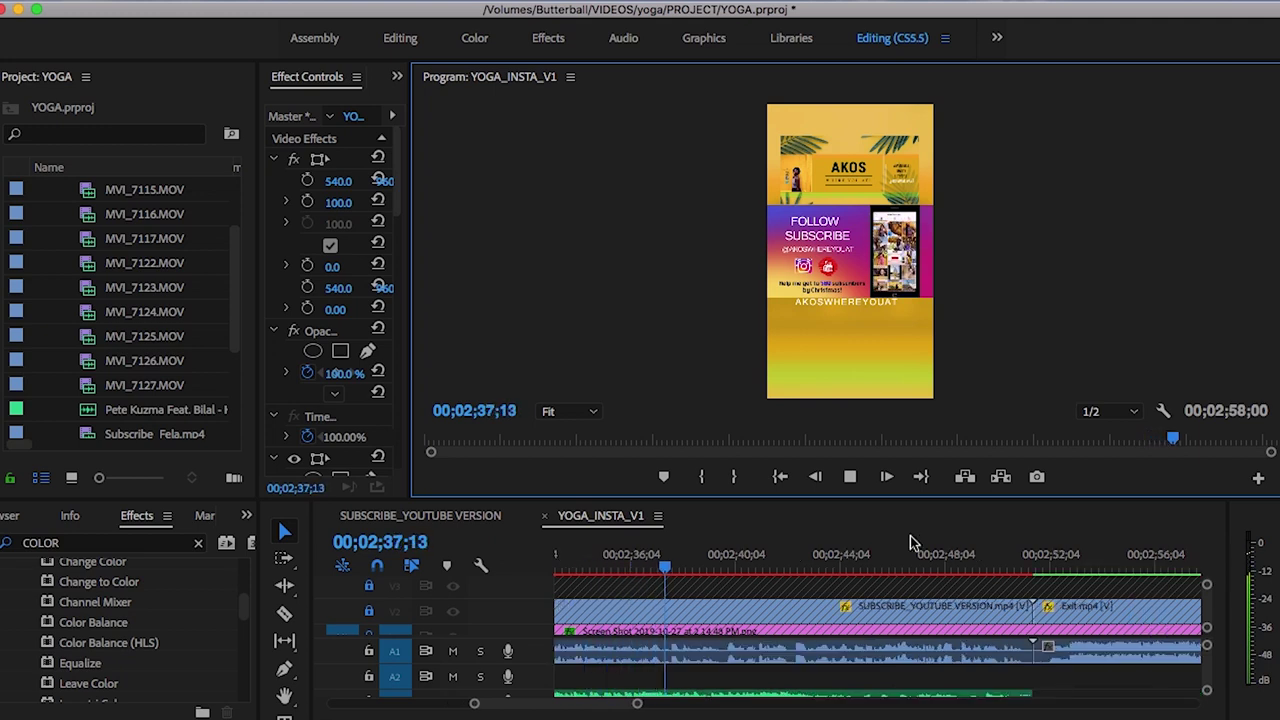
left_click_drag(846, 498, 826, 632)
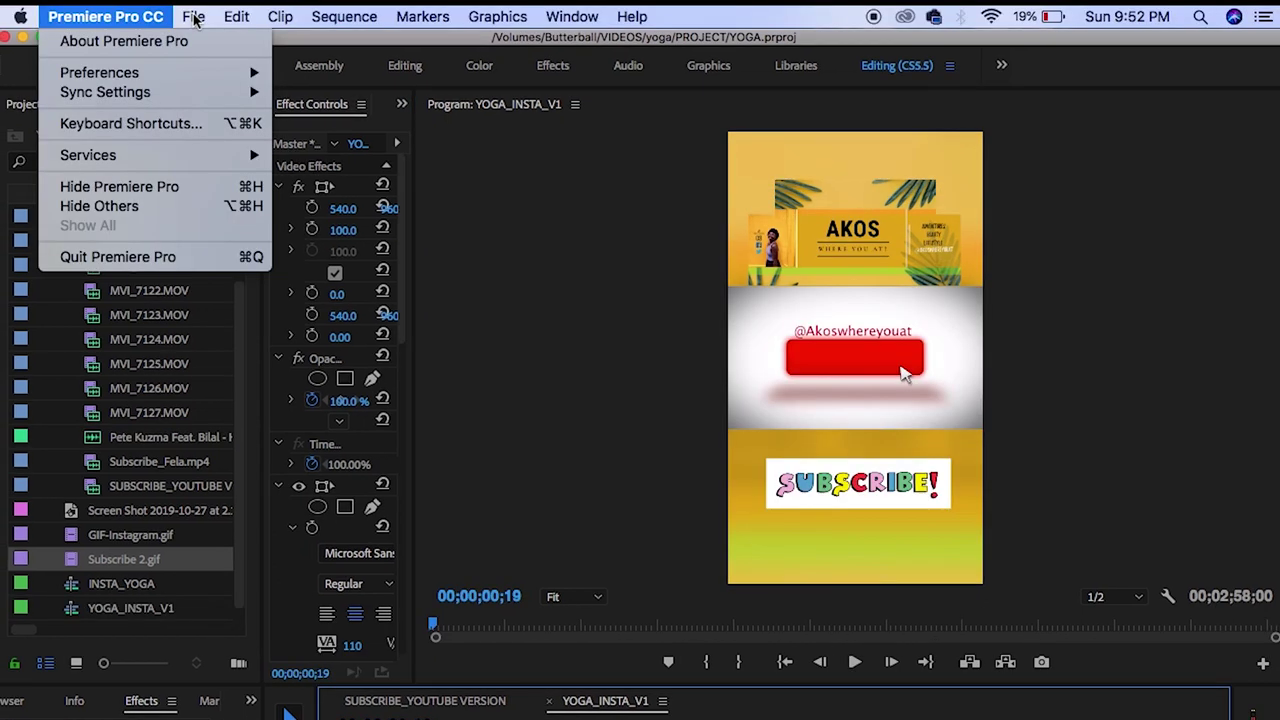
Export the YOGA_INSTA_V1 sequence as H.264 with Match Source - High bitrate, saving YOGA_INSTA_V1.mp4 in the yoga PROJECT folder
mouse_move(194, 17)
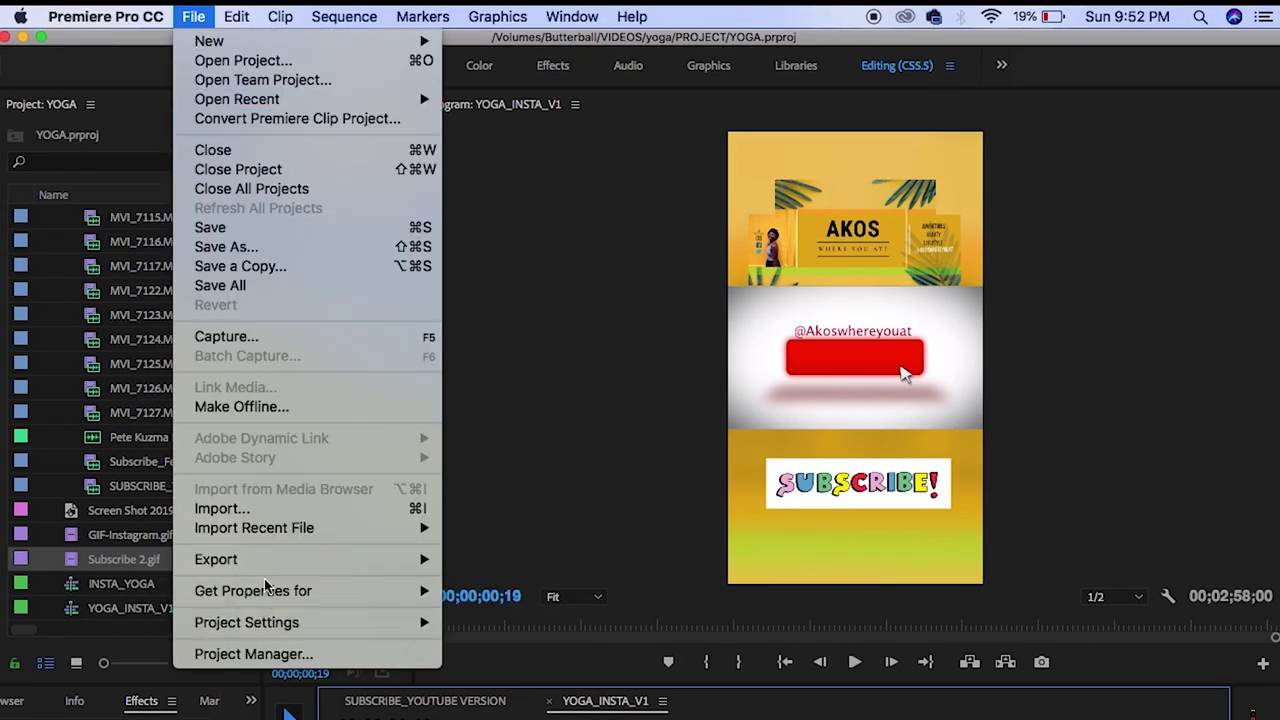
mouse_move(271, 560)
left_click(505, 545)
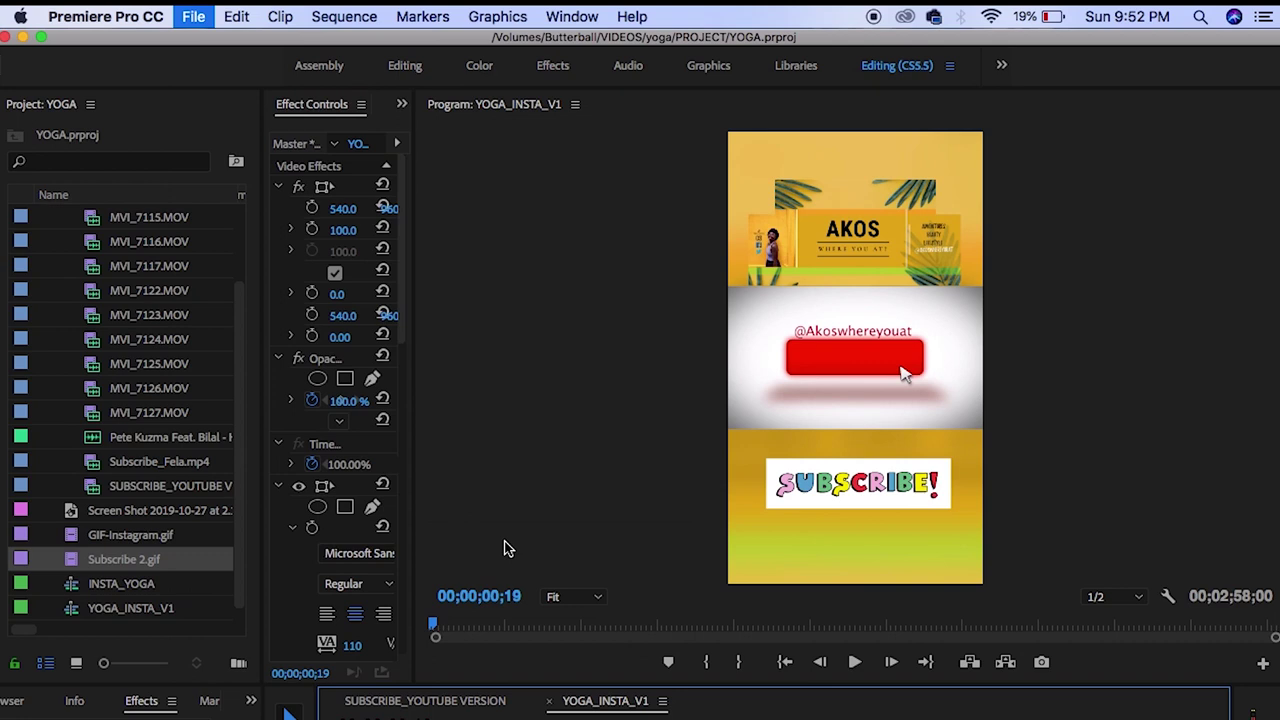
left_click(894, 264)
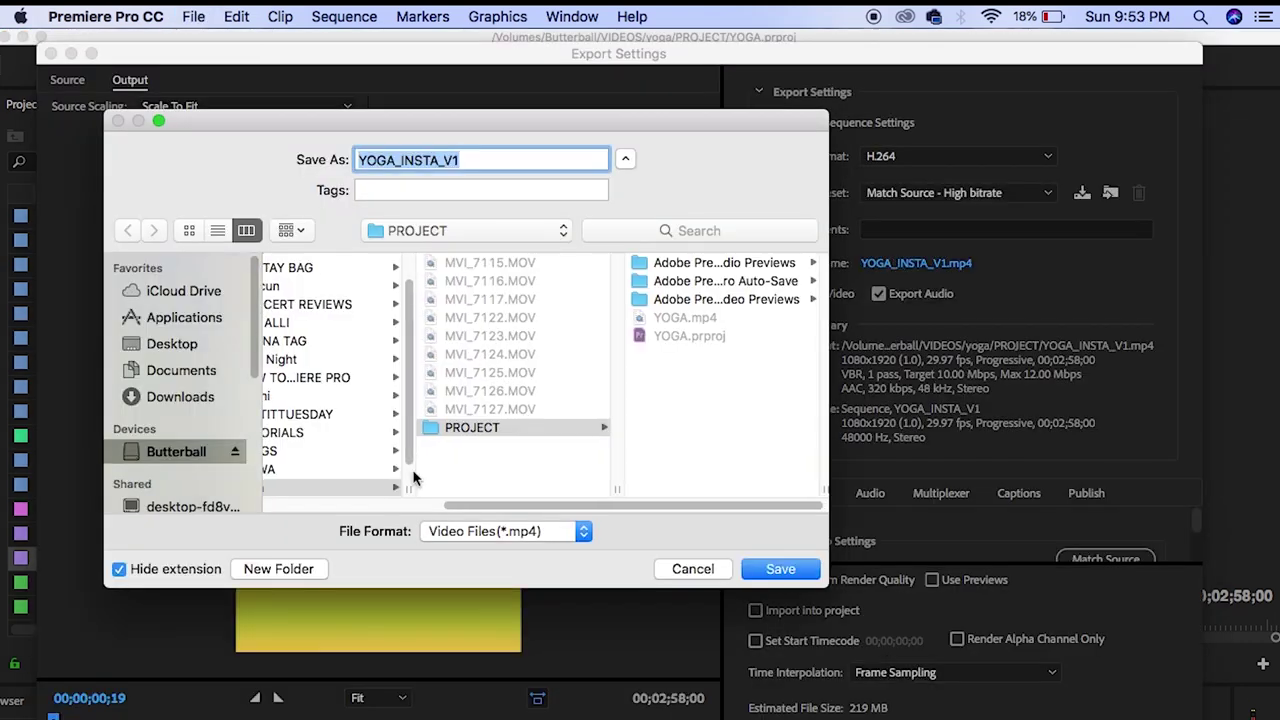
scroll(414, 481, "left", 2)
scroll(414, 483, "right", 2)
left_click(793, 576)
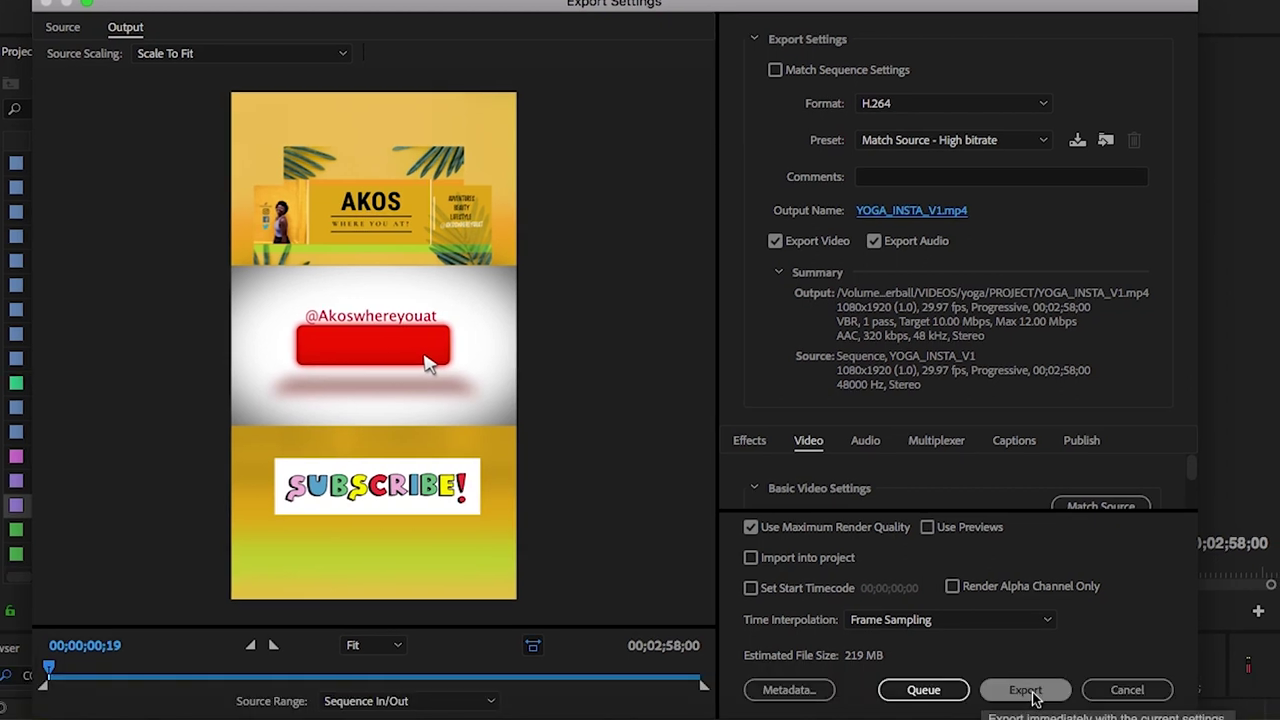
left_click(1025, 689)
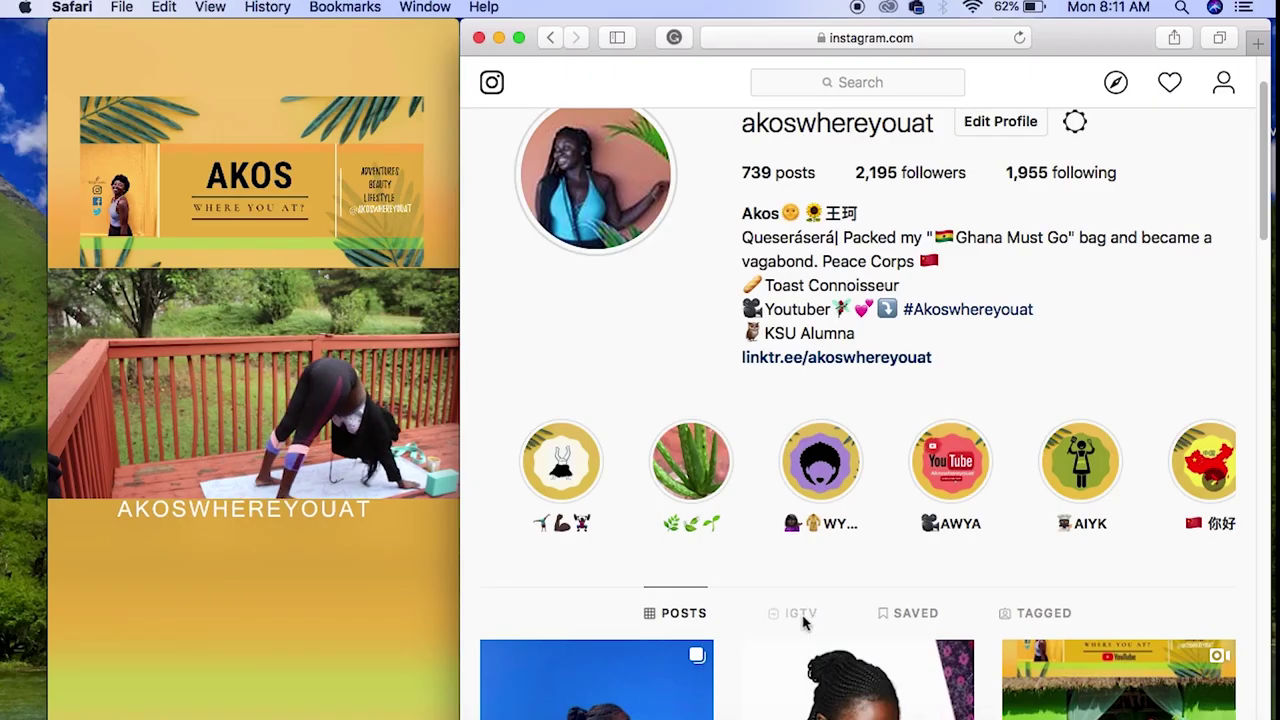
Switch to Instagram in Safari and begin a new IGTV video upload from the profile's IGTV section
left_click(802, 617)
scroll(805, 620, "down", 3)
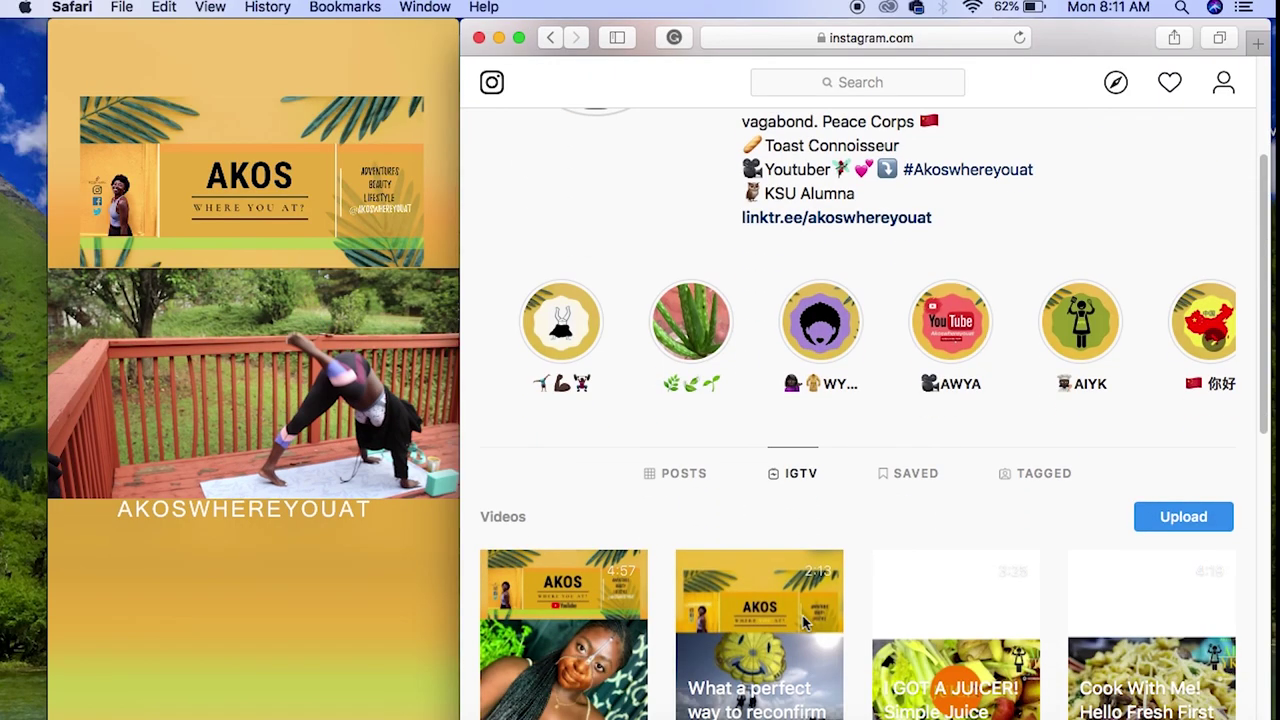
scroll(803, 622, "down", 3)
double_click(1194, 351)
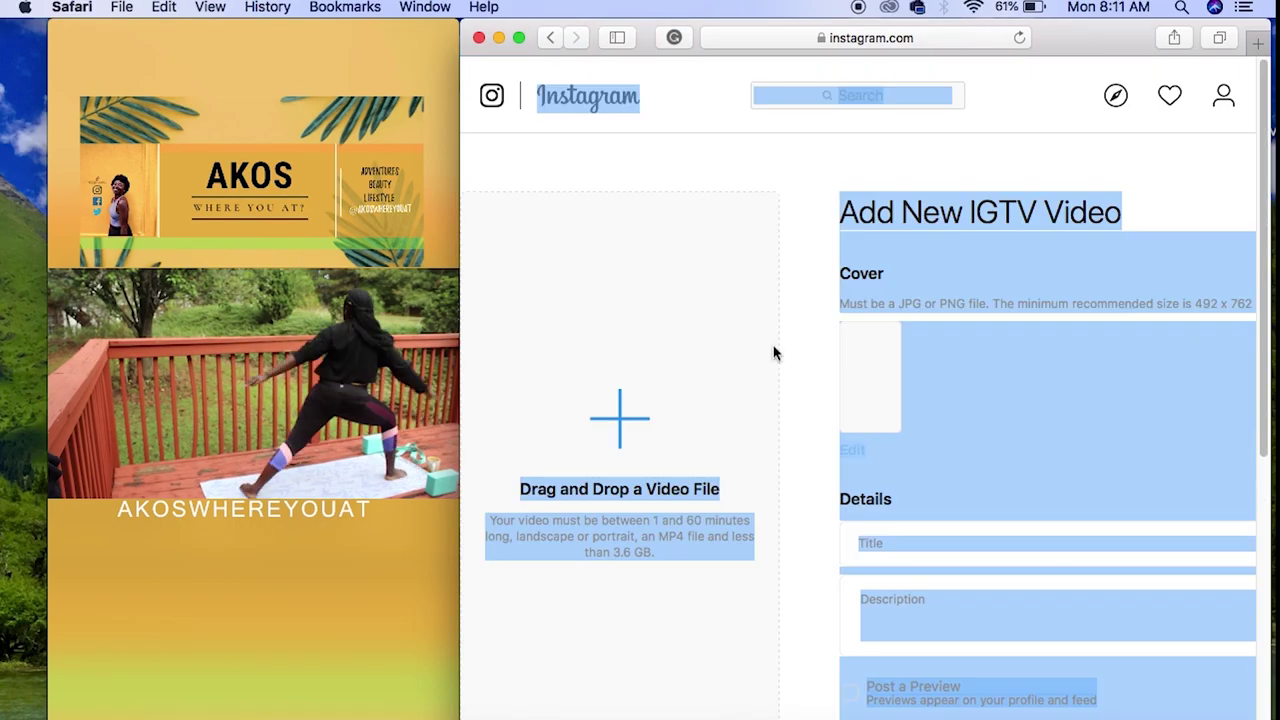
Choose the exported vertical yoga video for upload from VIDEOS/yoga/PROJECT on the Butterball drive
left_click(612, 416)
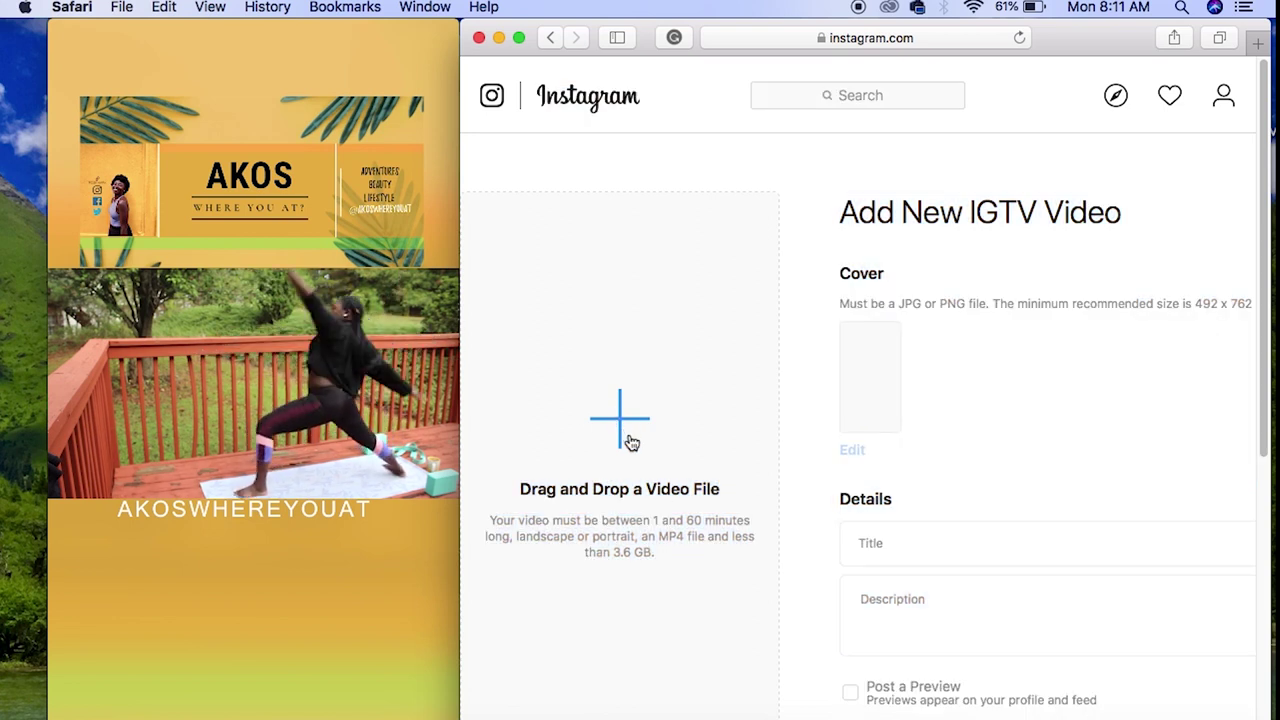
left_click(626, 434)
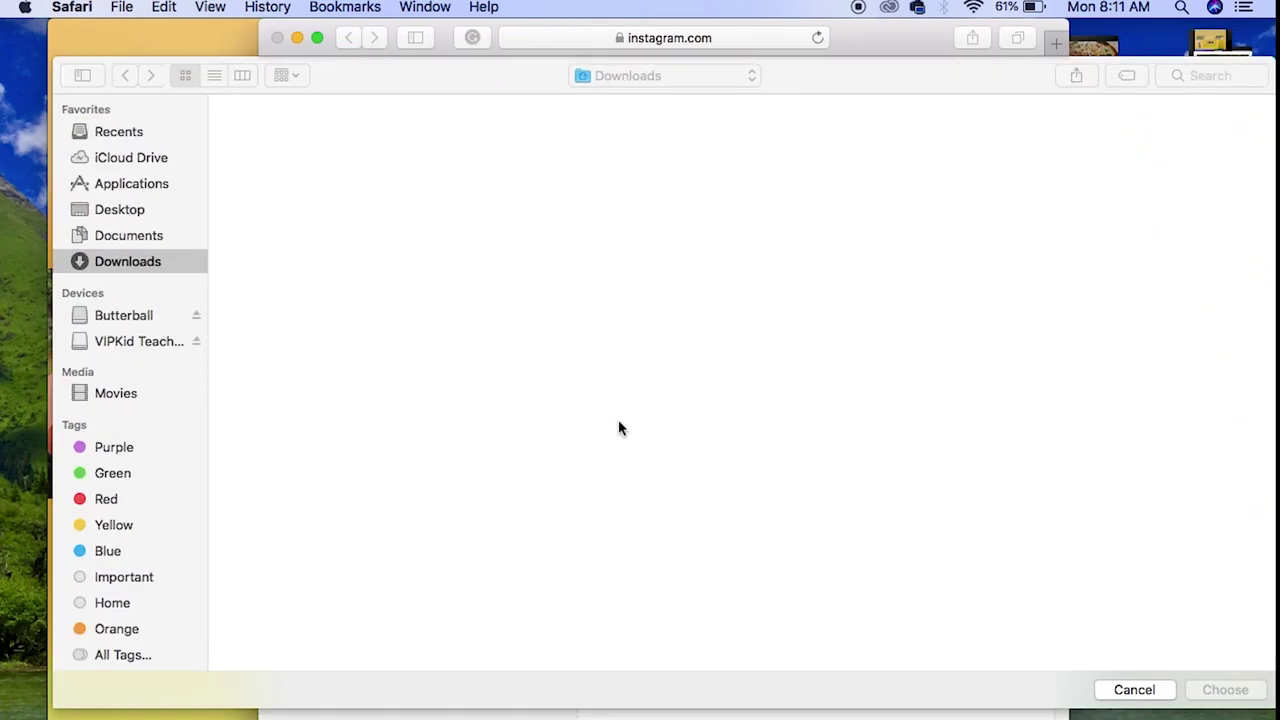
left_click(117, 317)
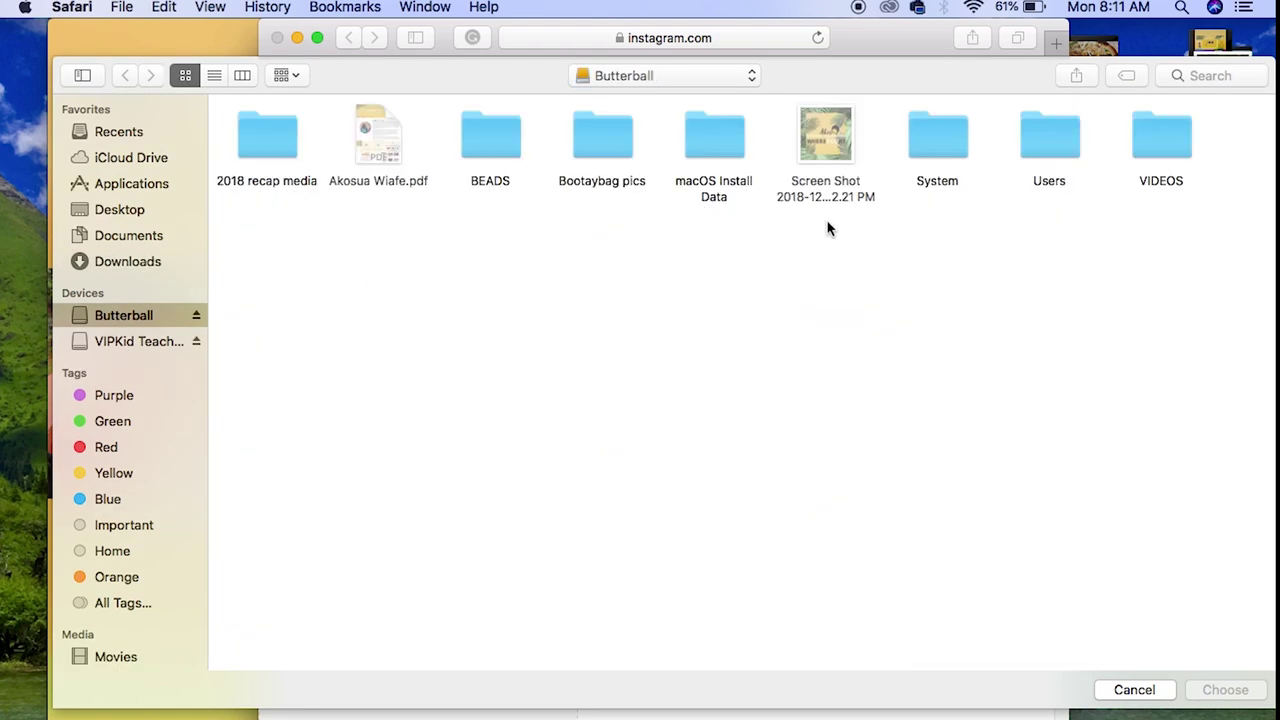
double_click(1176, 155)
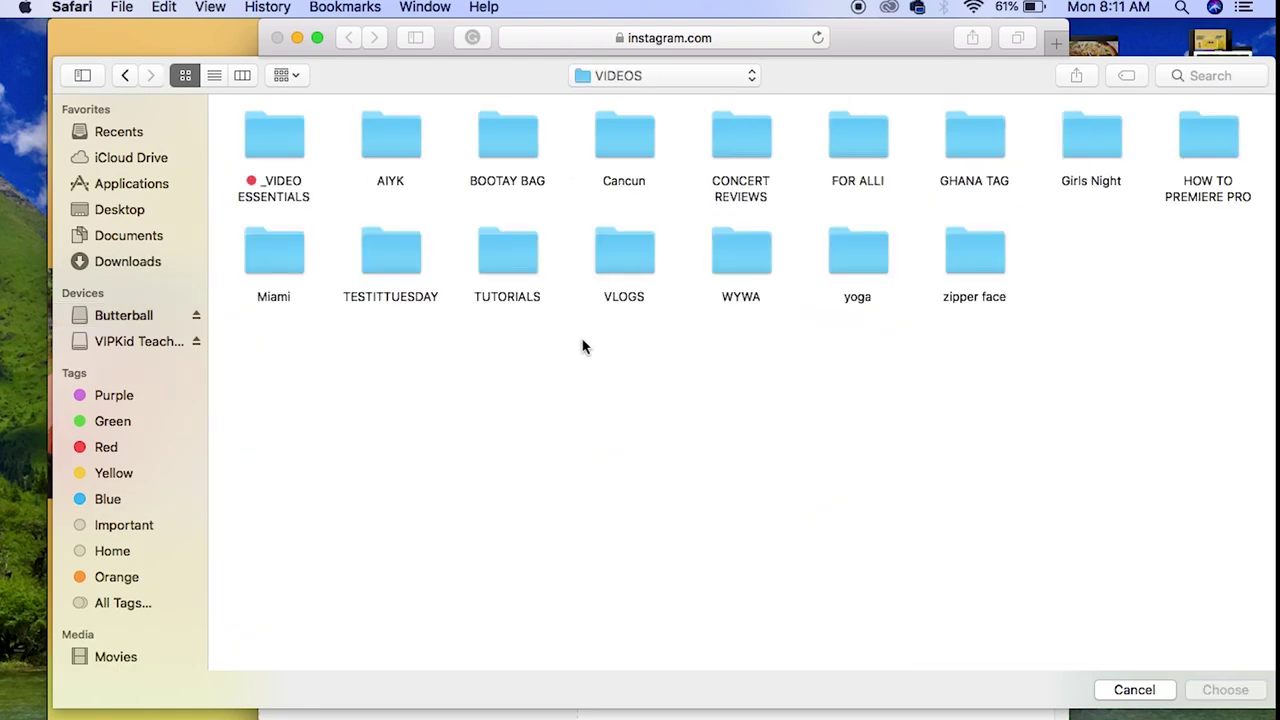
double_click(862, 252)
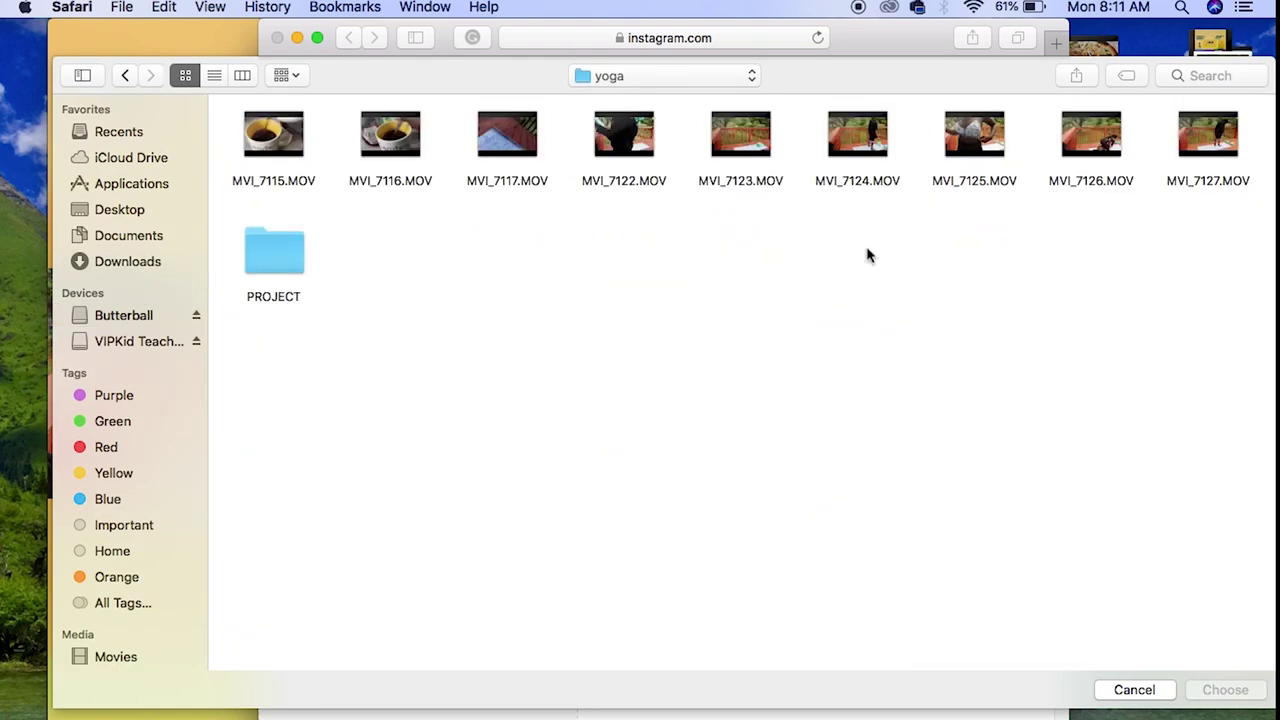
double_click(260, 270)
double_click(620, 140)
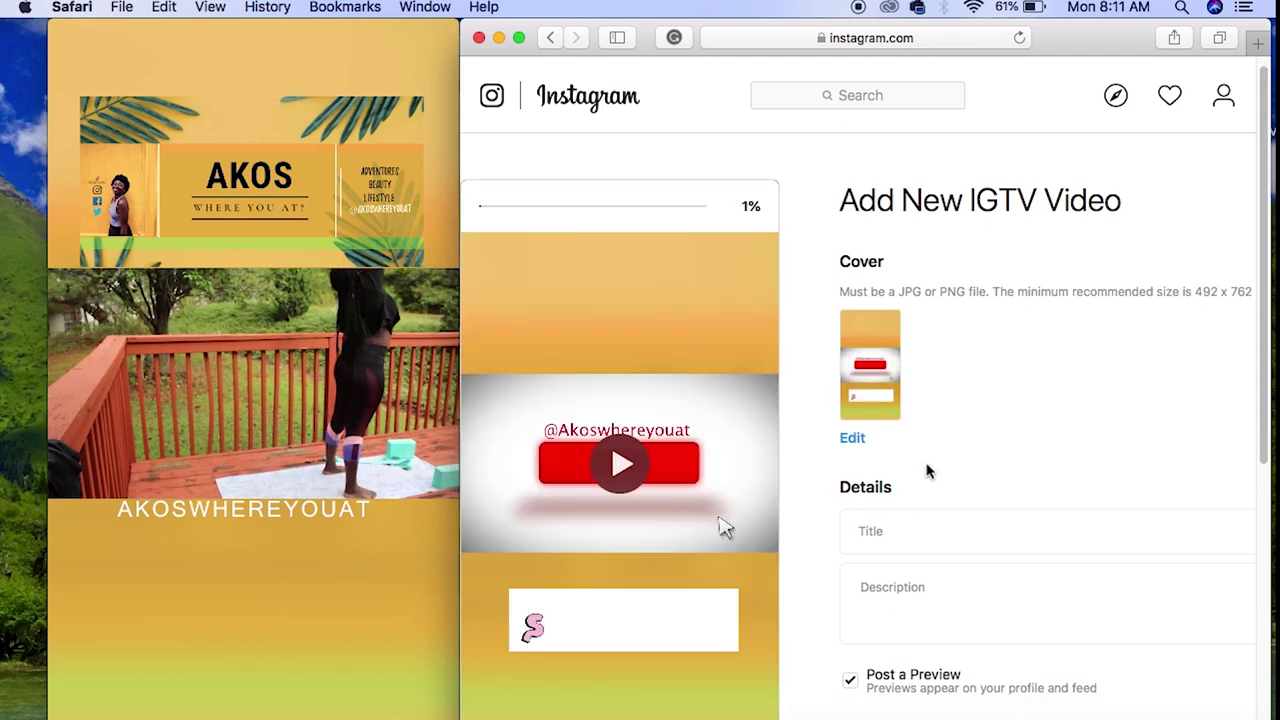
scroll(926, 471, "down", 2)
scroll(926, 471, "up", 2)
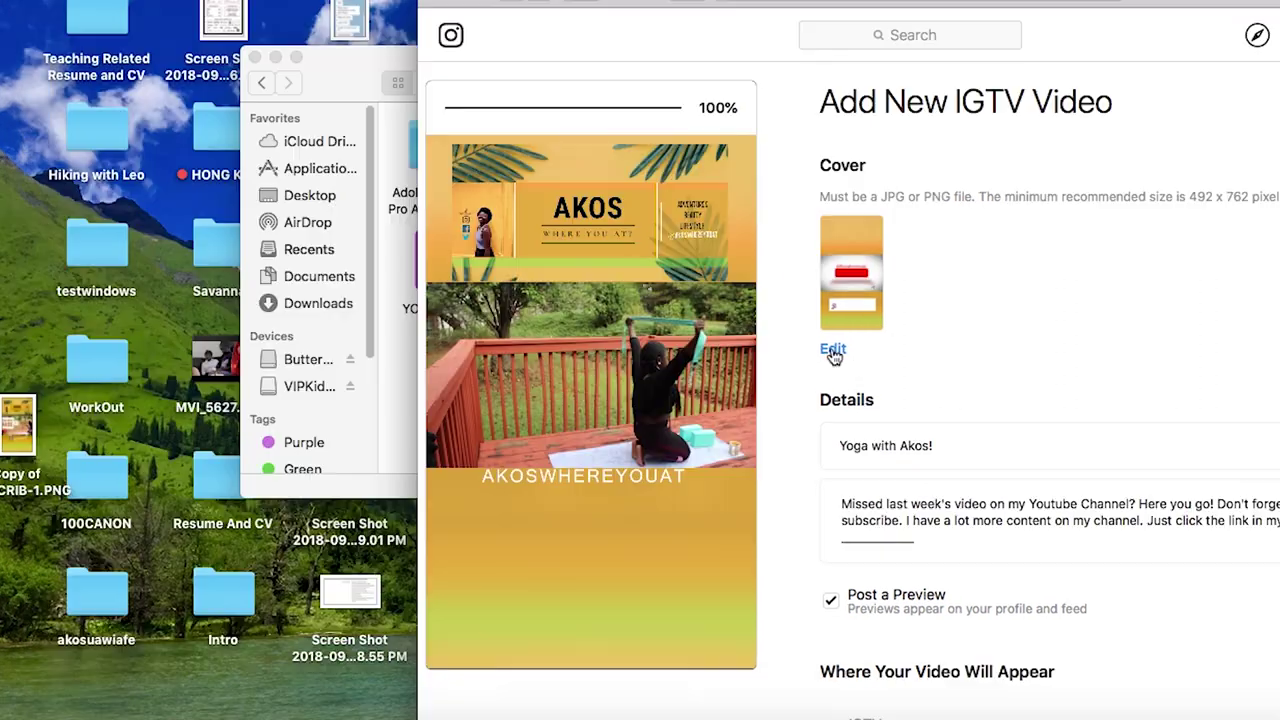
Replace the IGTV video's cover with the image Copy of SUBSCRIB-1.PNG from the Desktop
left_click(833, 350)
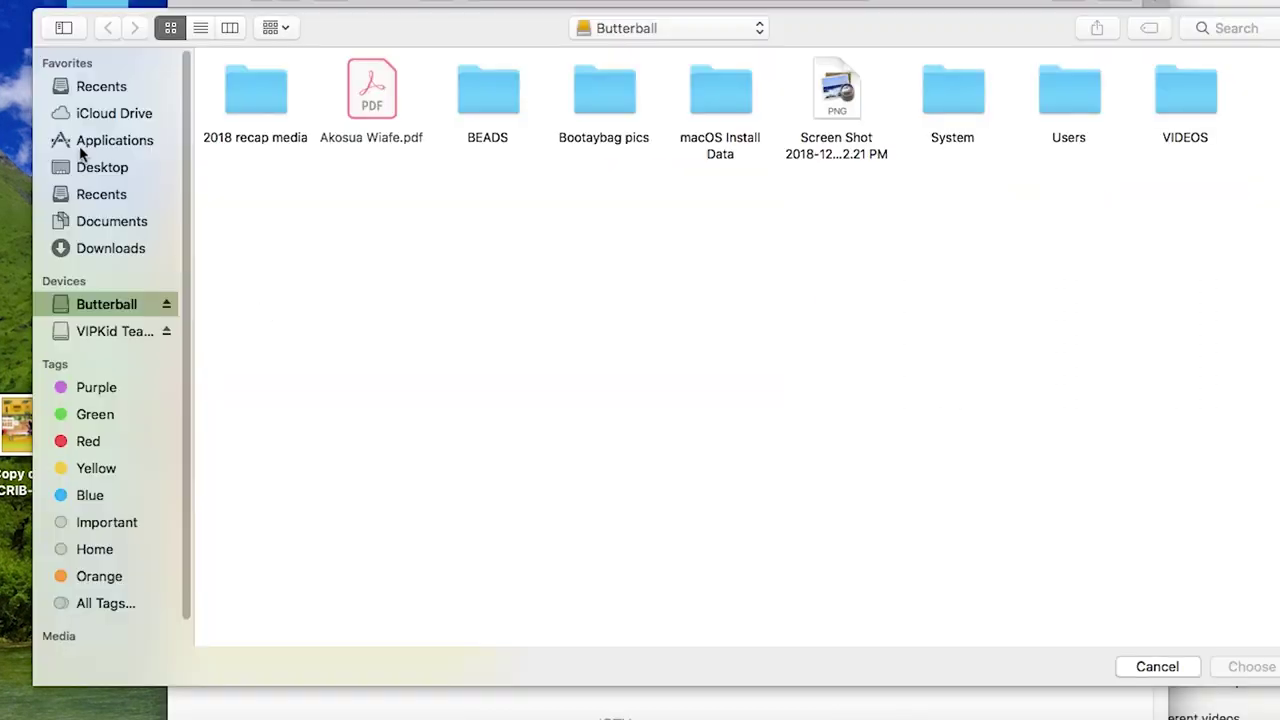
left_click(91, 170)
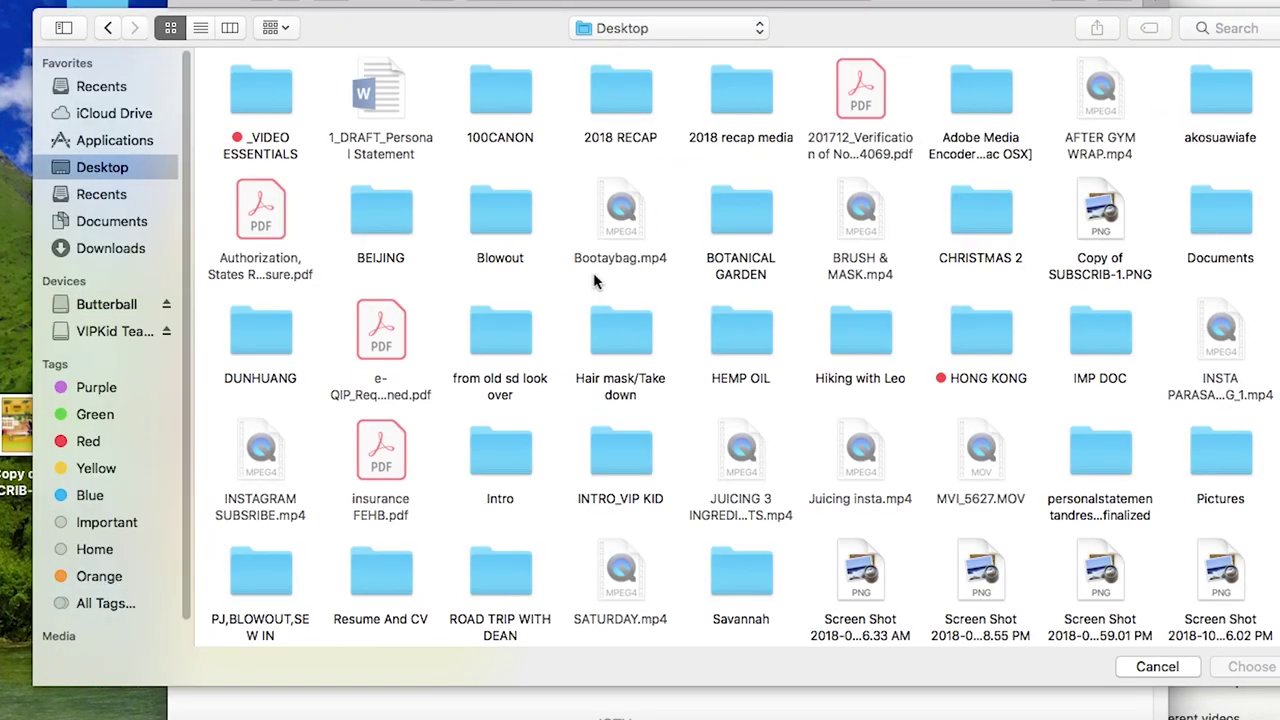
scroll(593, 272, "down", 3)
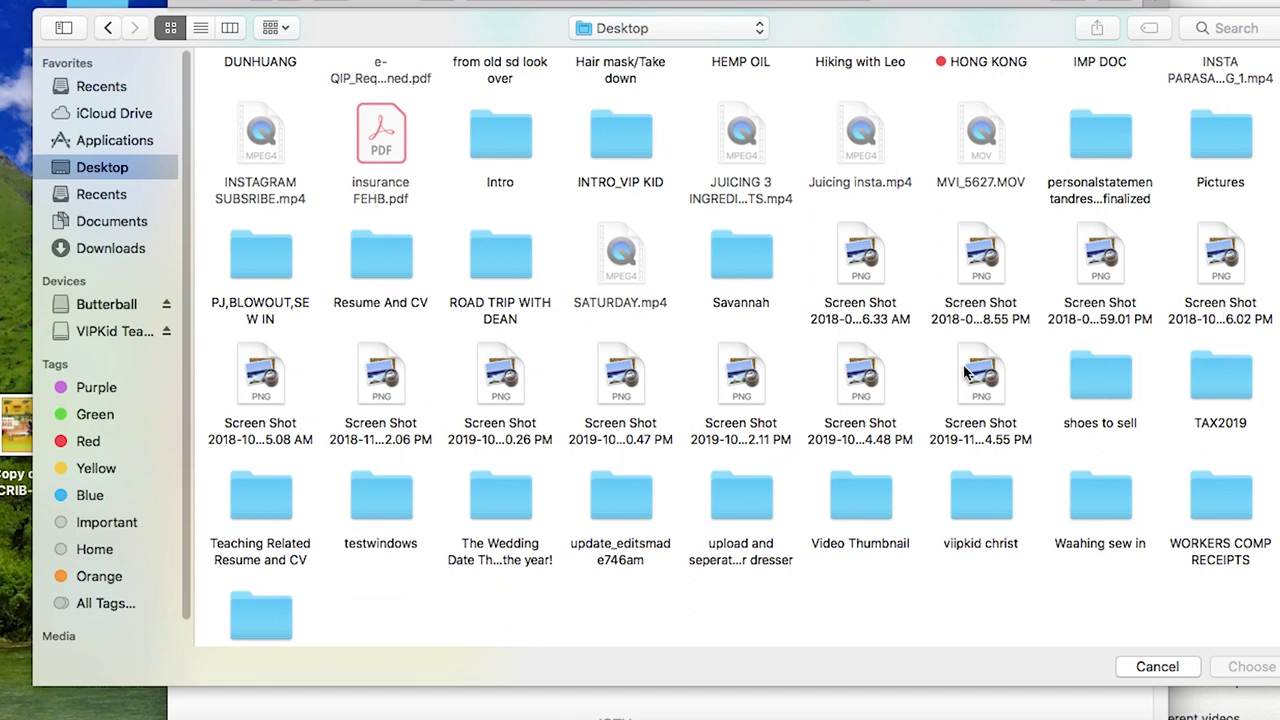
scroll(876, 312, "up", 3)
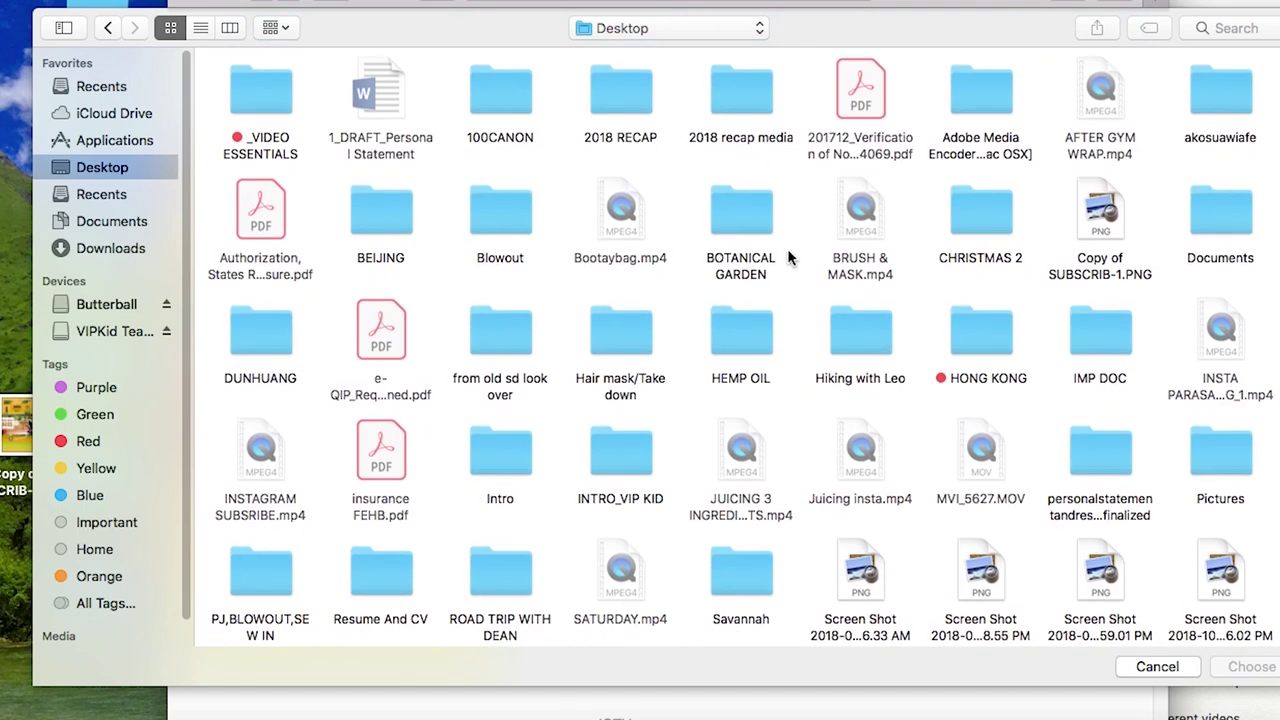
double_click(1105, 214)
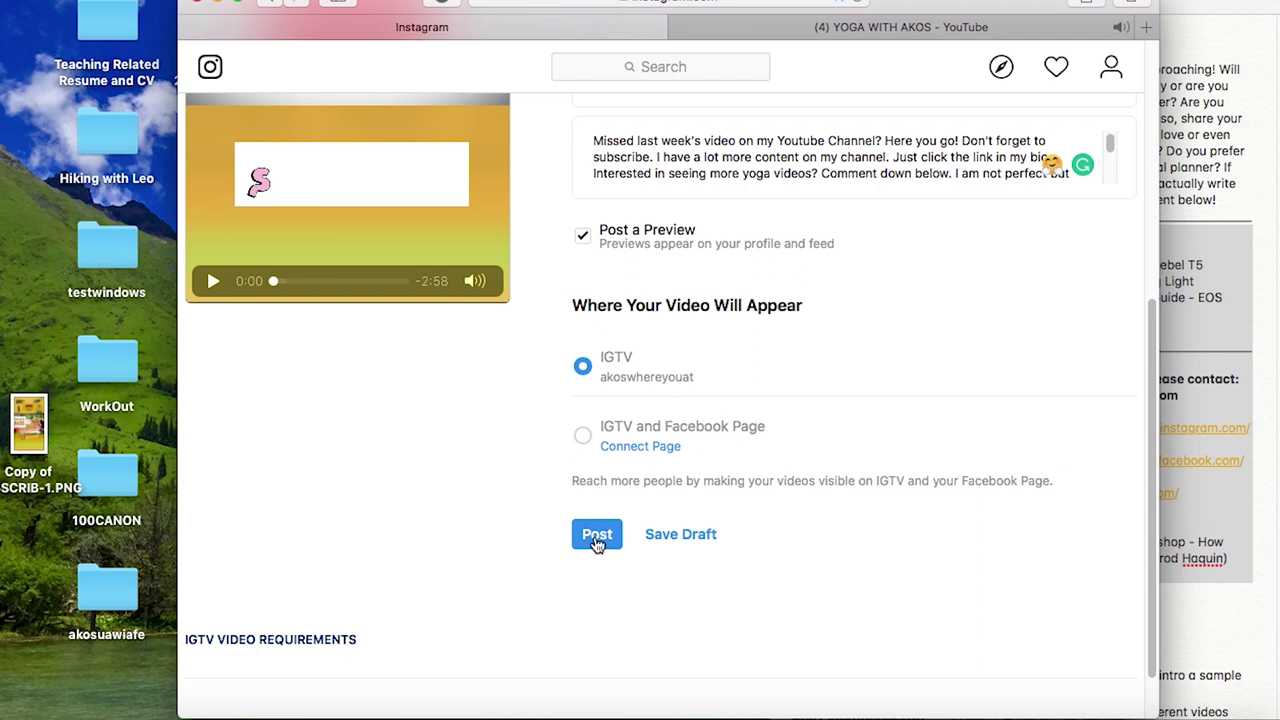
Post the video titled "Yoga with Akos!" to IGTV and close the YouTube browser tab
left_click(597, 536)
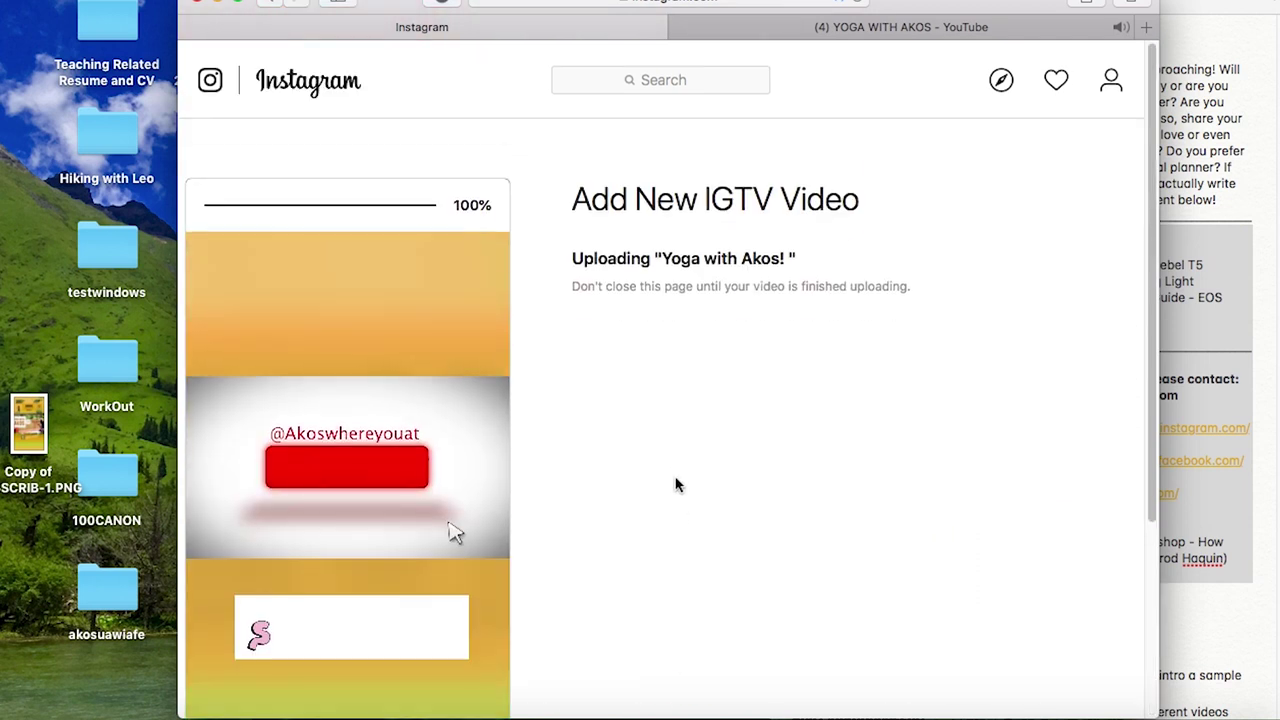
left_click(684, 28)
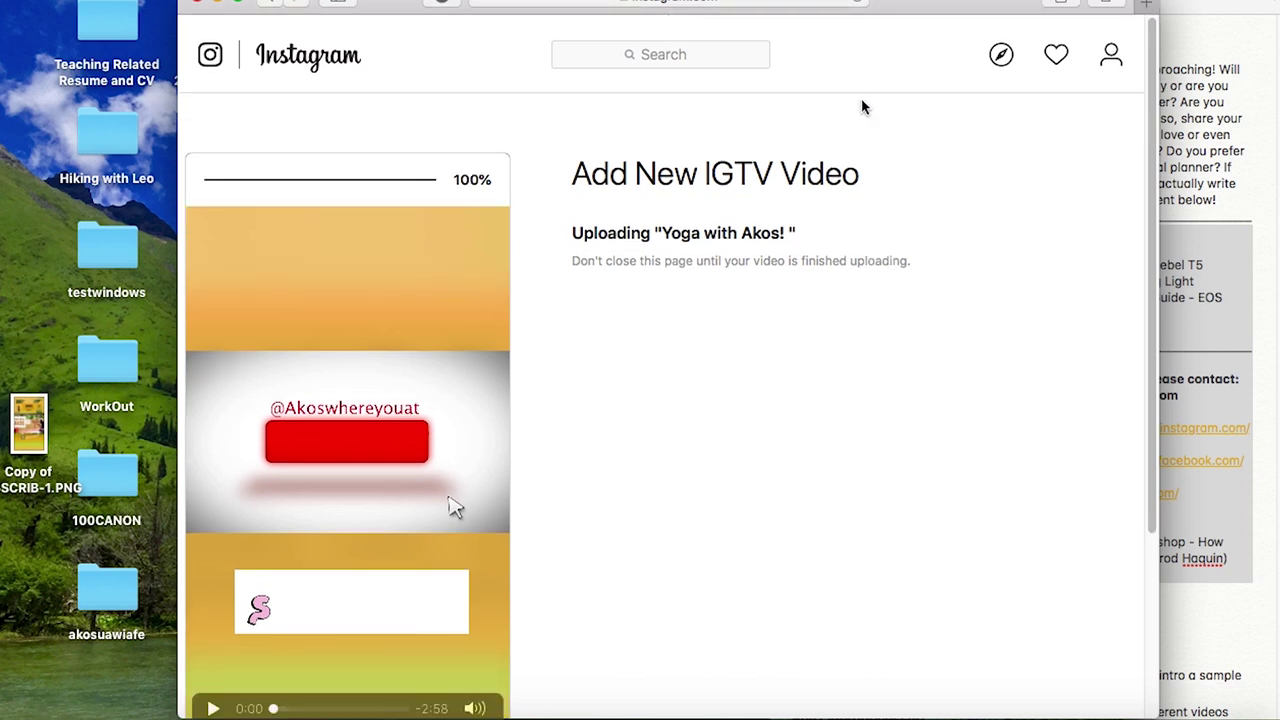
Open the newly posted "Yoga with Akos!" video from the profile's IGTV list to check its cover and description
scroll(862, 100, "down", 5)
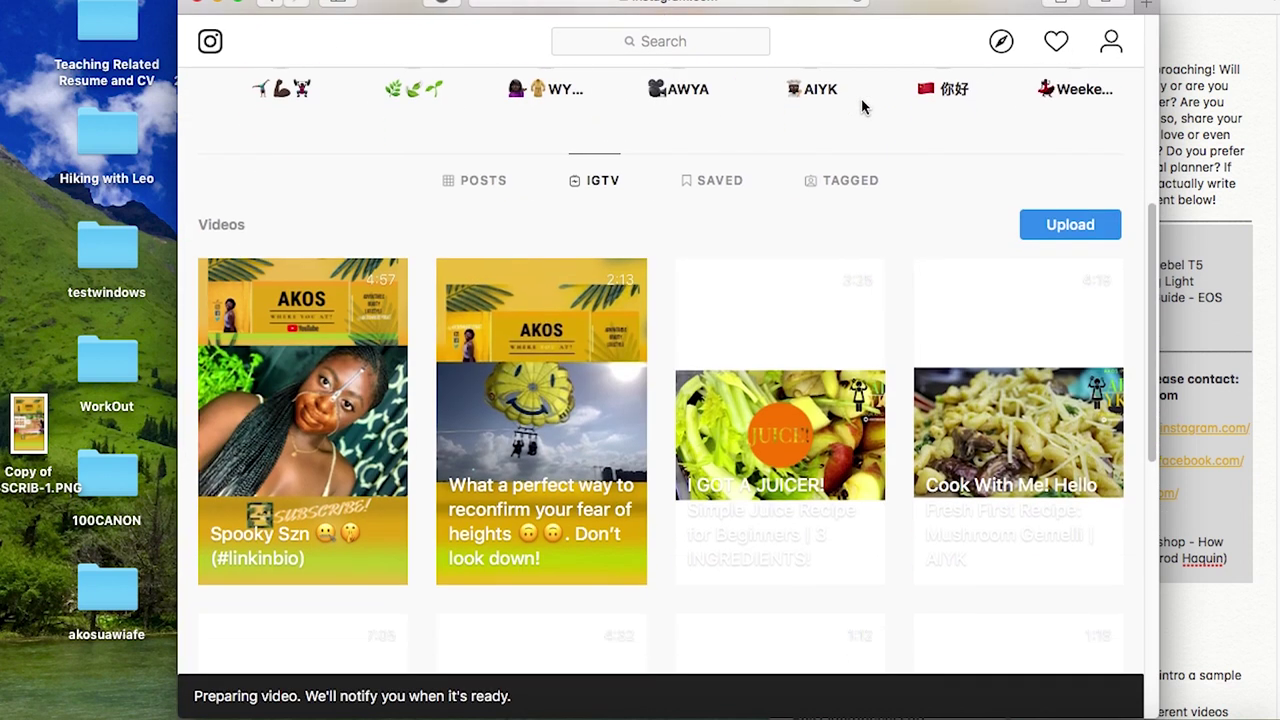
scroll(331, 197, "down", 1)
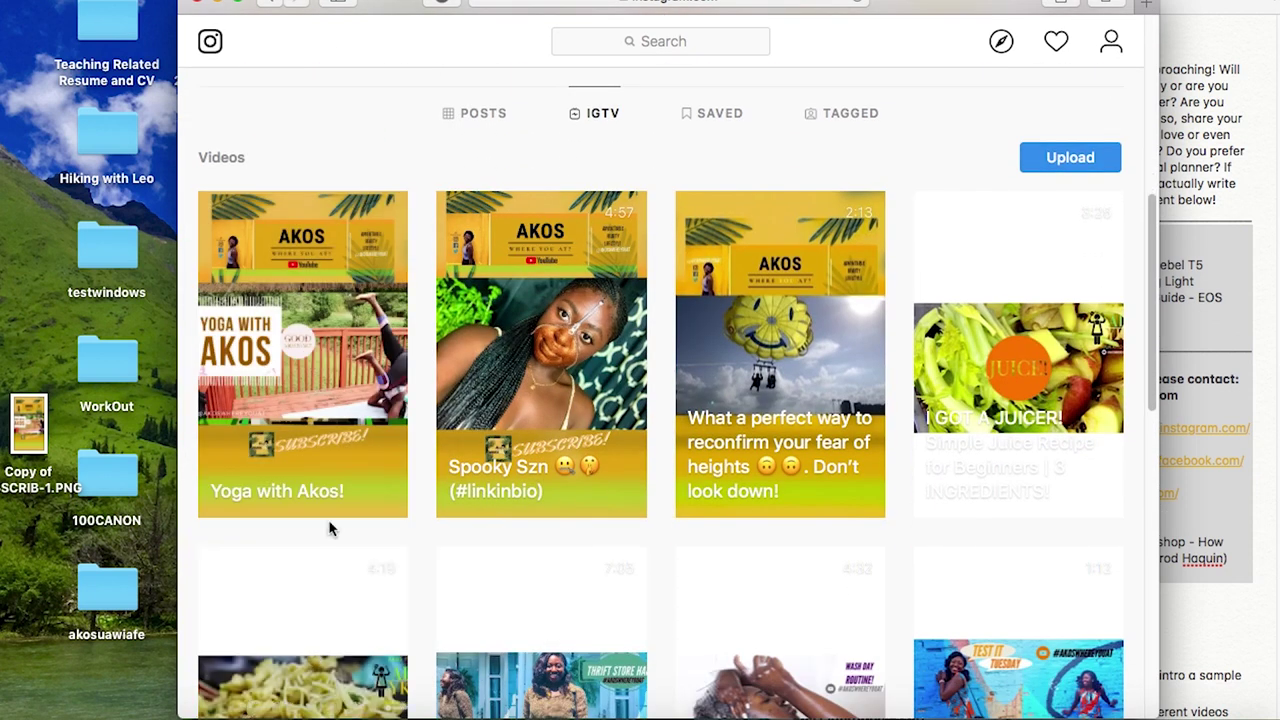
left_click(346, 430)
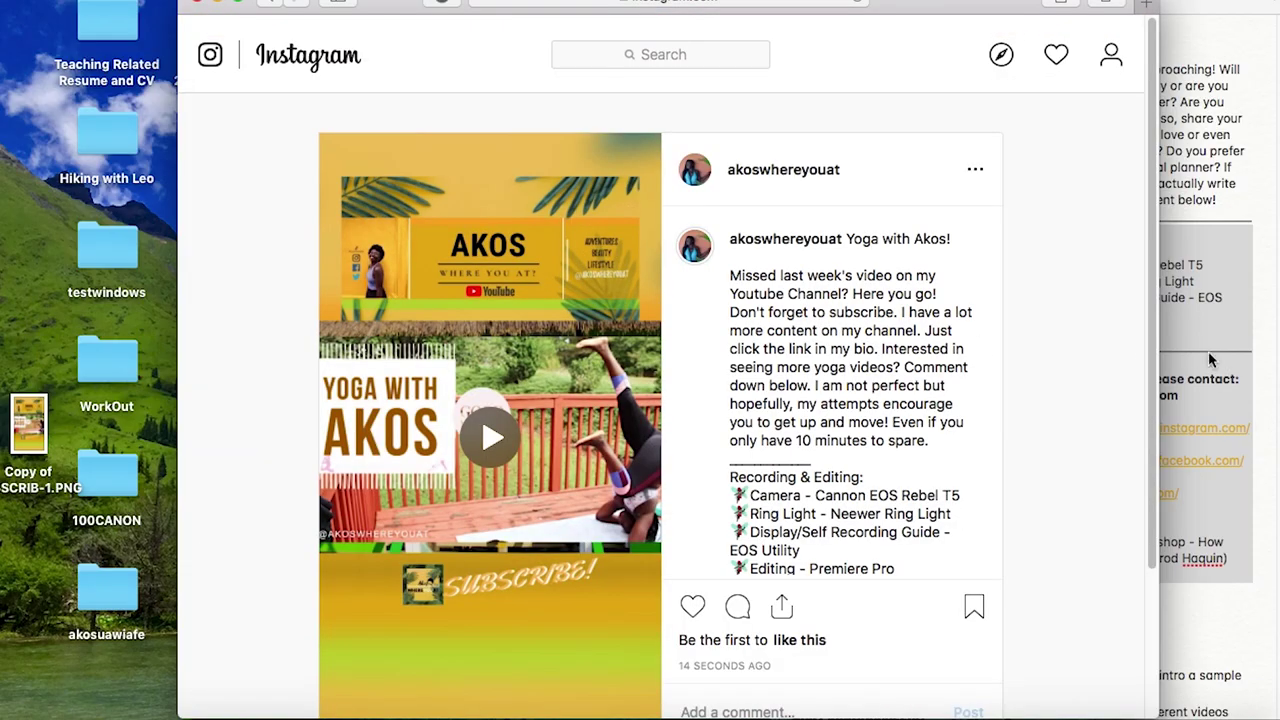